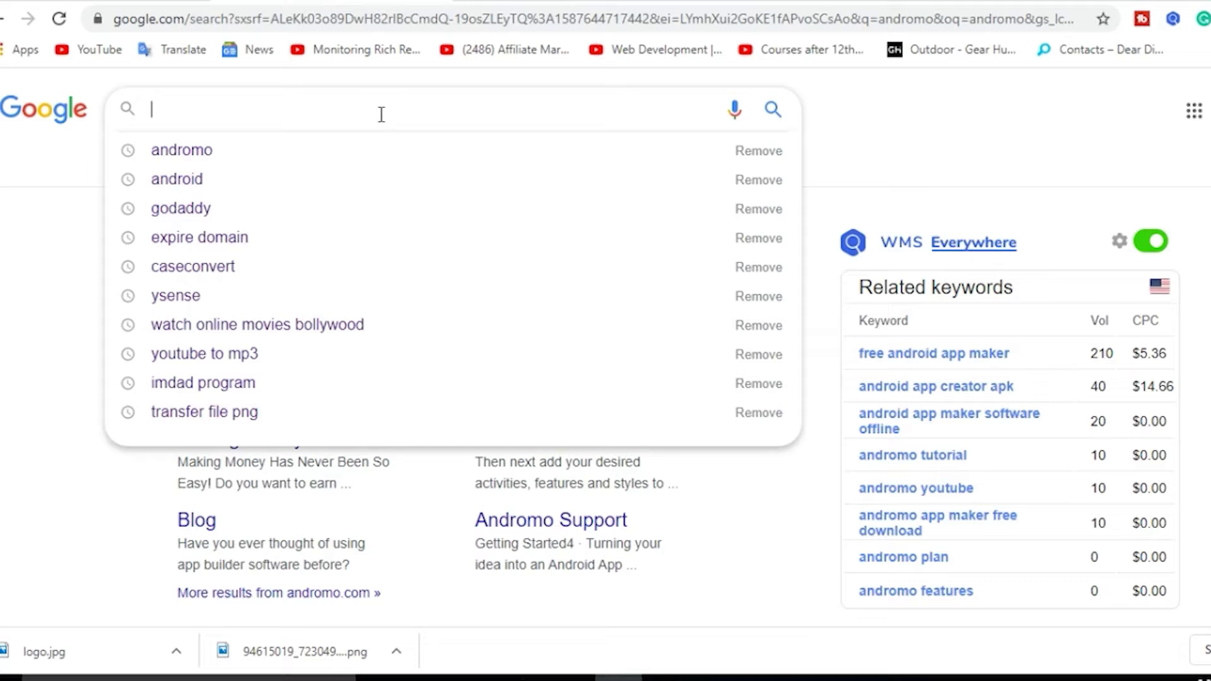
- Search Google for "adnromo" and open the Andromo website in a new tab
type("ad")
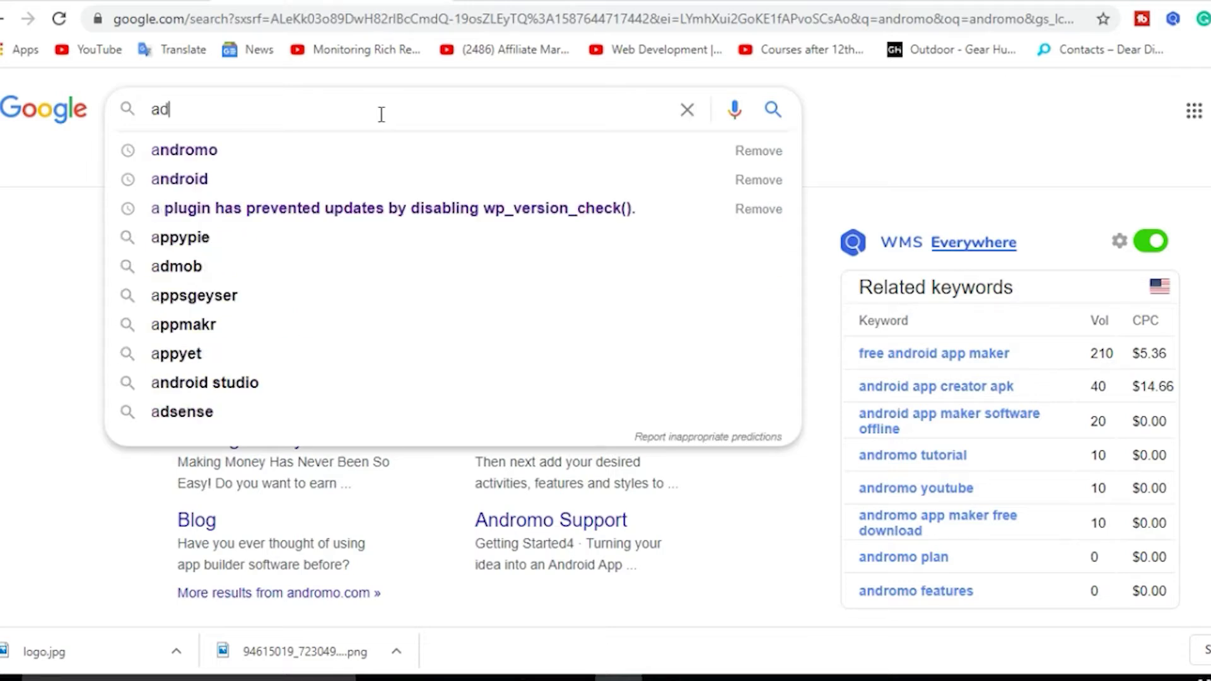
type("nromo")
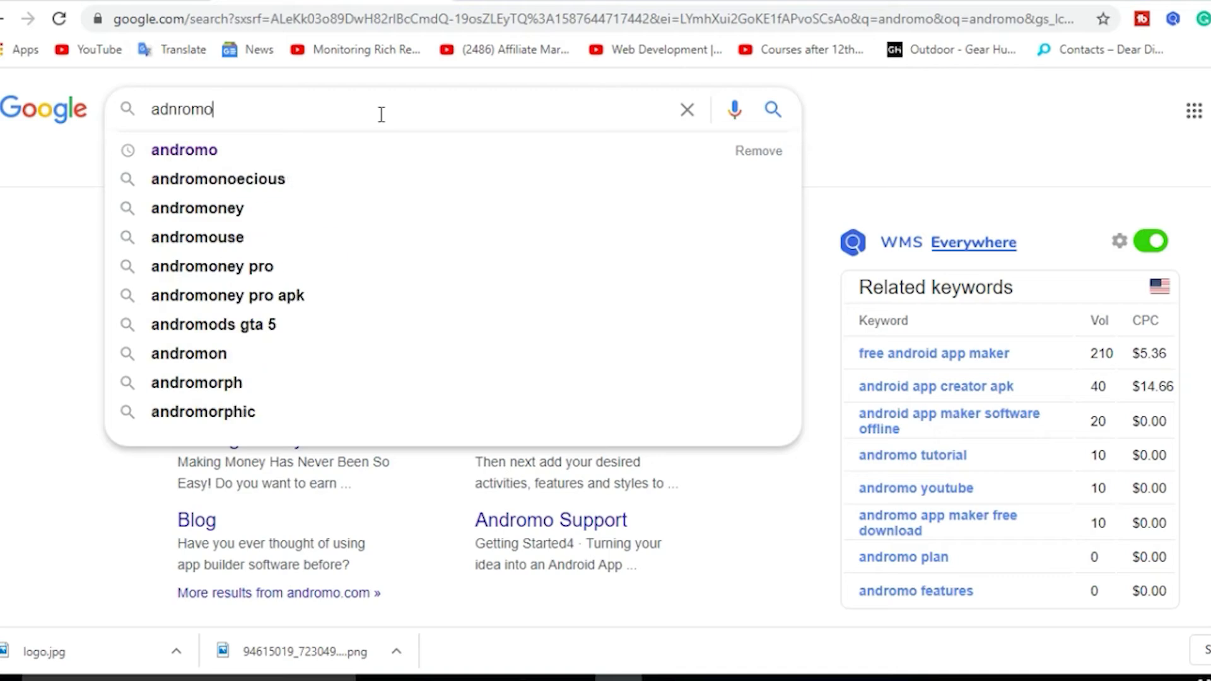
key("Return")
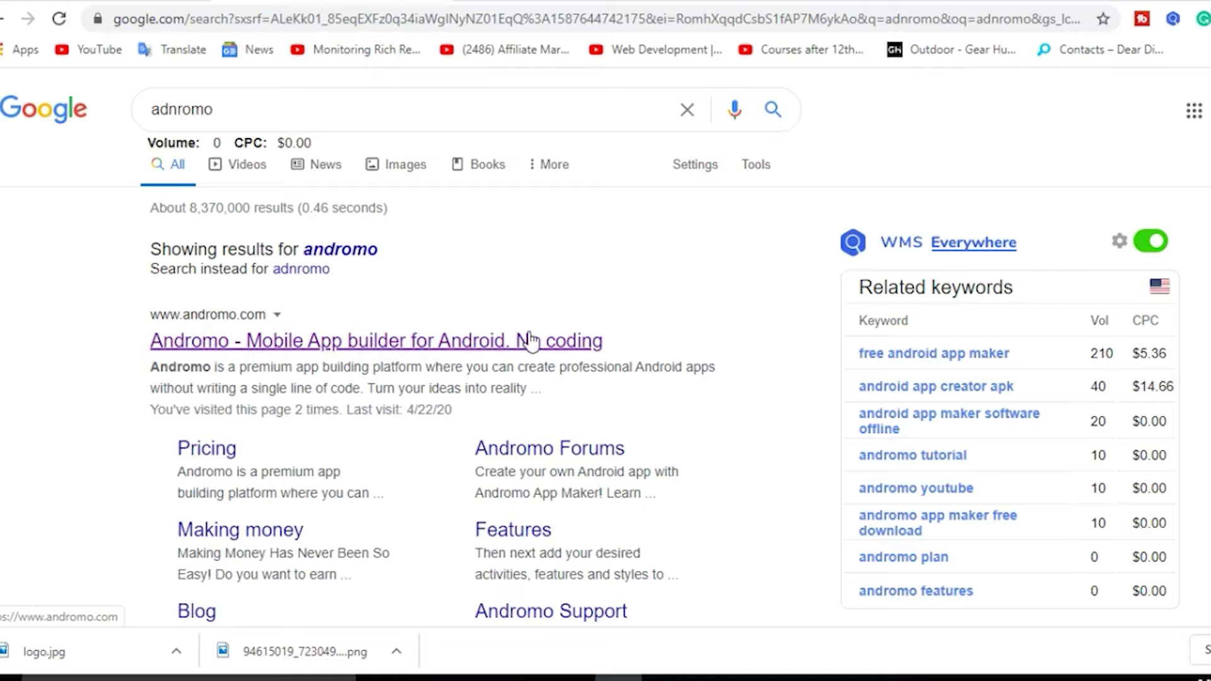
right_click(319, 346)
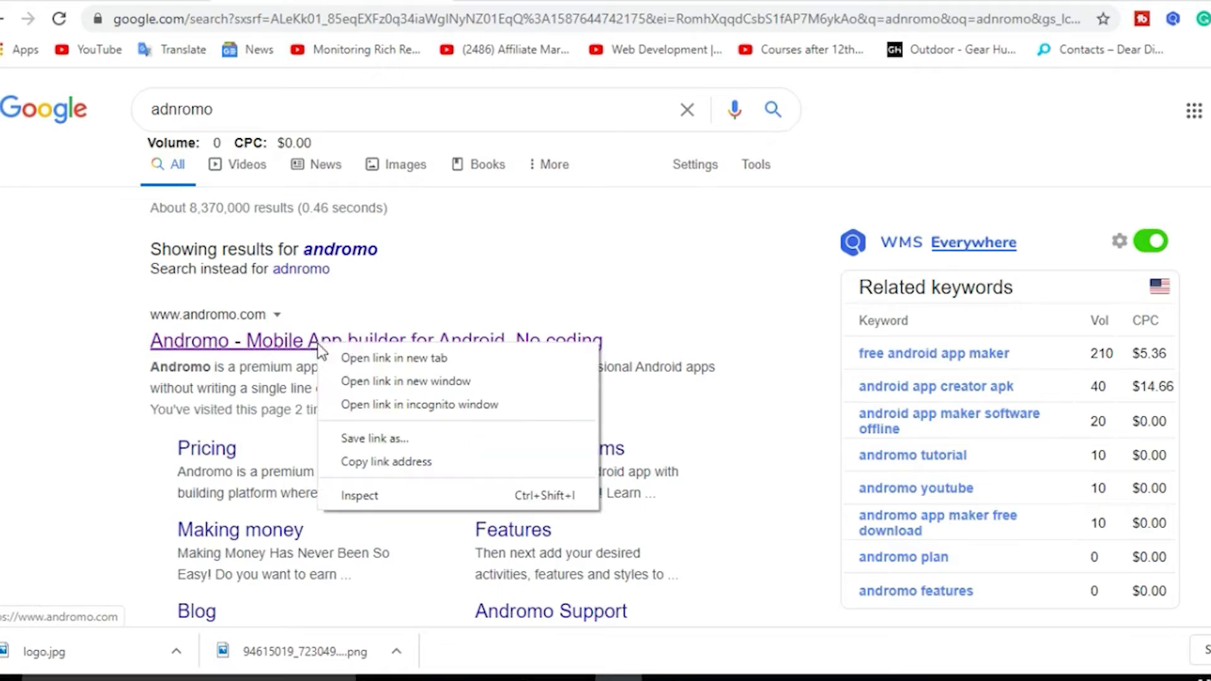
left_click(365, 354)
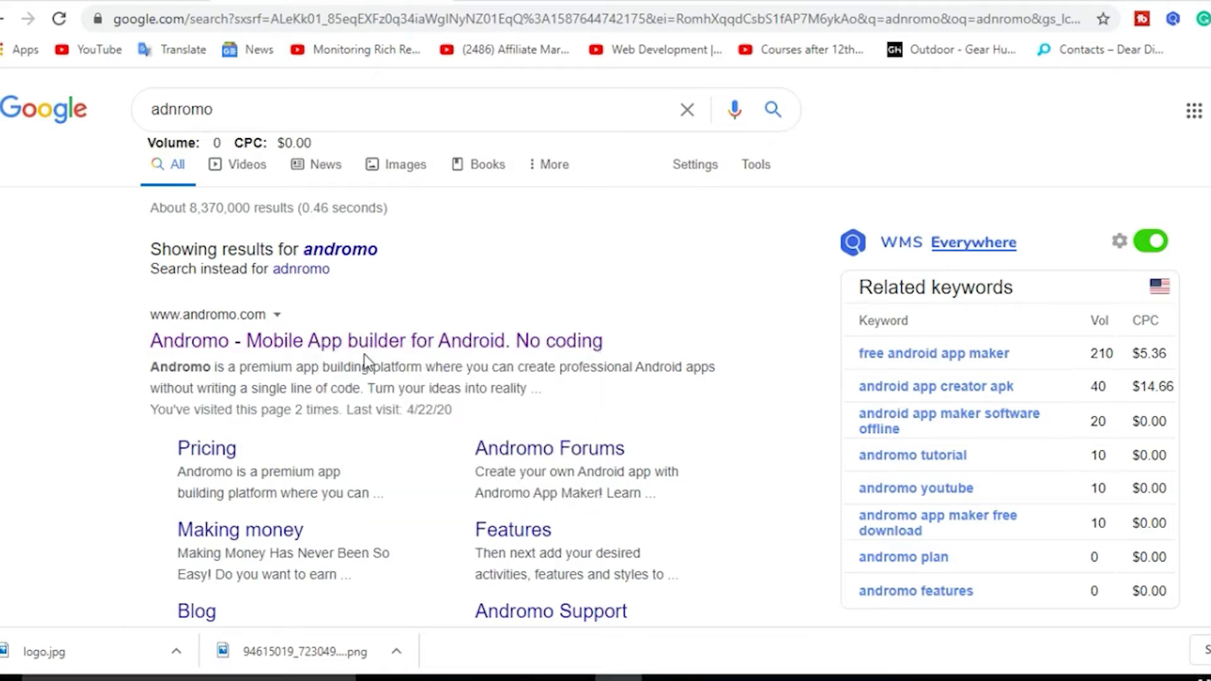
left_click(438, 1)
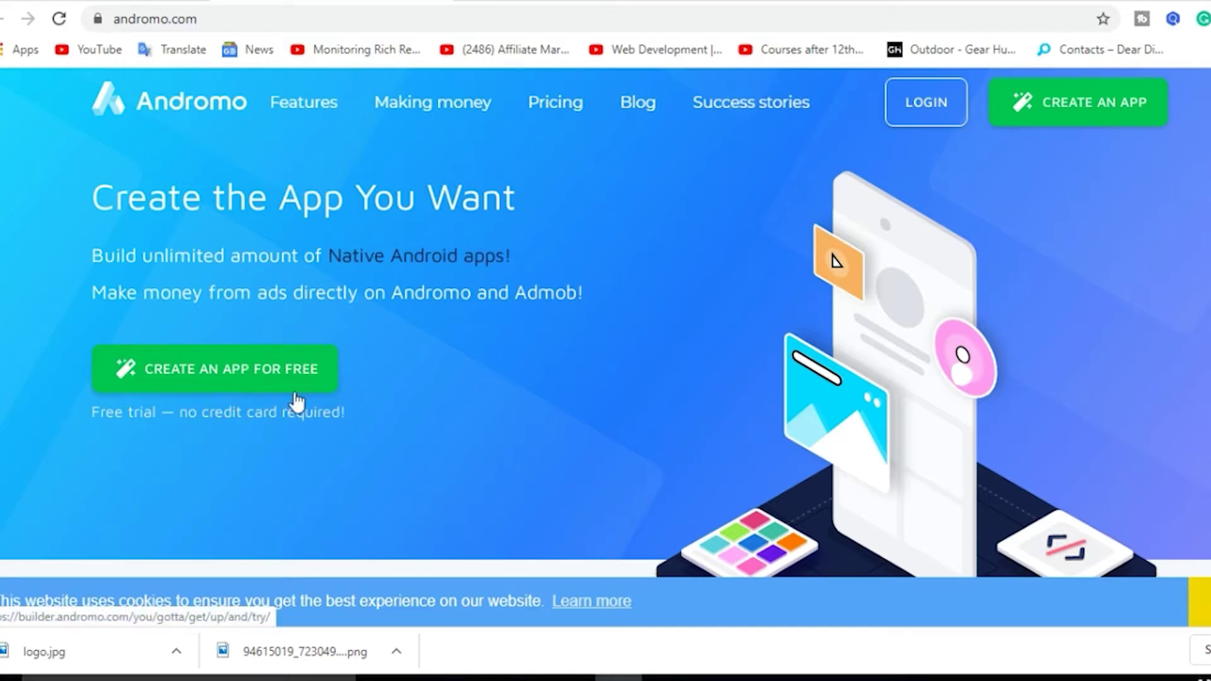
- Start creating a free app and preview the Spiritual, Wallpapers, Sounds & Ringtones, Recipe and Inspire themes
left_click(263, 378)
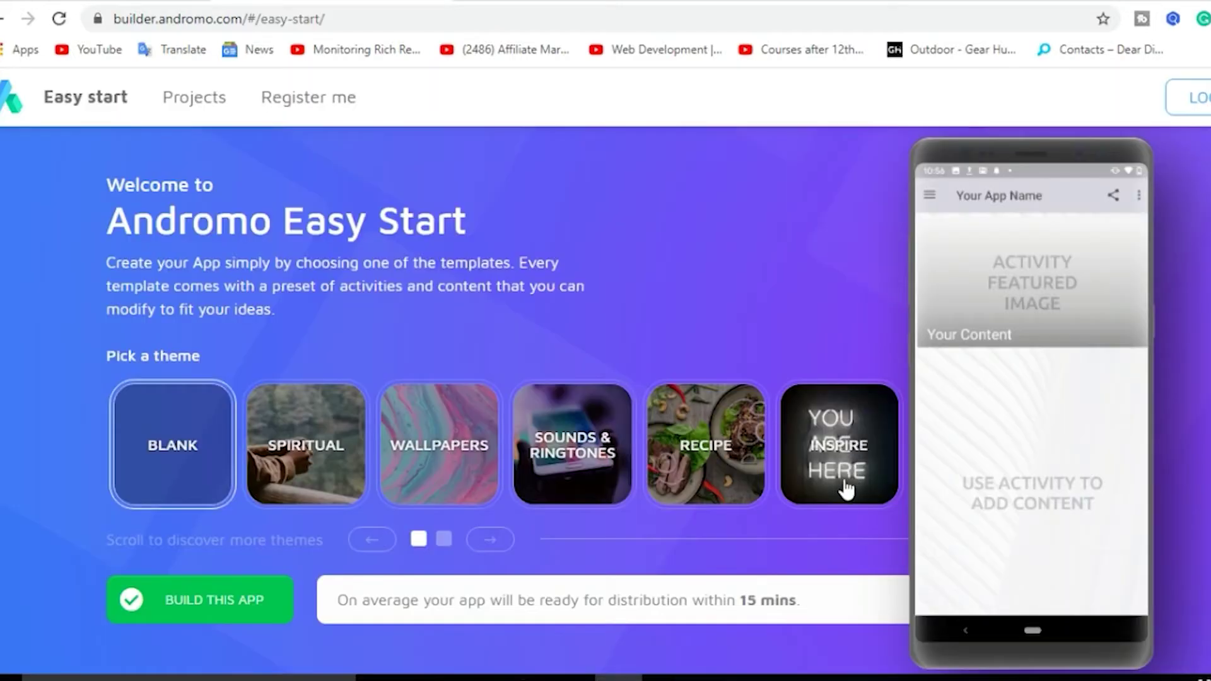
scroll(694, 489, "down", 2)
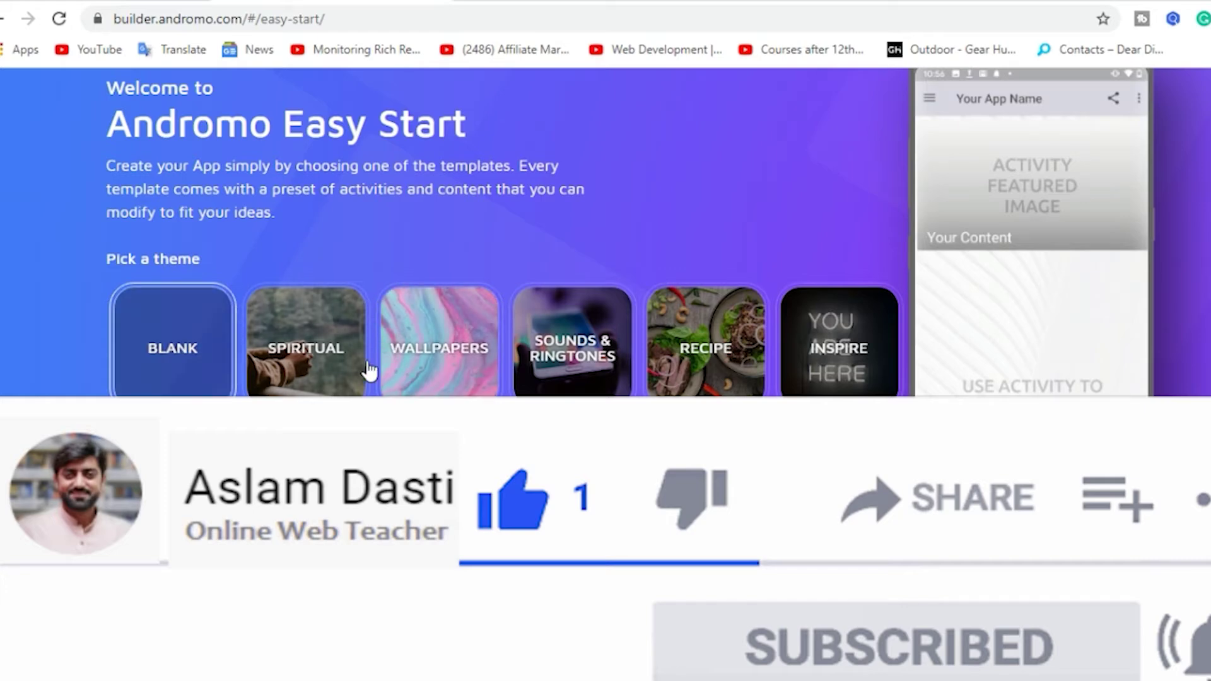
left_click(312, 360)
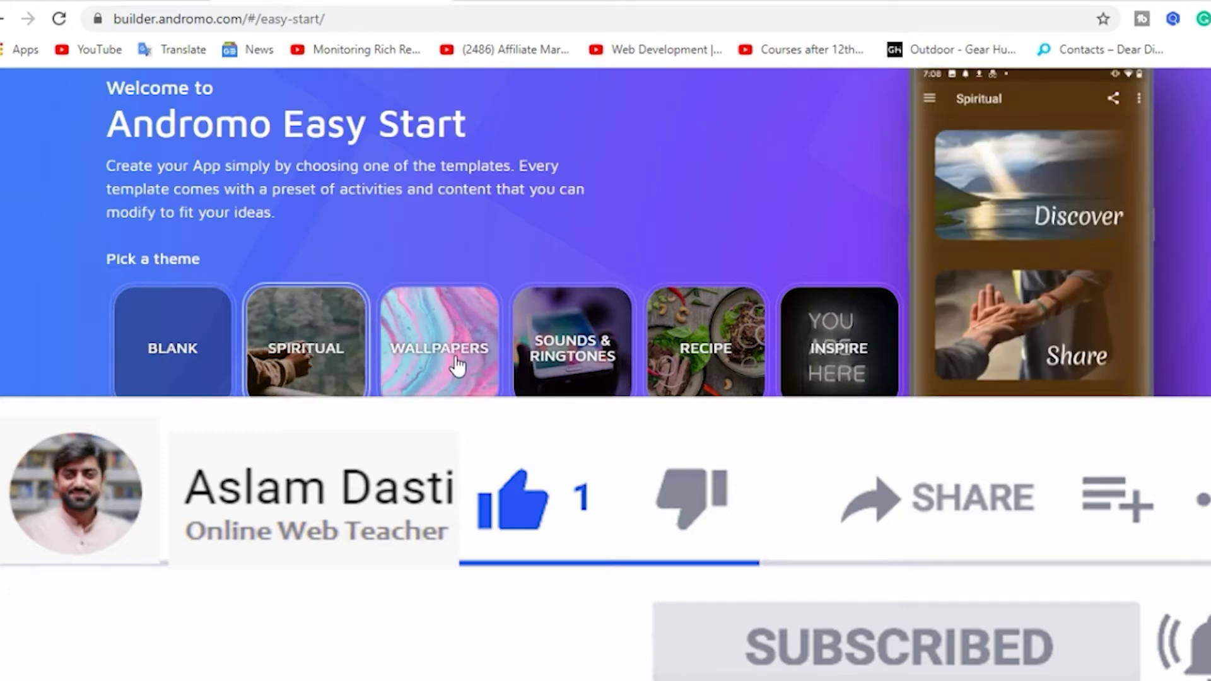
left_click(458, 364)
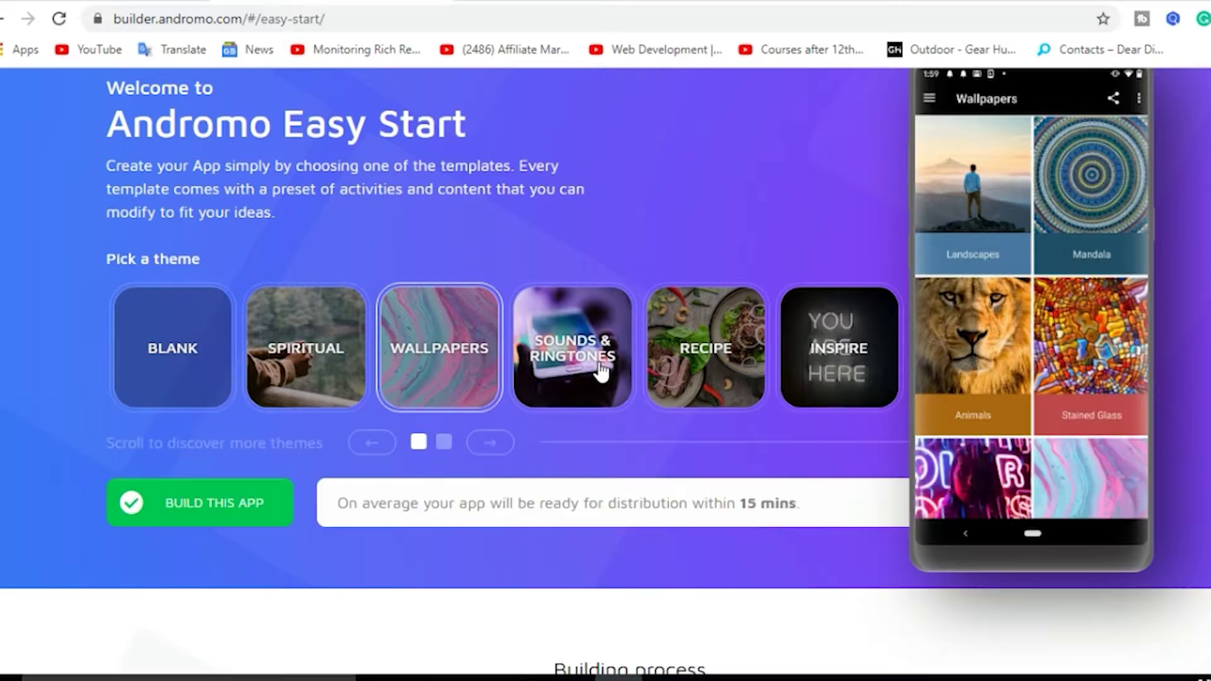
left_click(601, 372)
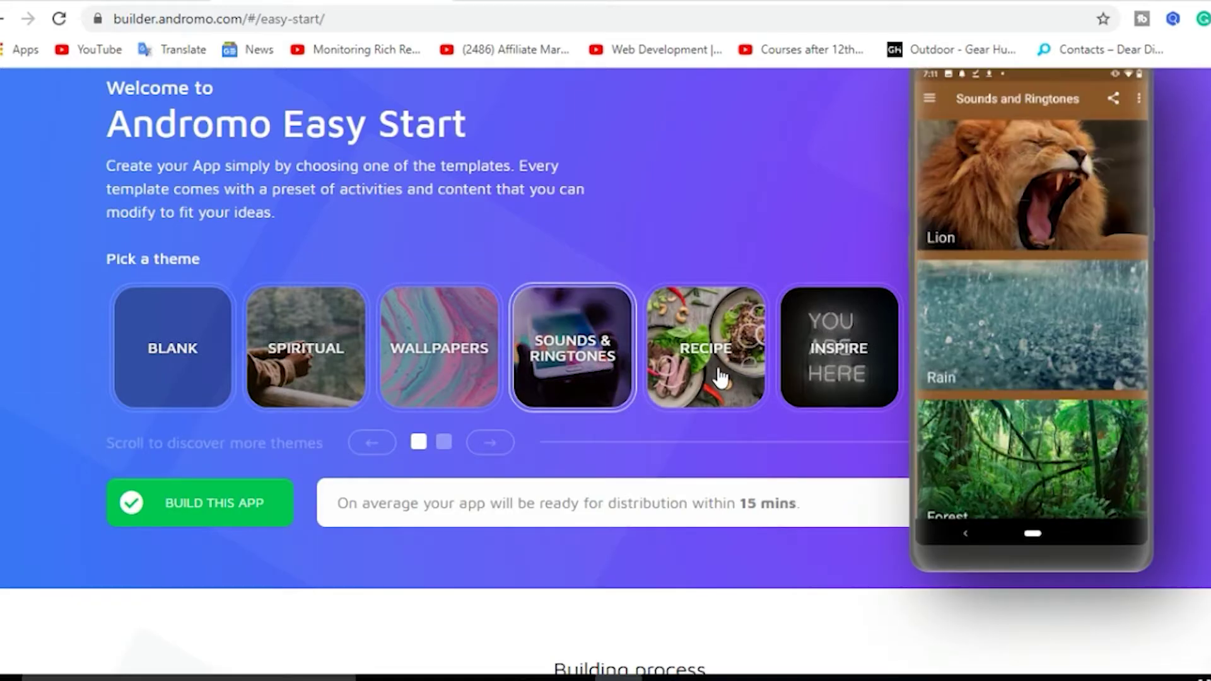
left_click(721, 377)
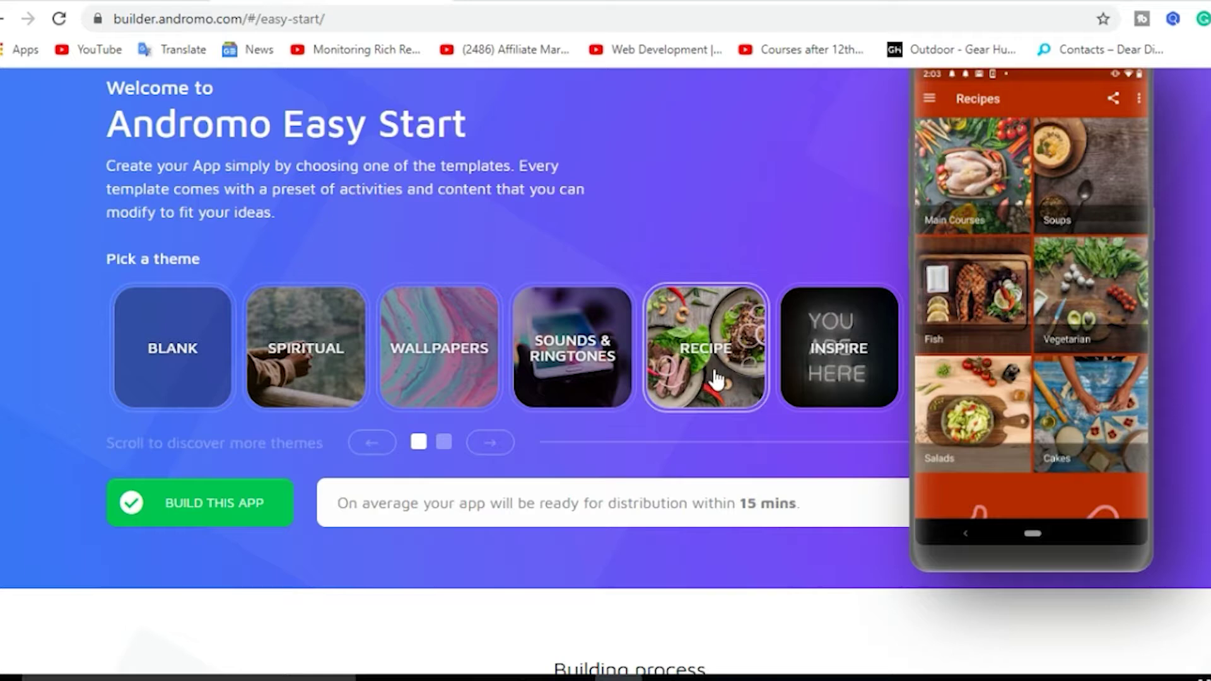
left_click(835, 372)
- Preview the Fashion, Education and News themes in the second set of templates
left_click(447, 445)
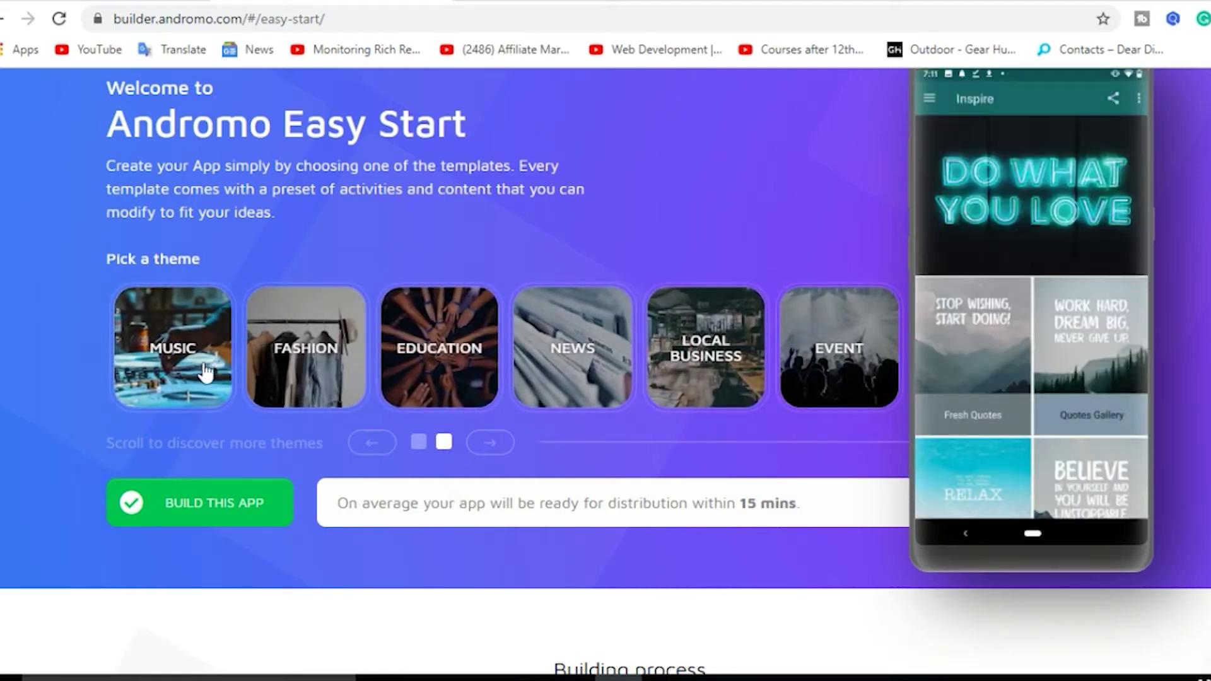
left_click(328, 372)
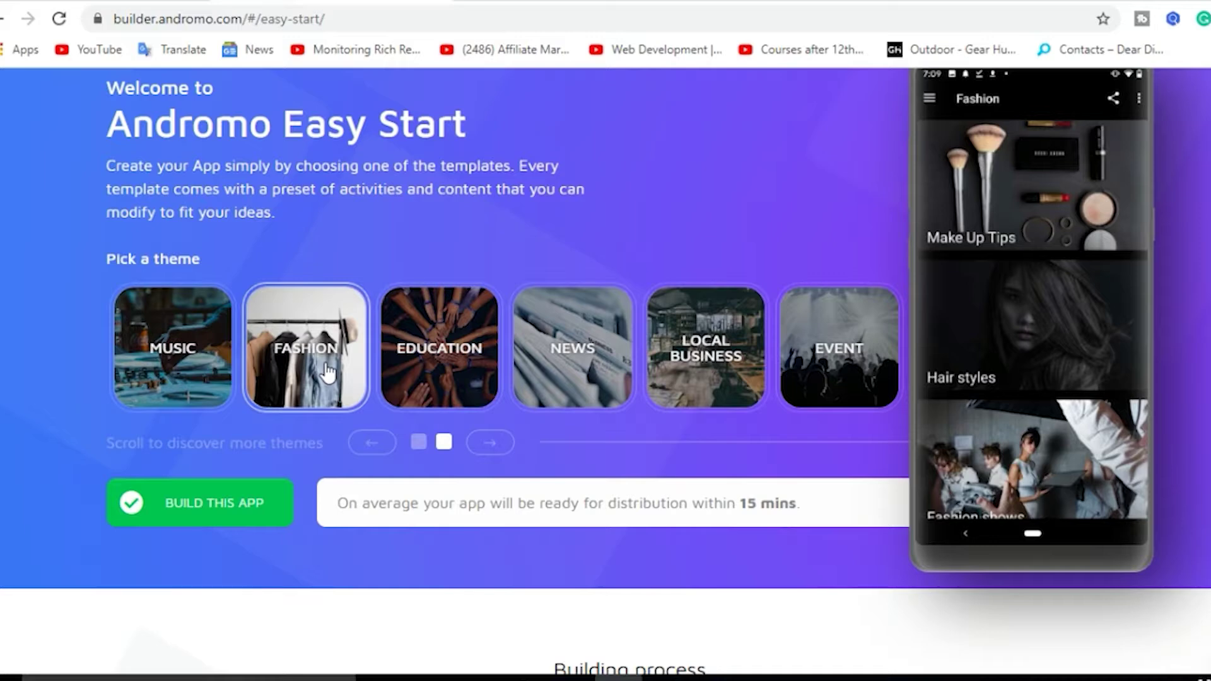
left_click(457, 371)
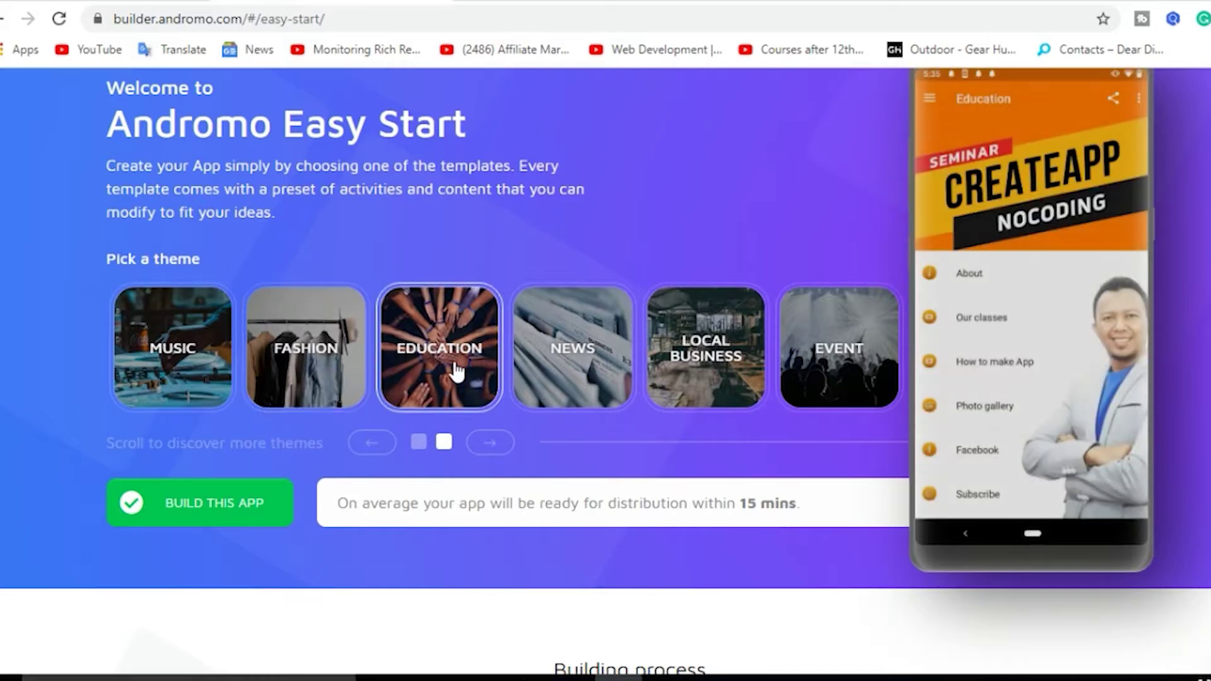
left_click(572, 384)
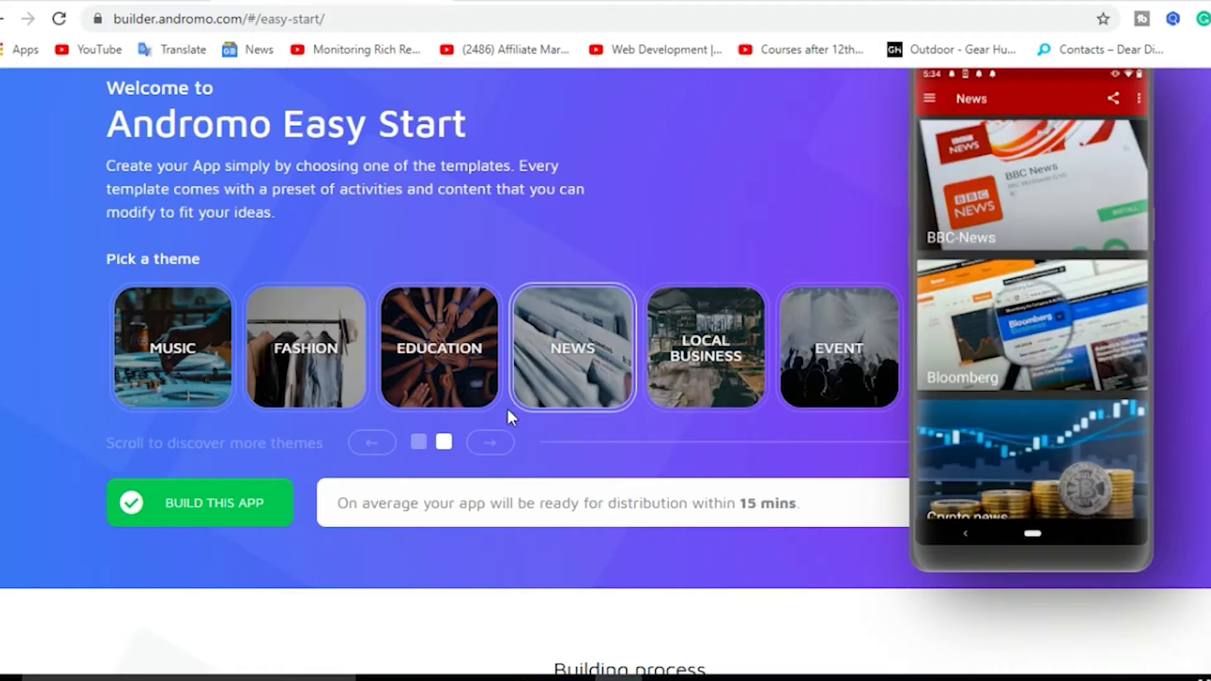
scroll(509, 411, "up", 2)
scroll(509, 411, "down", 3)
scroll(508, 411, "up", 3)
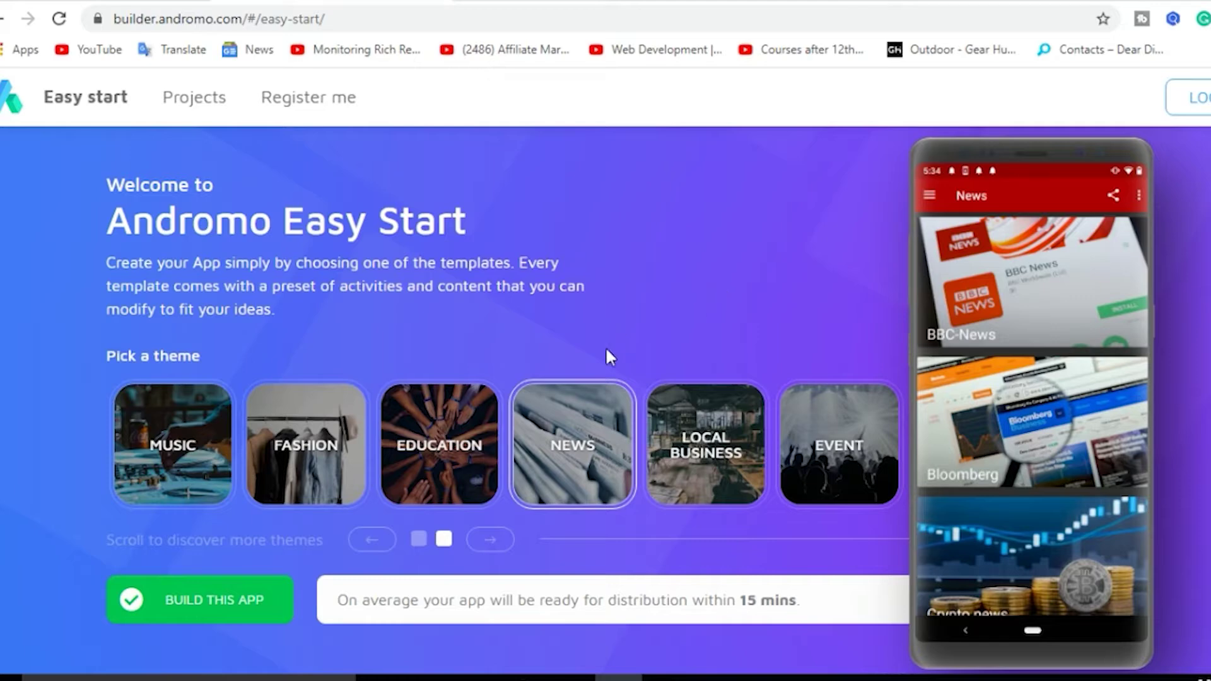
- Build the app from the Education theme and skip the welcome tour
left_click(441, 443)
scroll(183, 414, "down", 3)
left_click(183, 411)
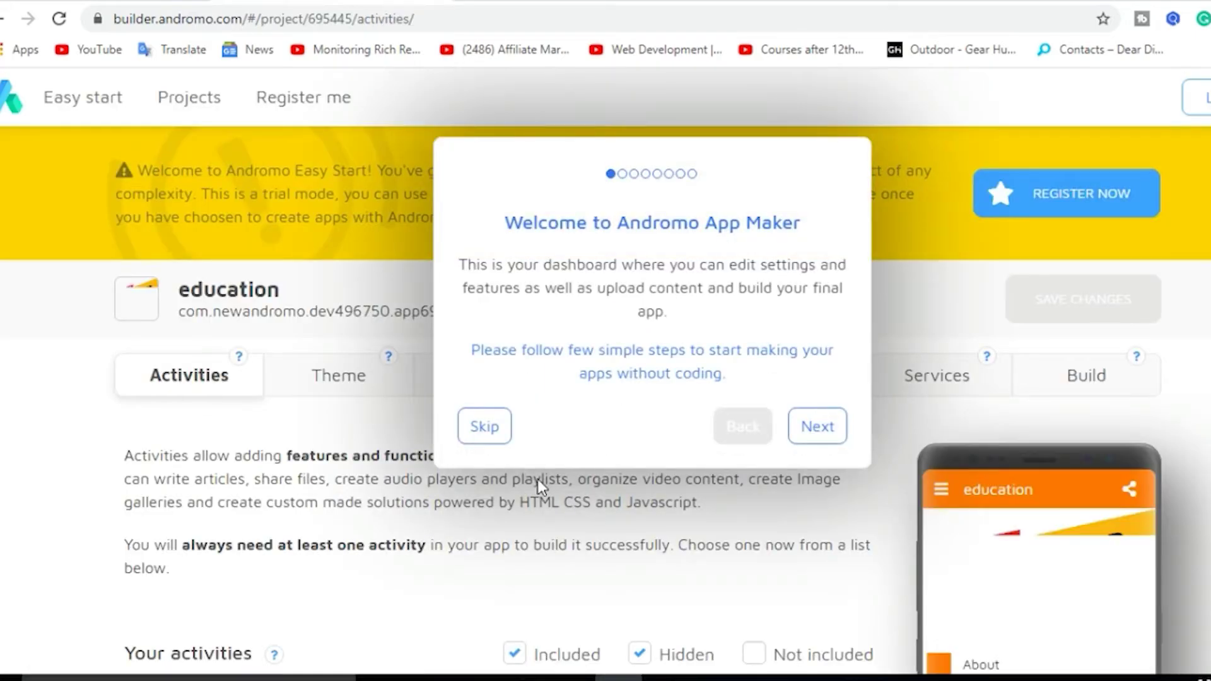
left_click(483, 429)
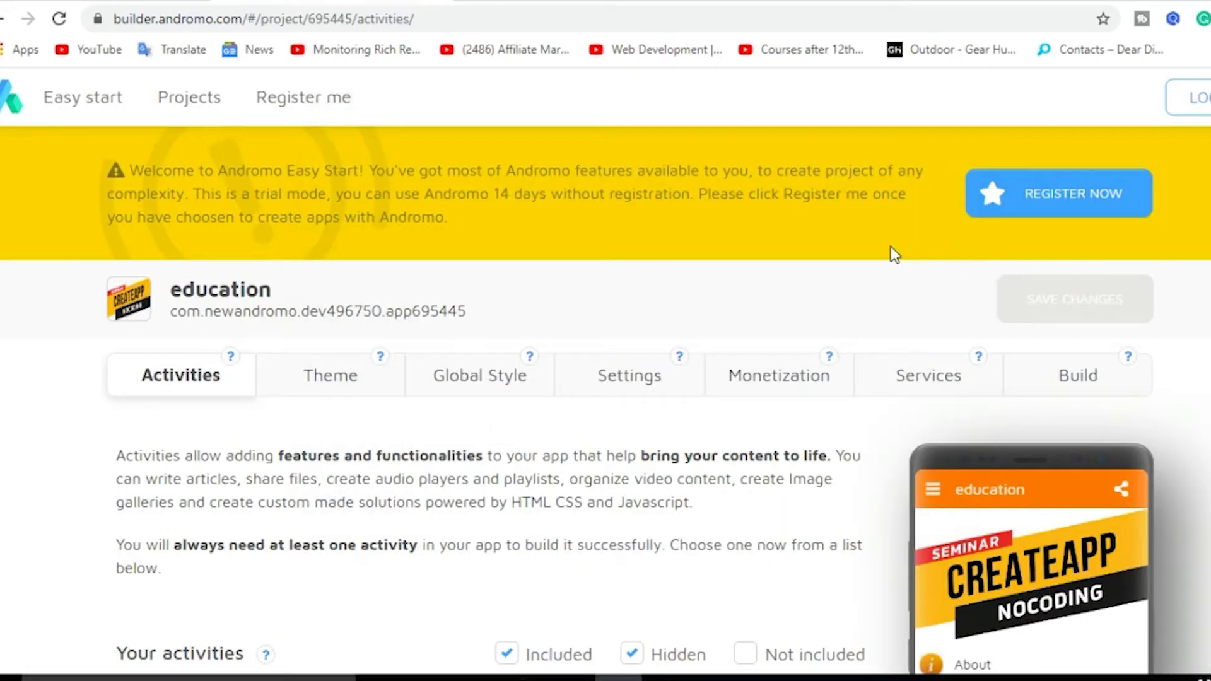
- Register for Andromo by signing up with an existing Google account
left_click(1042, 202)
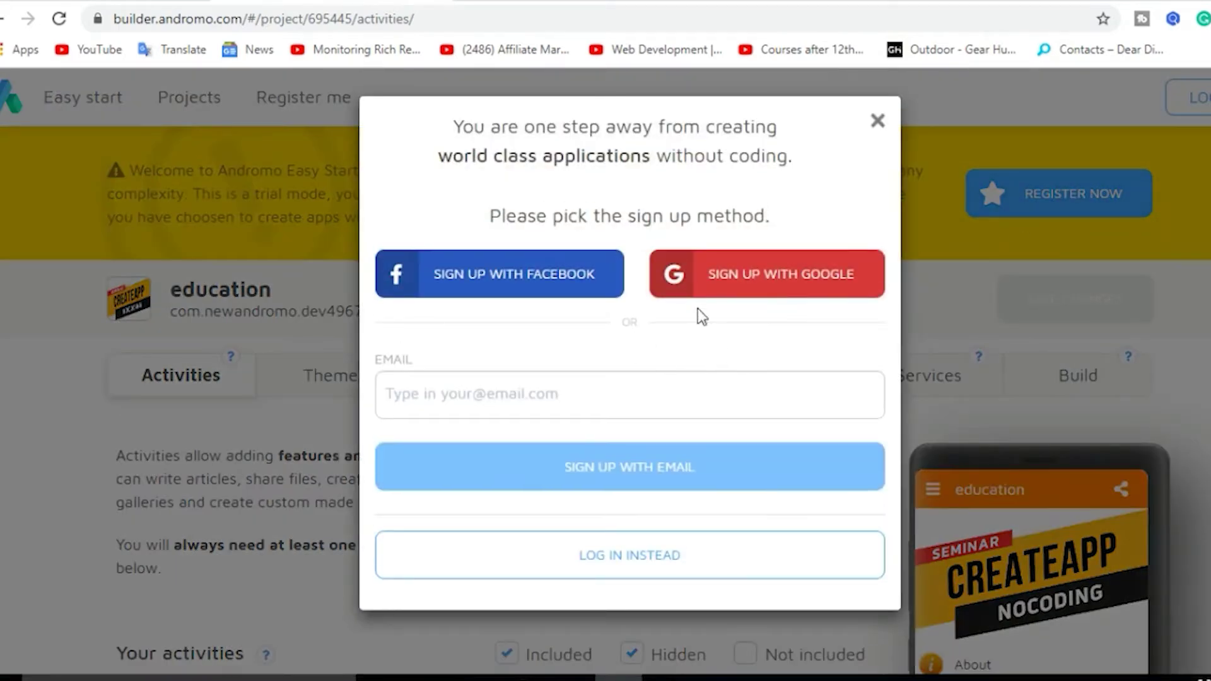
left_click(790, 295)
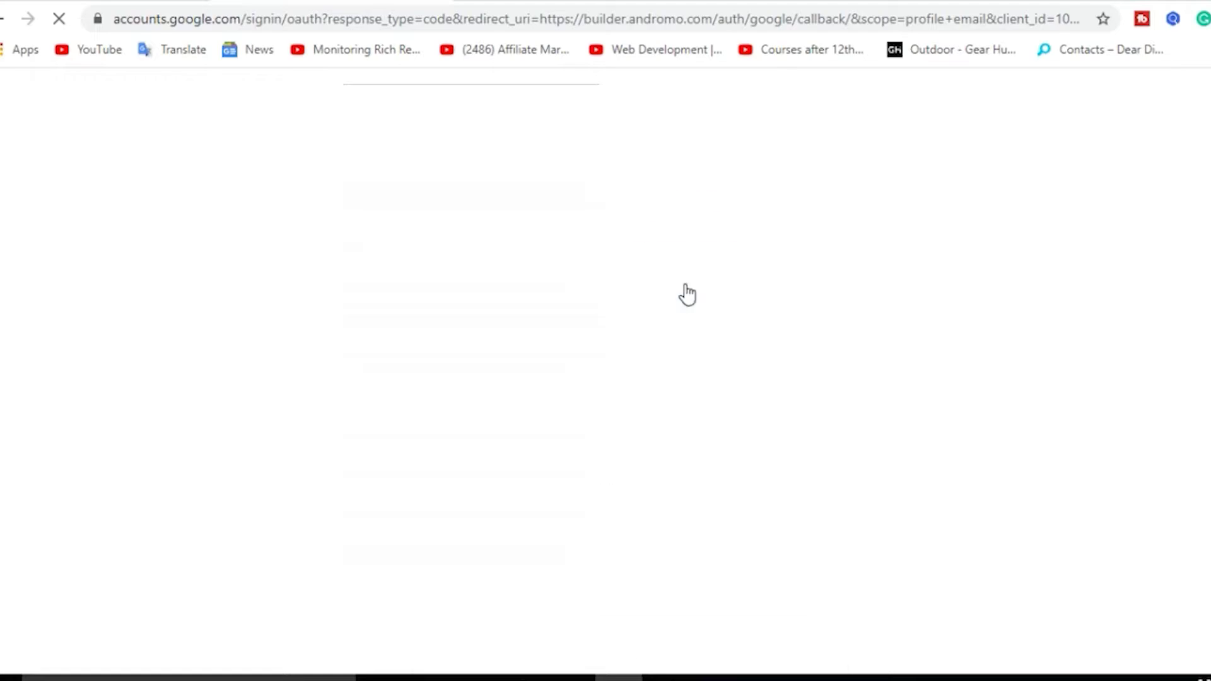
scroll(694, 473, "down", 3)
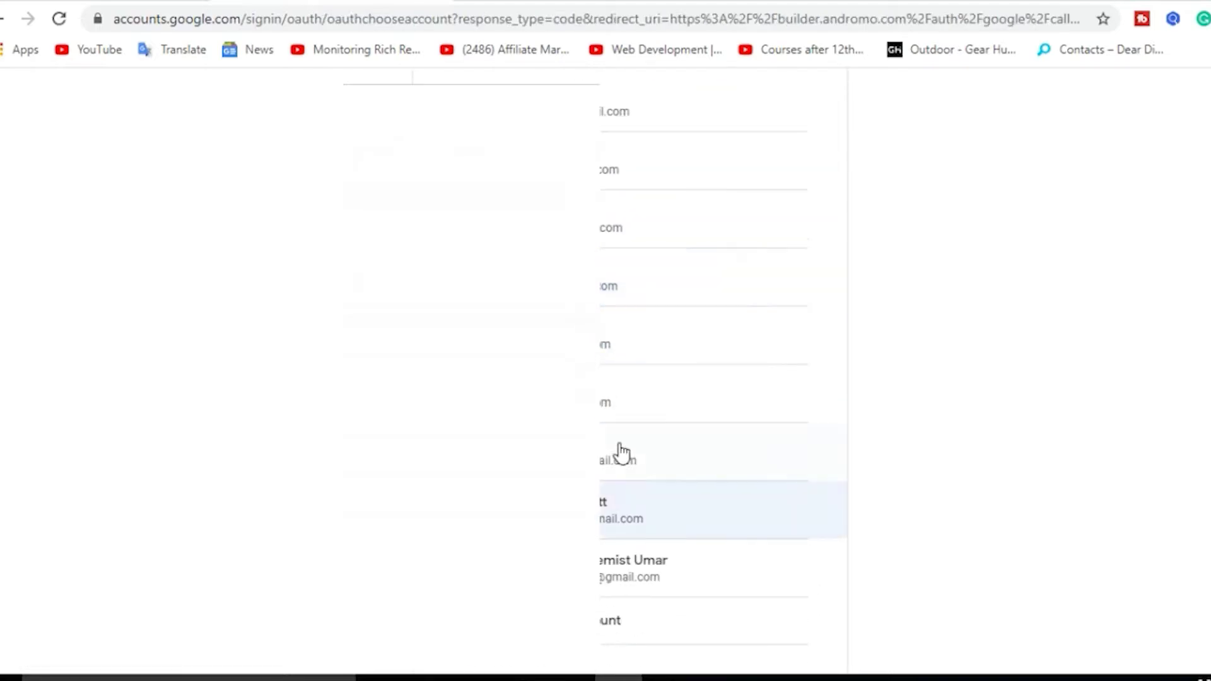
left_click(641, 471)
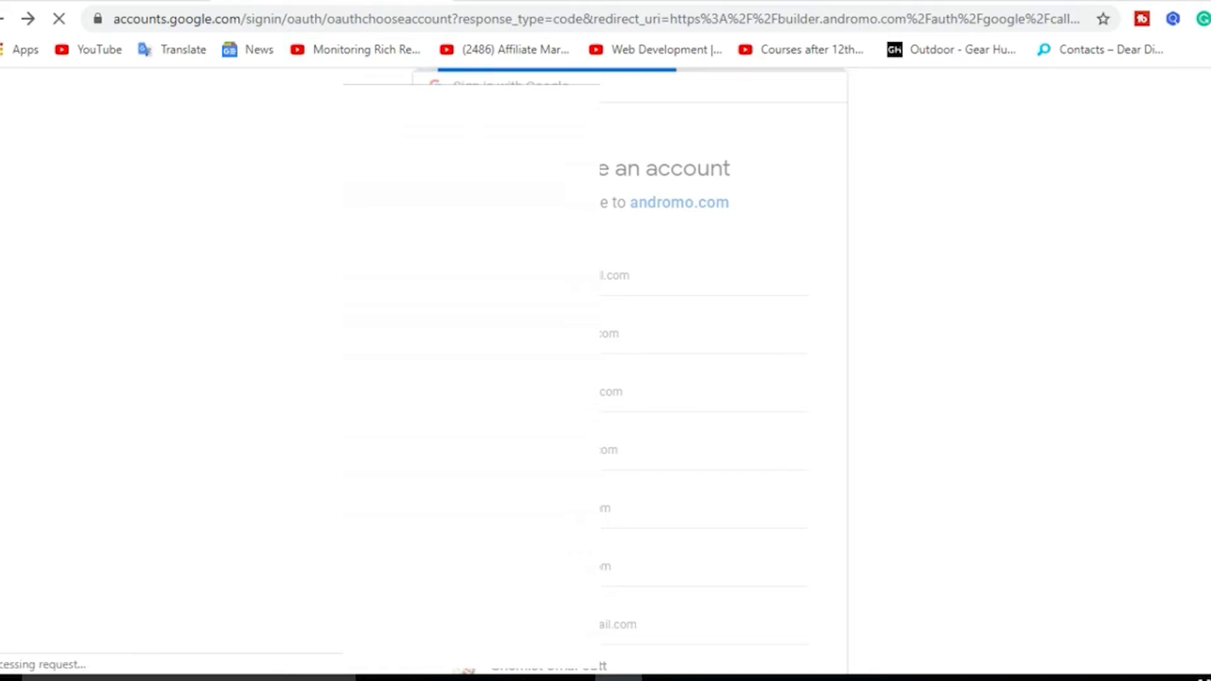
- Open the education project from the project list
scroll(582, 468, "down", 1)
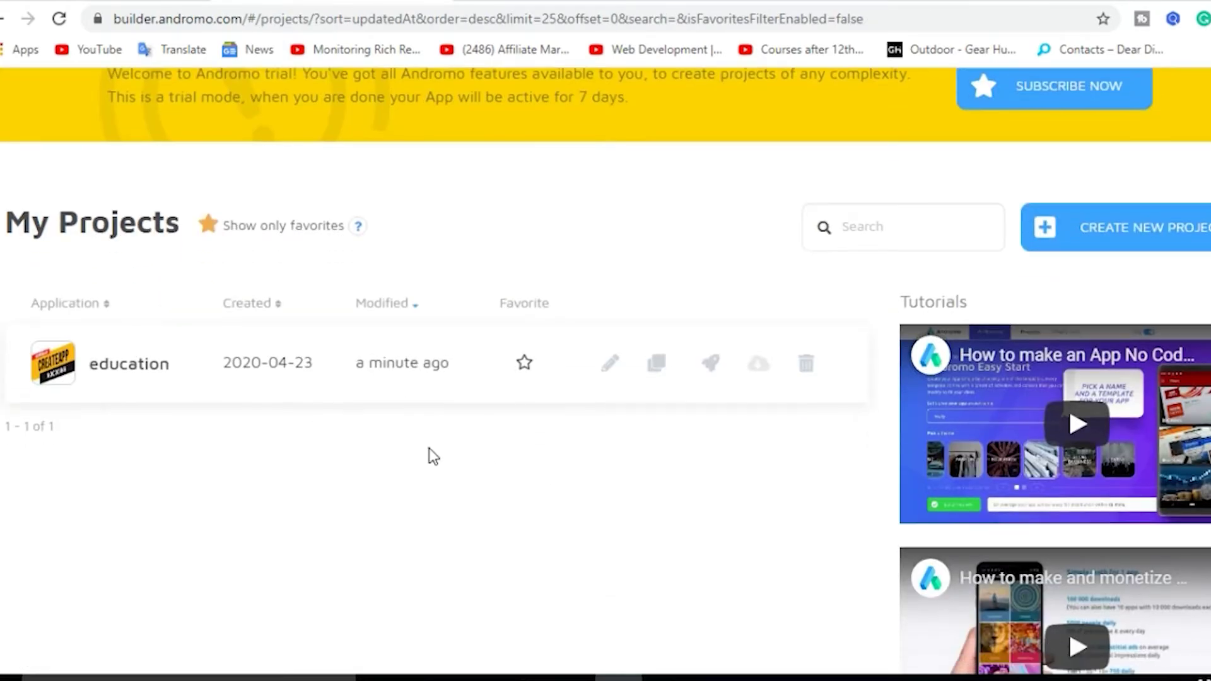
scroll(404, 416, "down", 1)
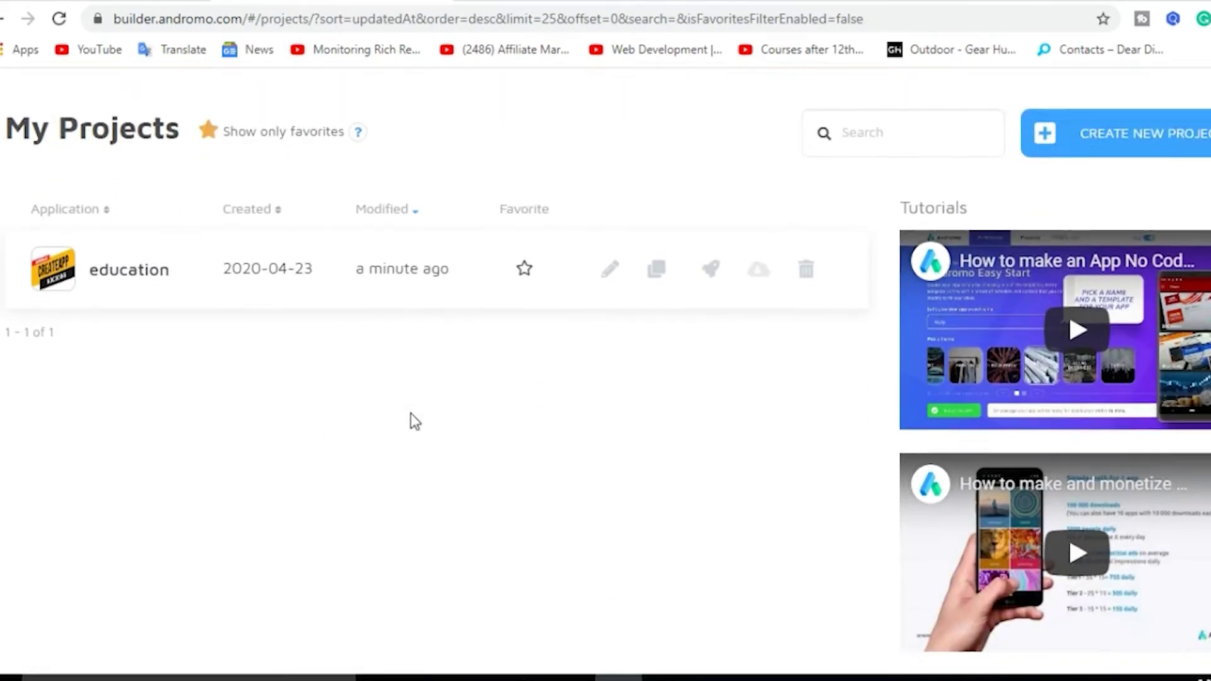
scroll(411, 415, "down", 2)
scroll(410, 415, "up", 2)
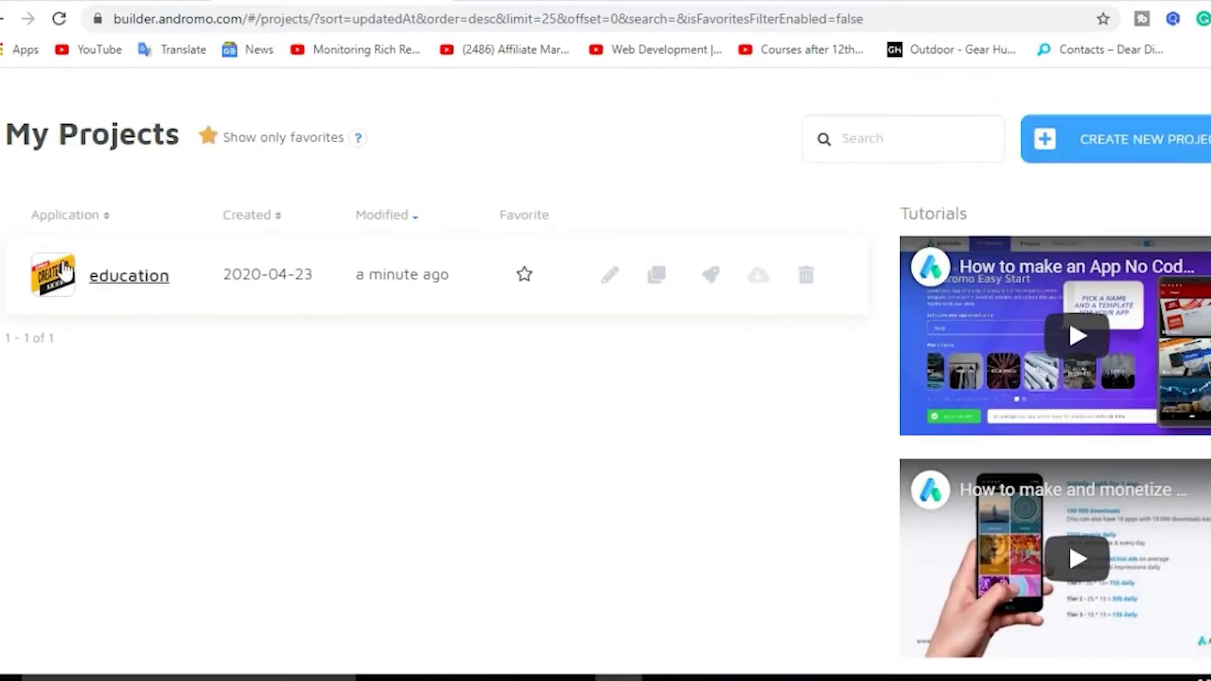
left_click(117, 277)
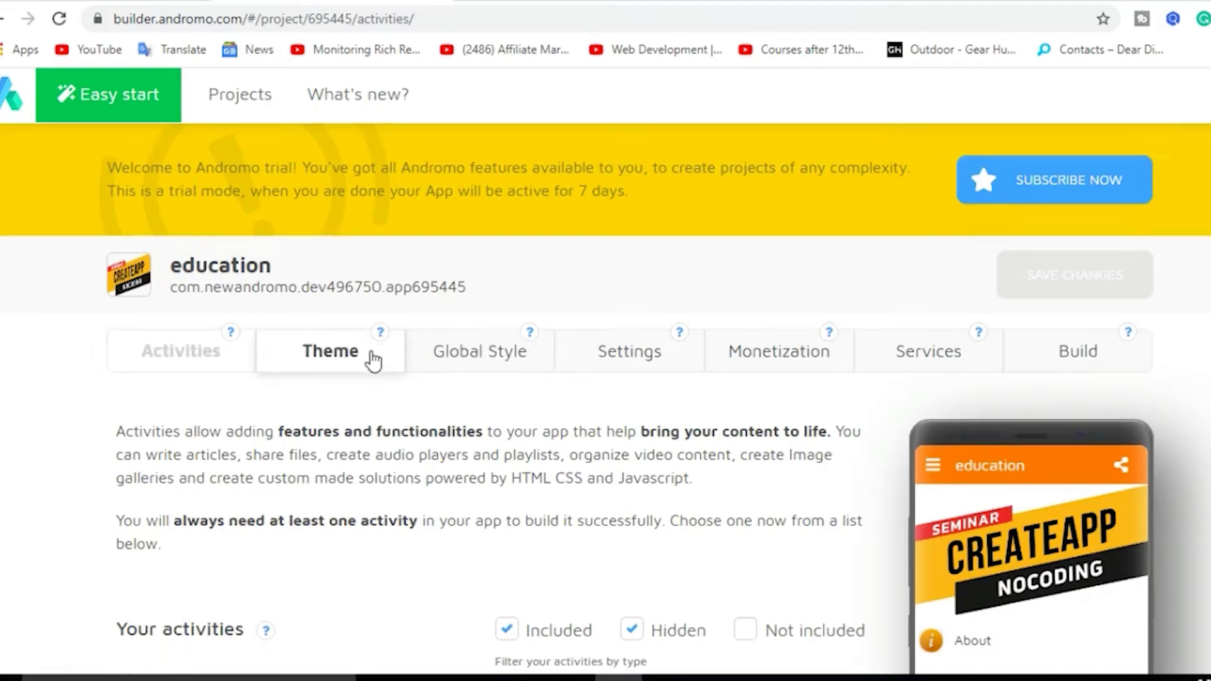
- Examine the education app's activities and compare them with the items in the phone preview
scroll(372, 355, "down", 4)
scroll(372, 360, "down", 1)
scroll(162, 381, "up", 5)
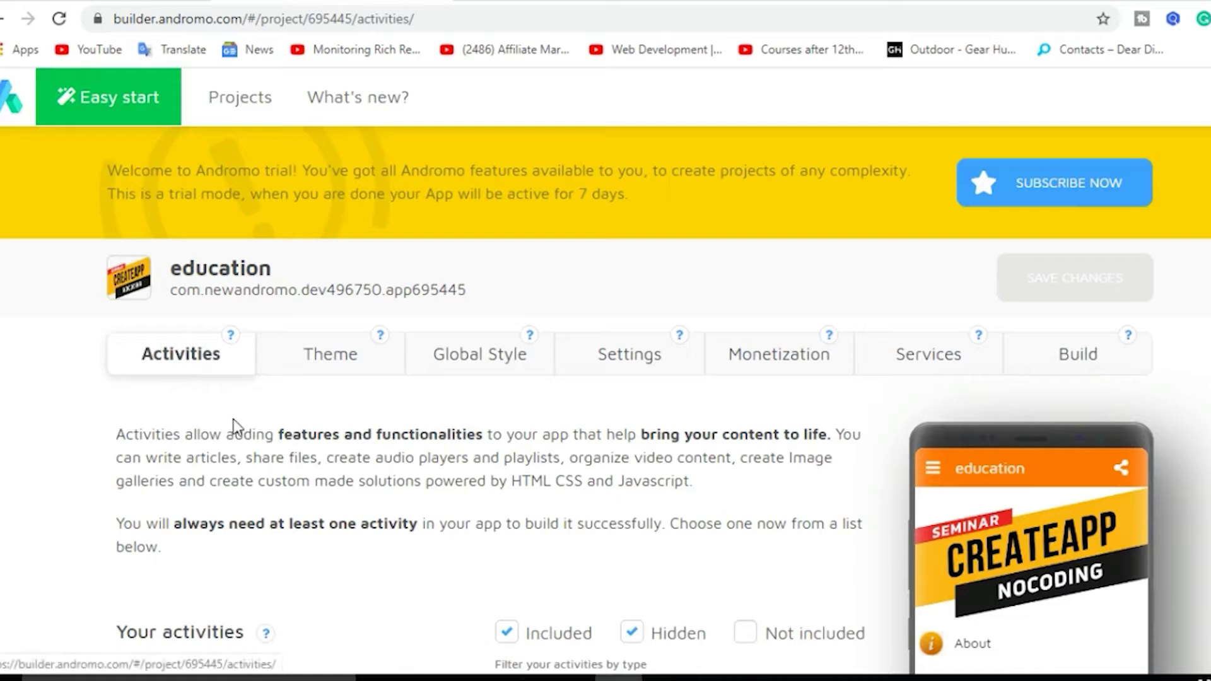
scroll(194, 358, "down", 6)
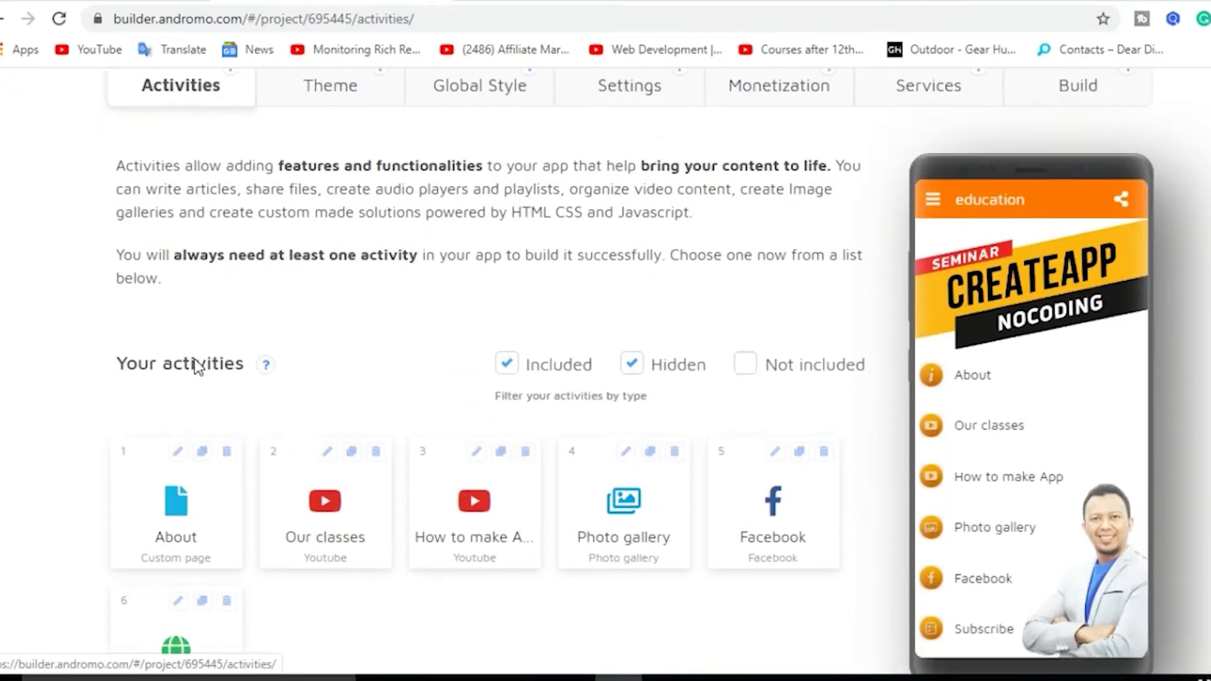
scroll(194, 358, "up", 4)
scroll(194, 358, "up", 1)
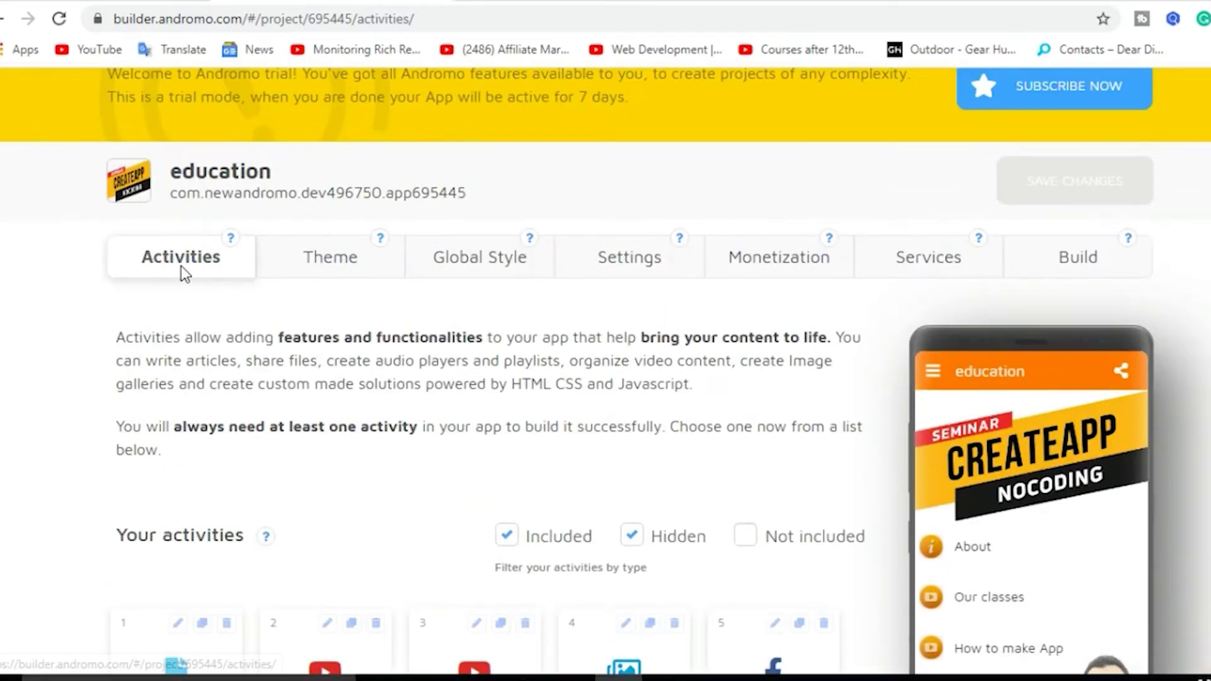
scroll(231, 321, "down", 3)
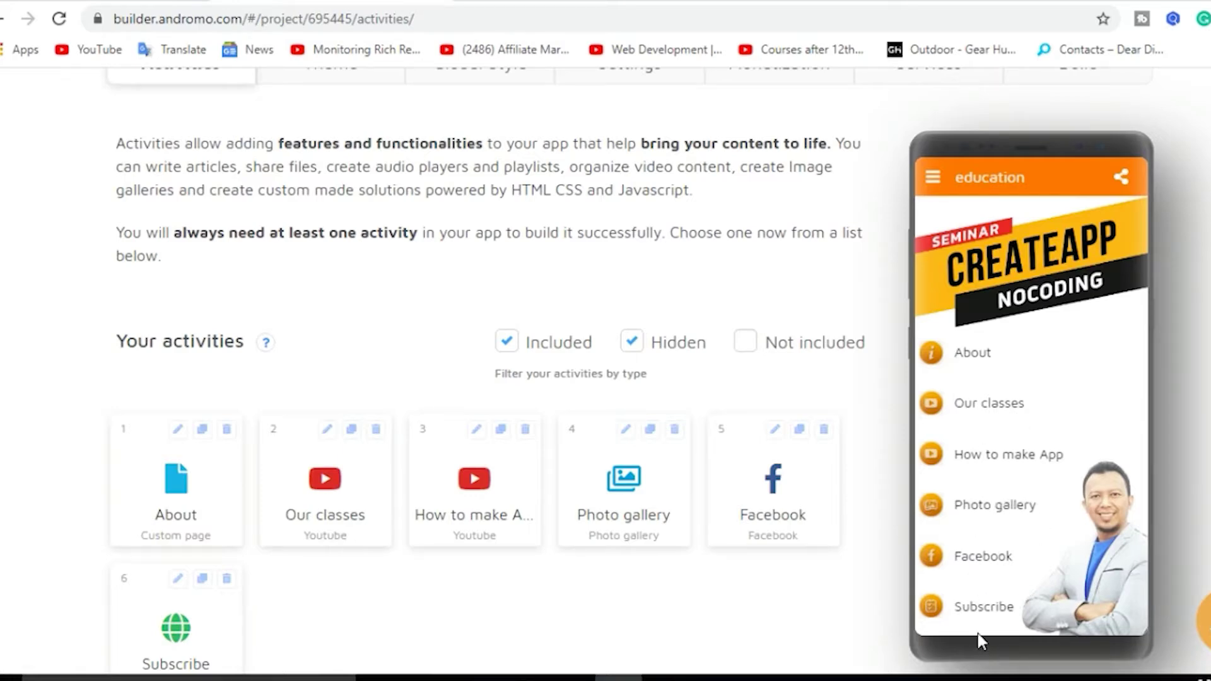
scroll(1009, 546, "down", 3)
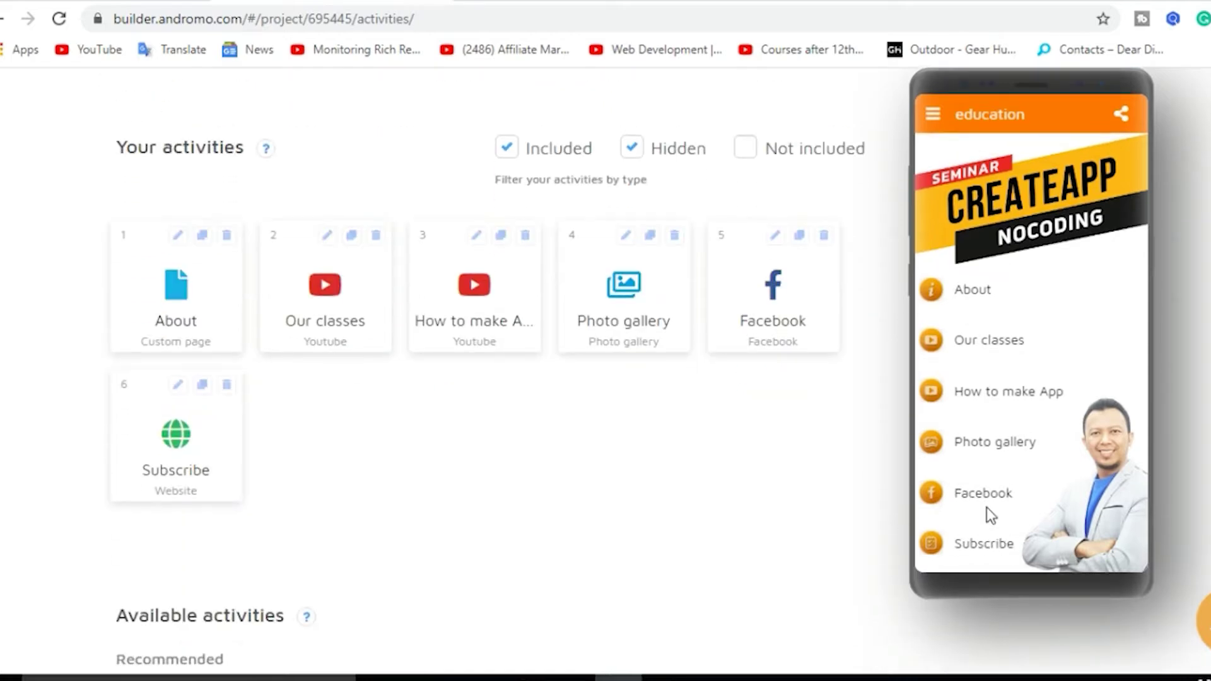
scroll(986, 473, "up", 3)
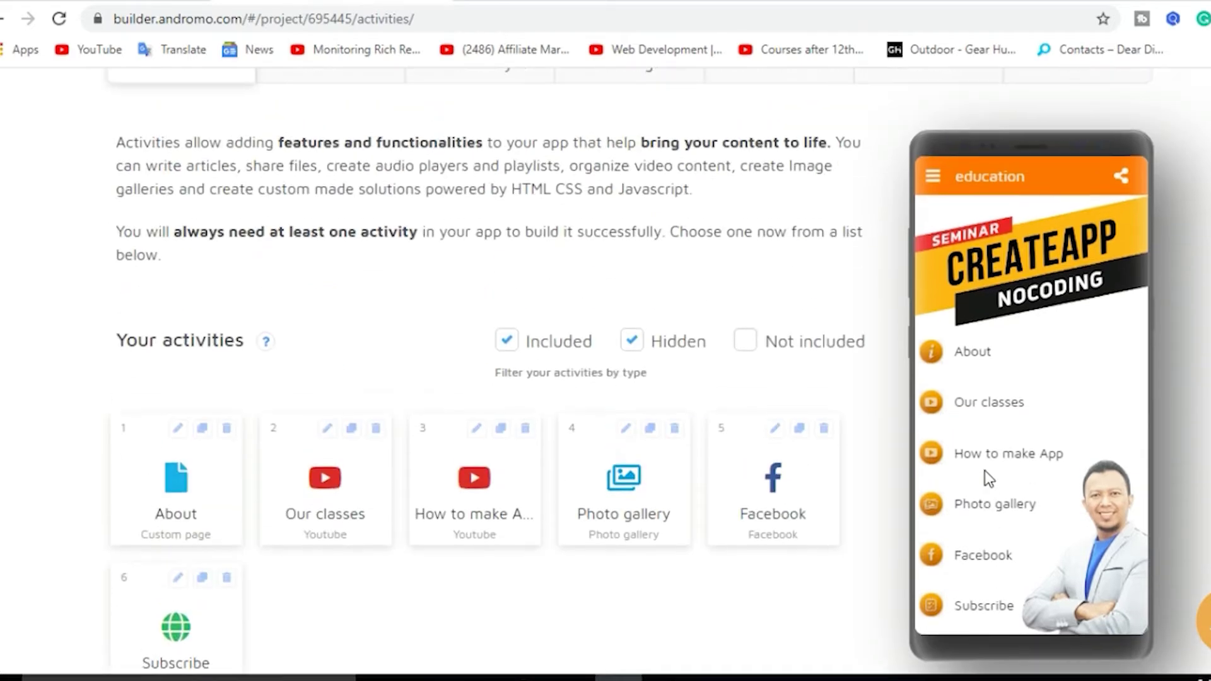
- Open the About activity for editing
scroll(965, 470, "down", 2)
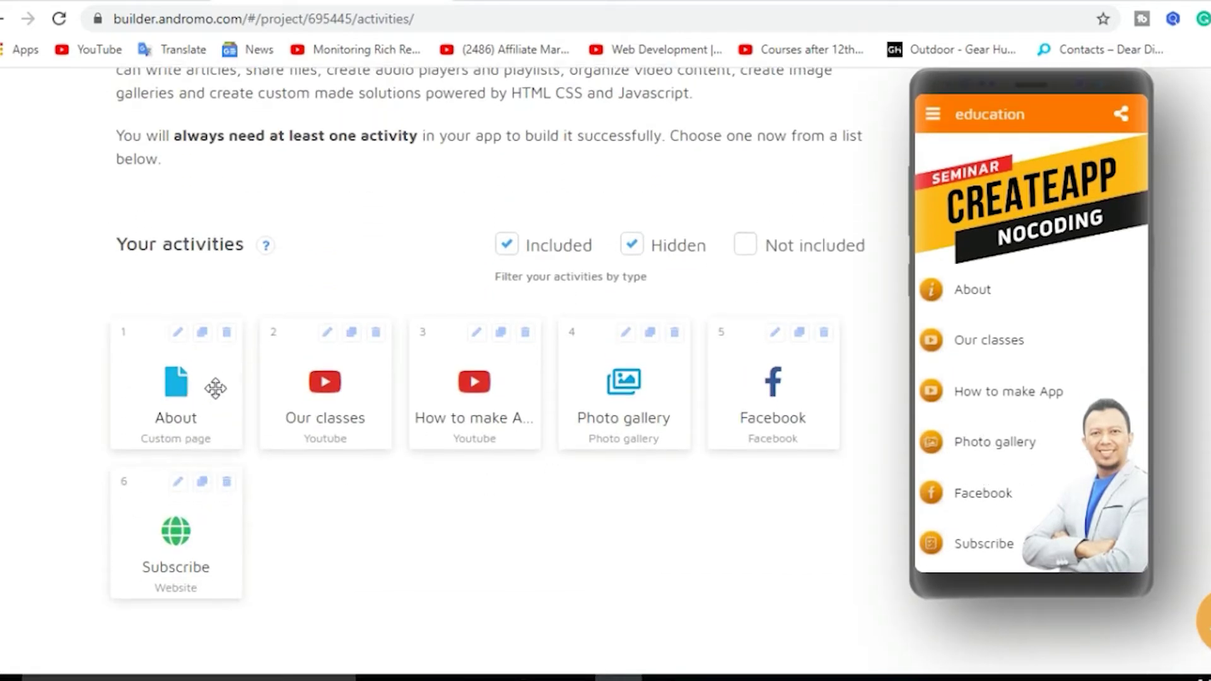
left_click(179, 333)
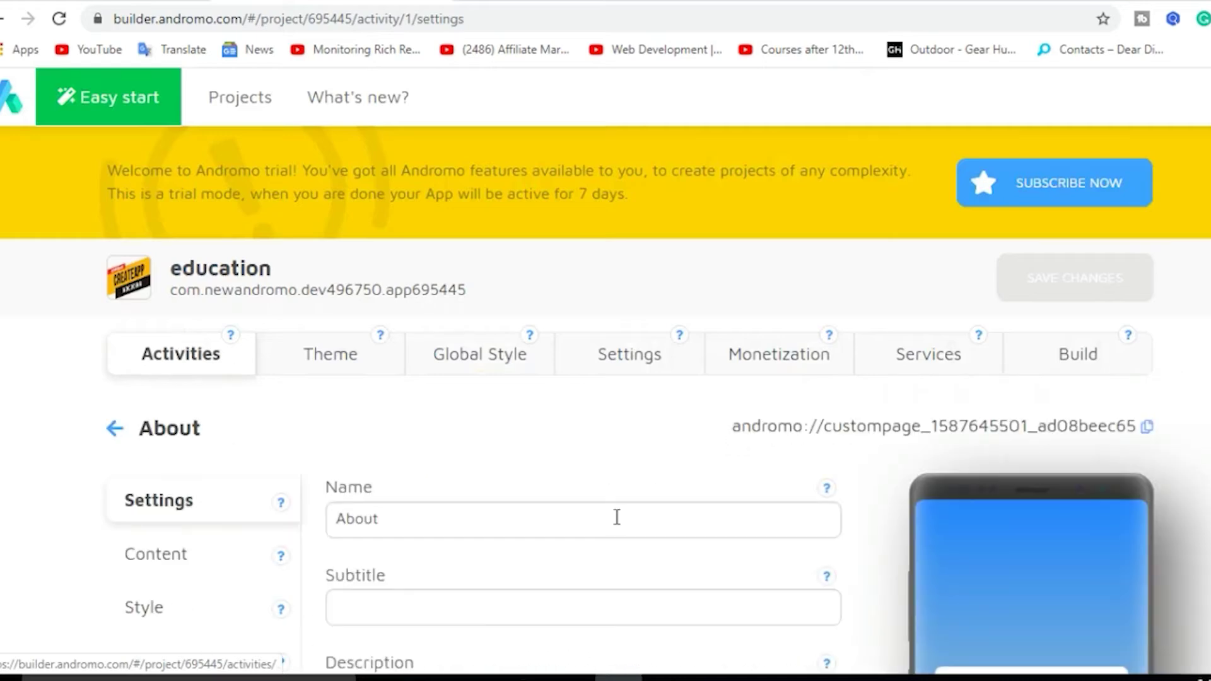
- Examine the About activity's general settings and its page content, from the heading through to the Register image
scroll(567, 492, "down", 3)
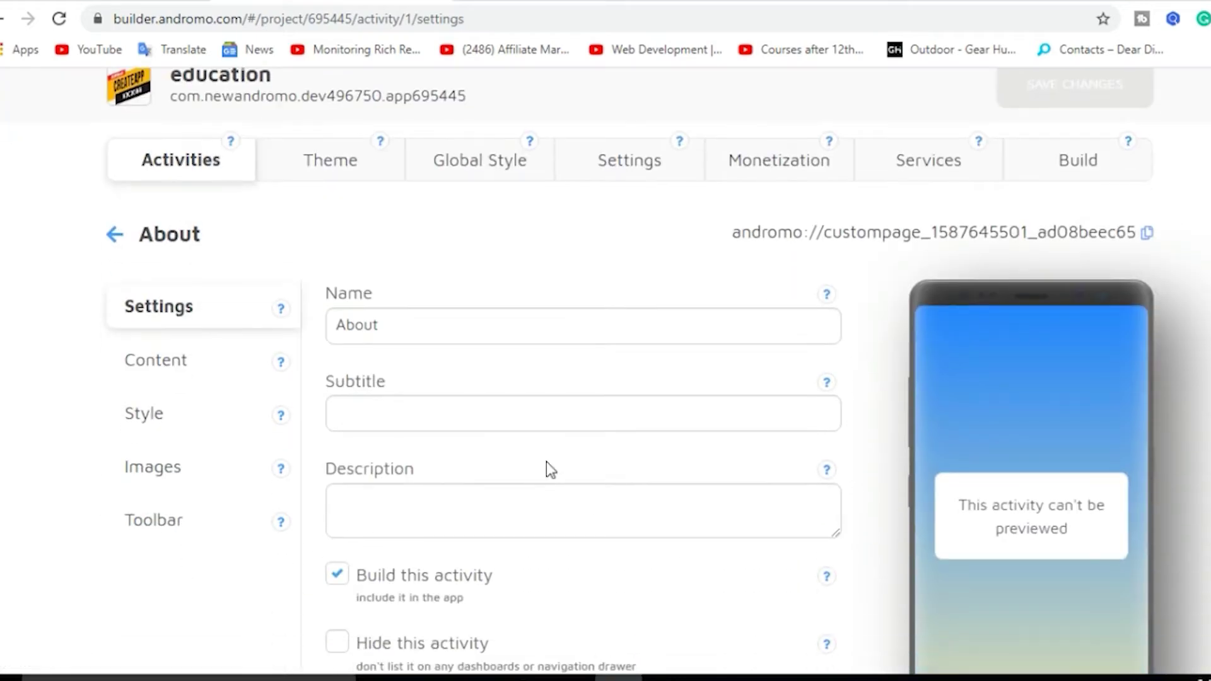
left_click(418, 320)
scroll(417, 318, "down", 2)
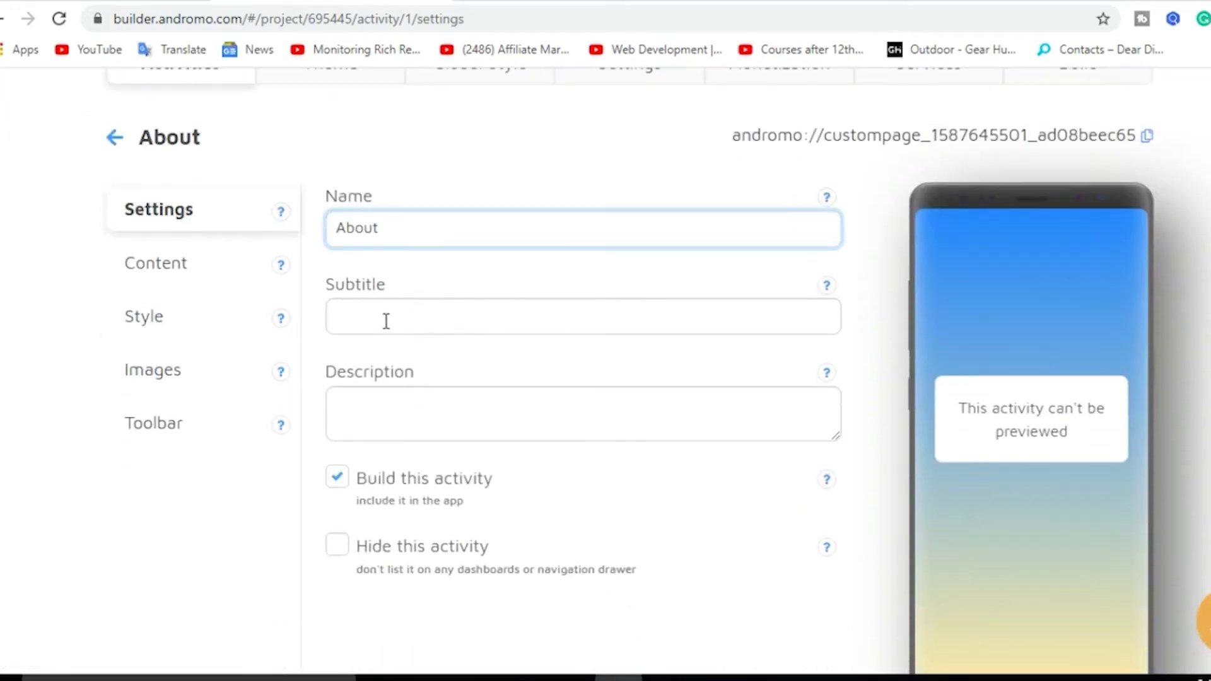
scroll(381, 404, "down", 2)
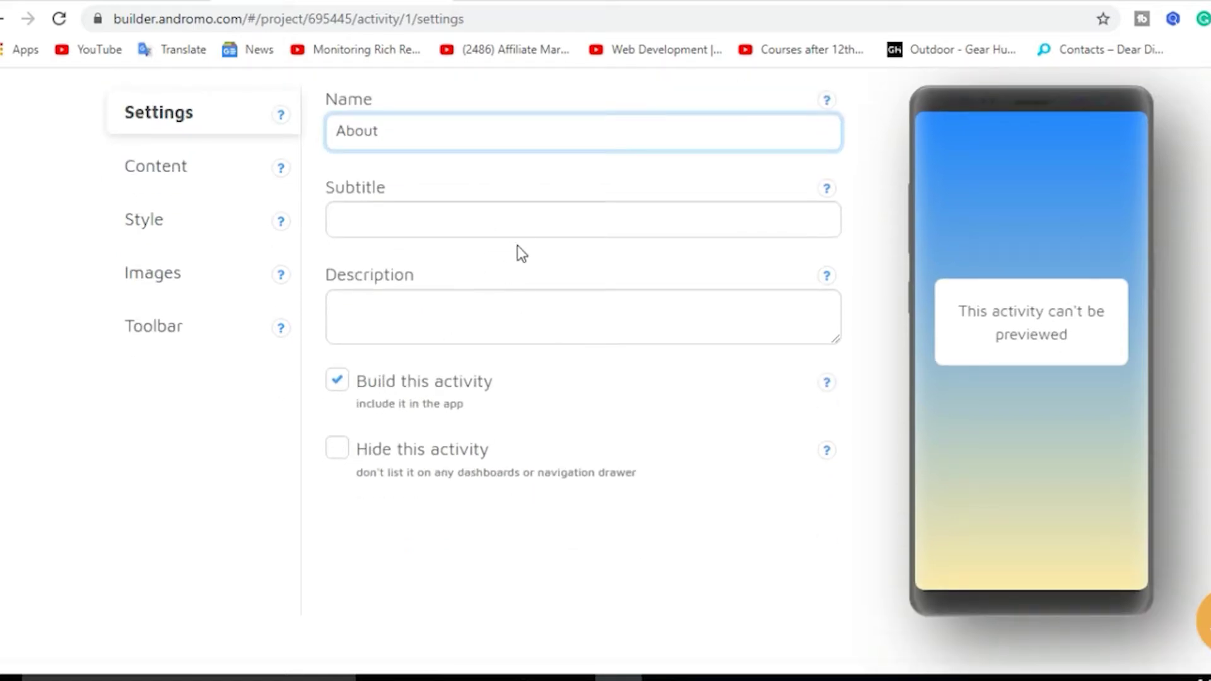
left_click(126, 173)
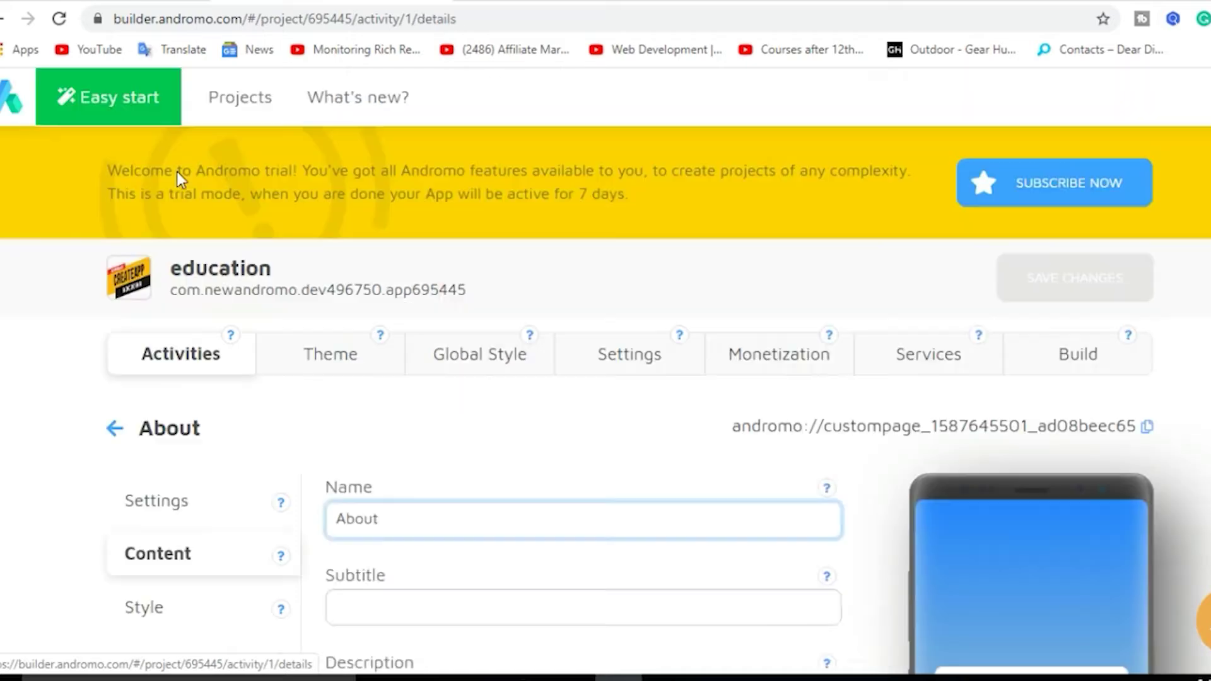
scroll(543, 416, "down", 3)
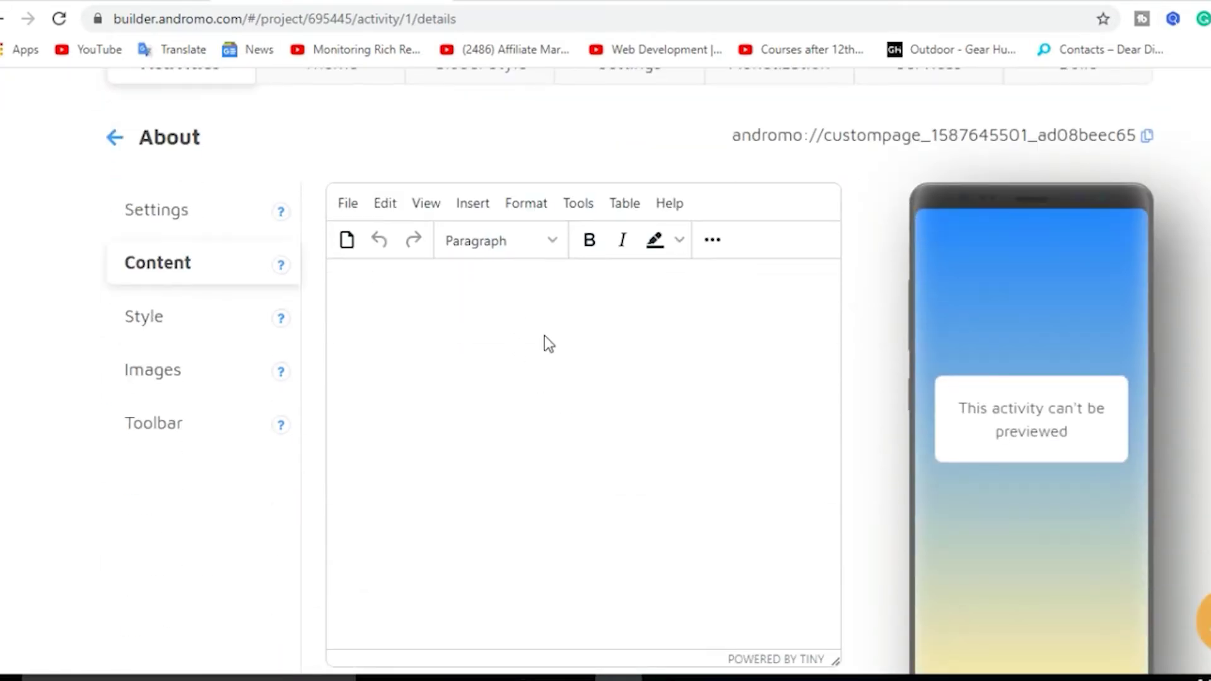
scroll(545, 341, "down", 3)
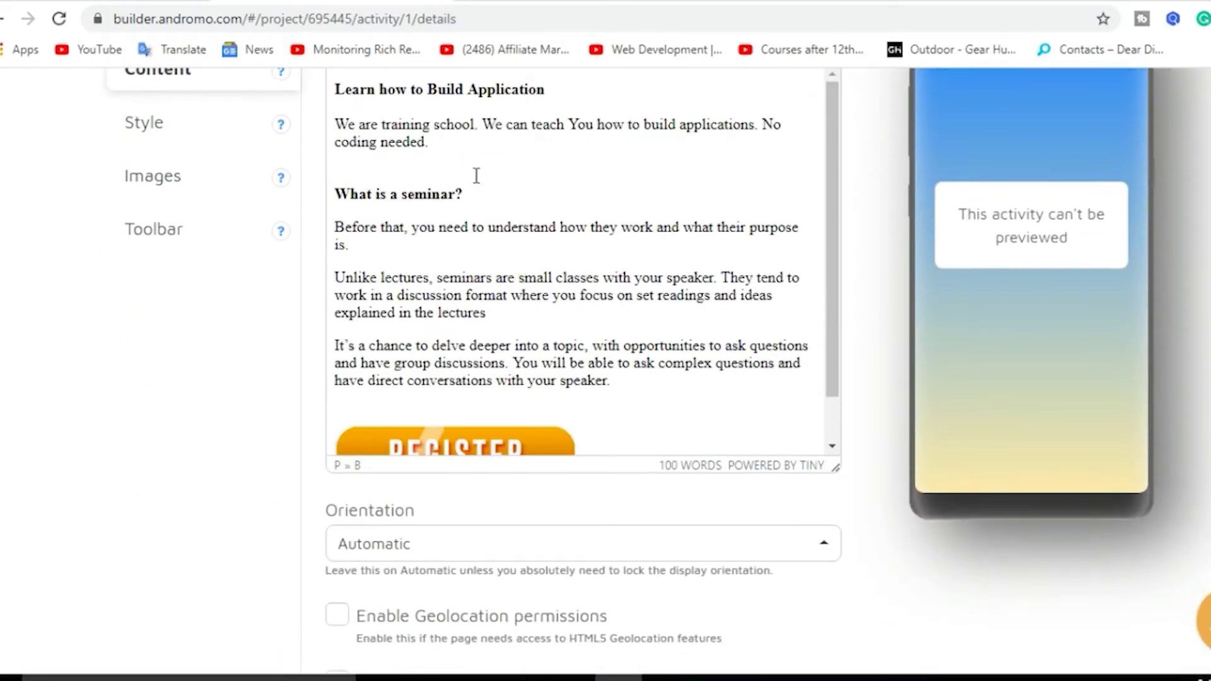
scroll(477, 176, "down", 2)
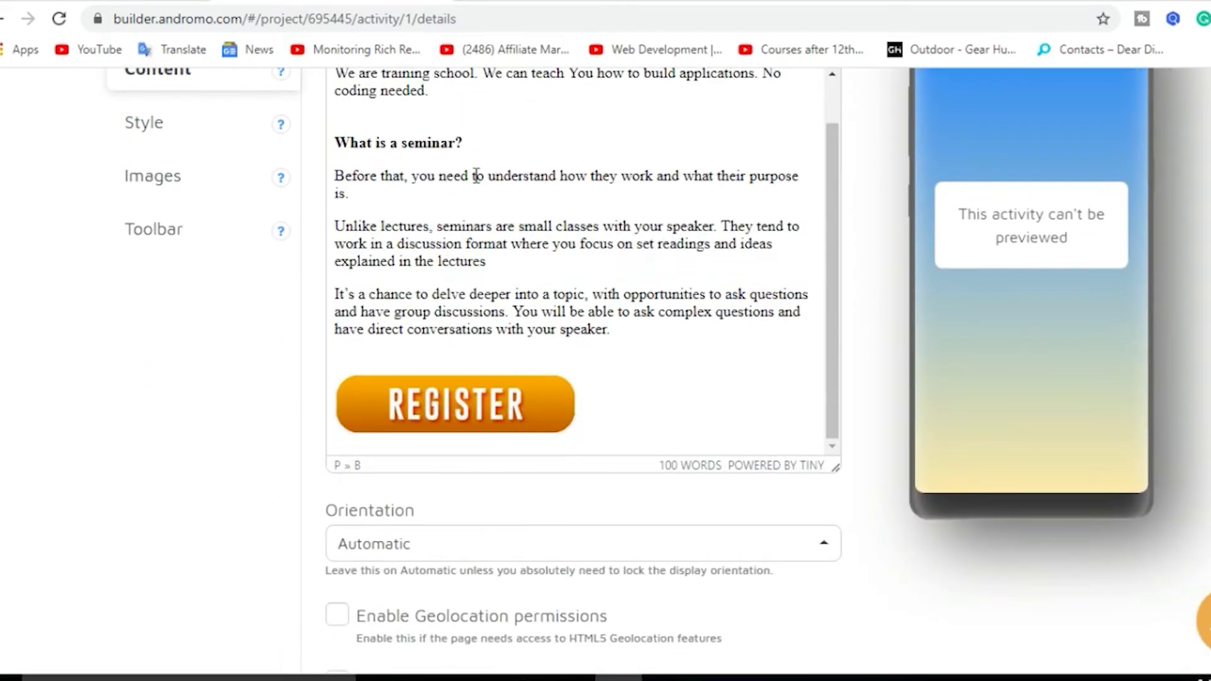
left_click(482, 409)
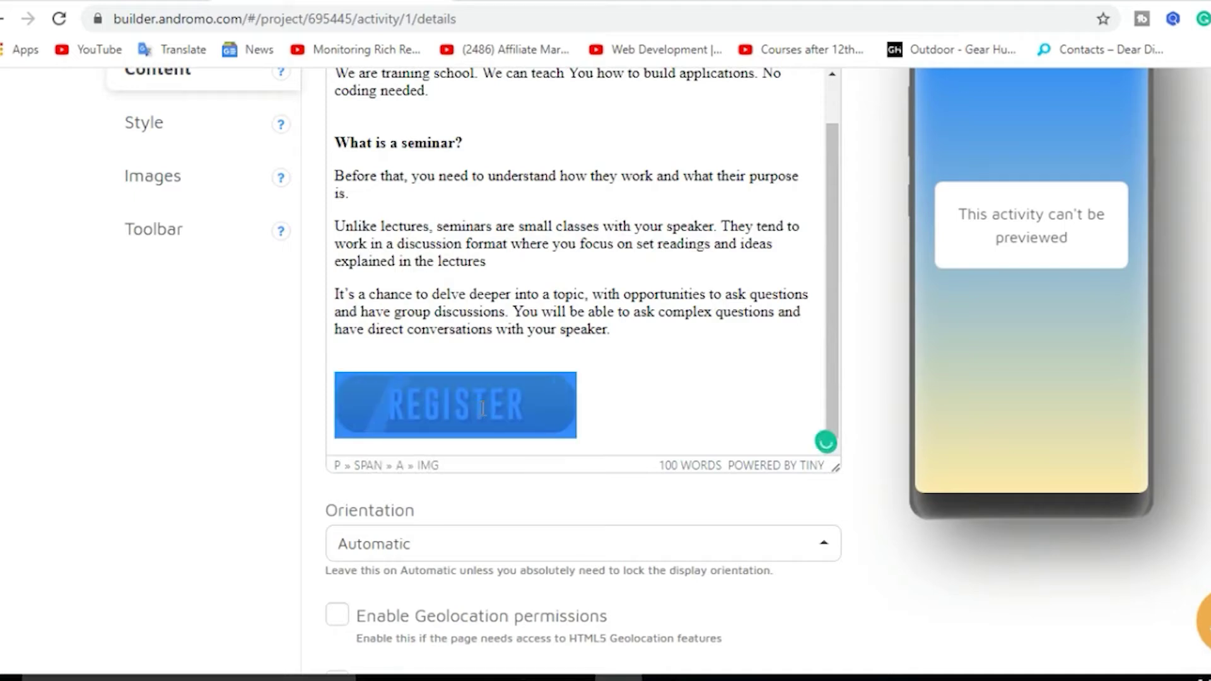
left_click(513, 294)
- Accept the suggested grammar corrections in the About text: "the seminar", "a training school" and "speakers"
scroll(514, 290, "up", 1)
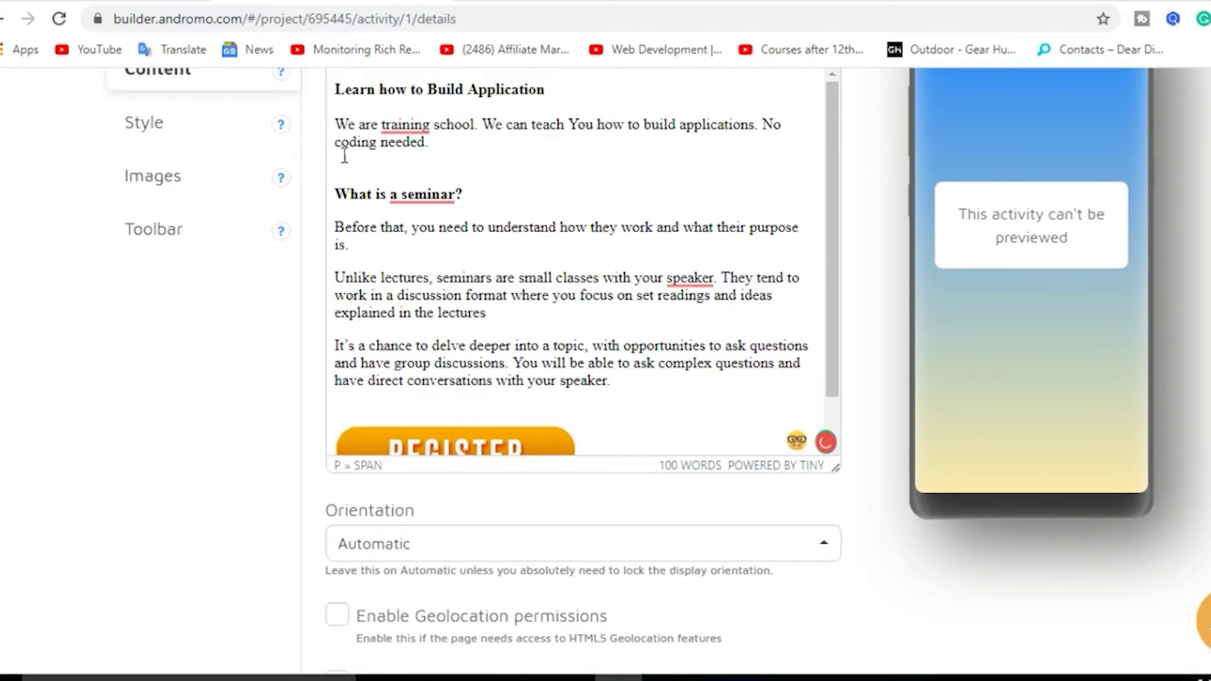
mouse_move(421, 195)
left_click(440, 253)
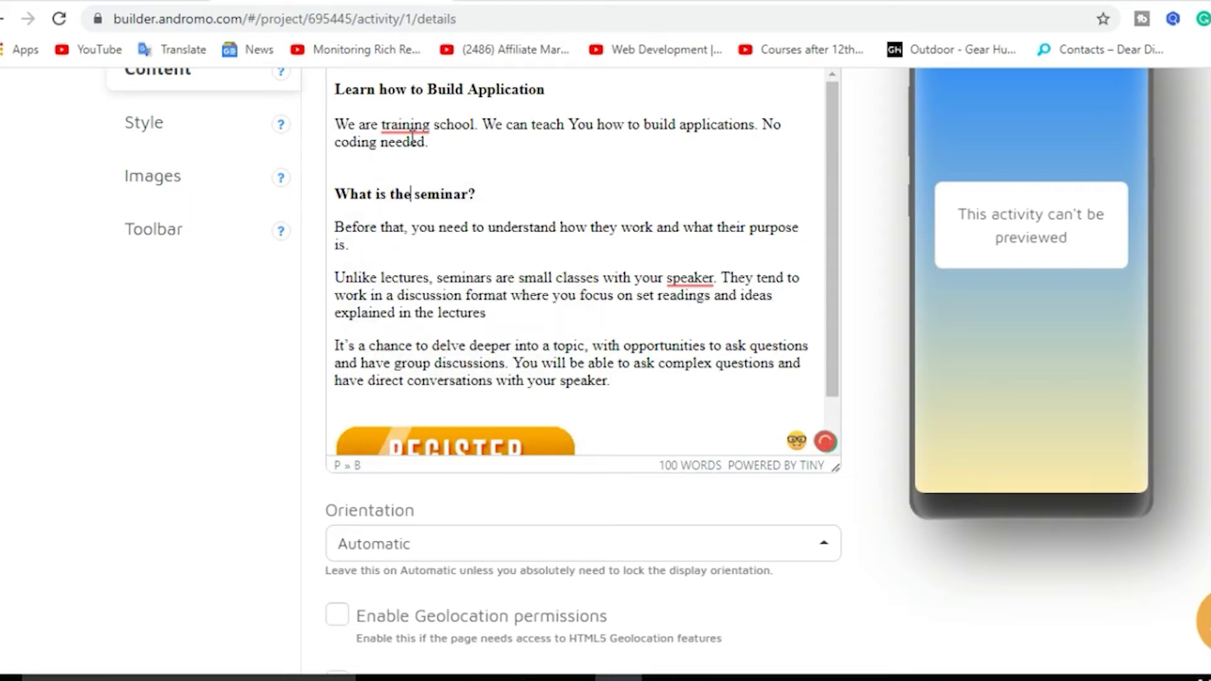
mouse_move(405, 125)
left_click(428, 183)
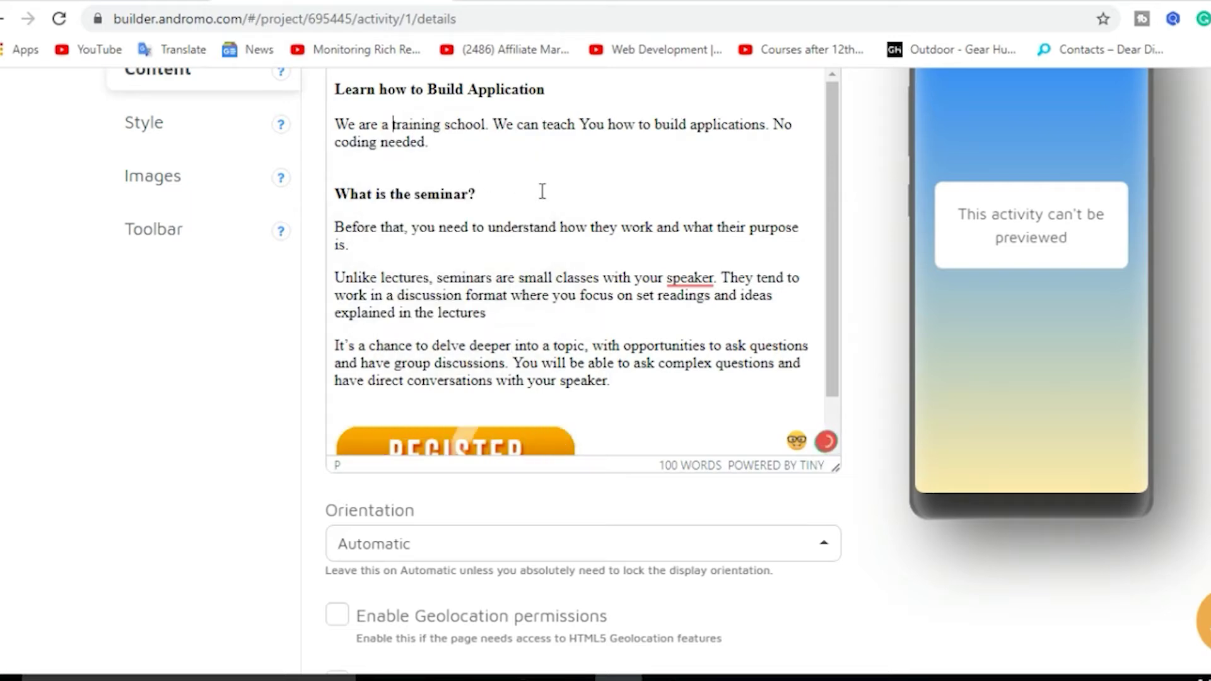
mouse_move(690, 279)
left_click(702, 345)
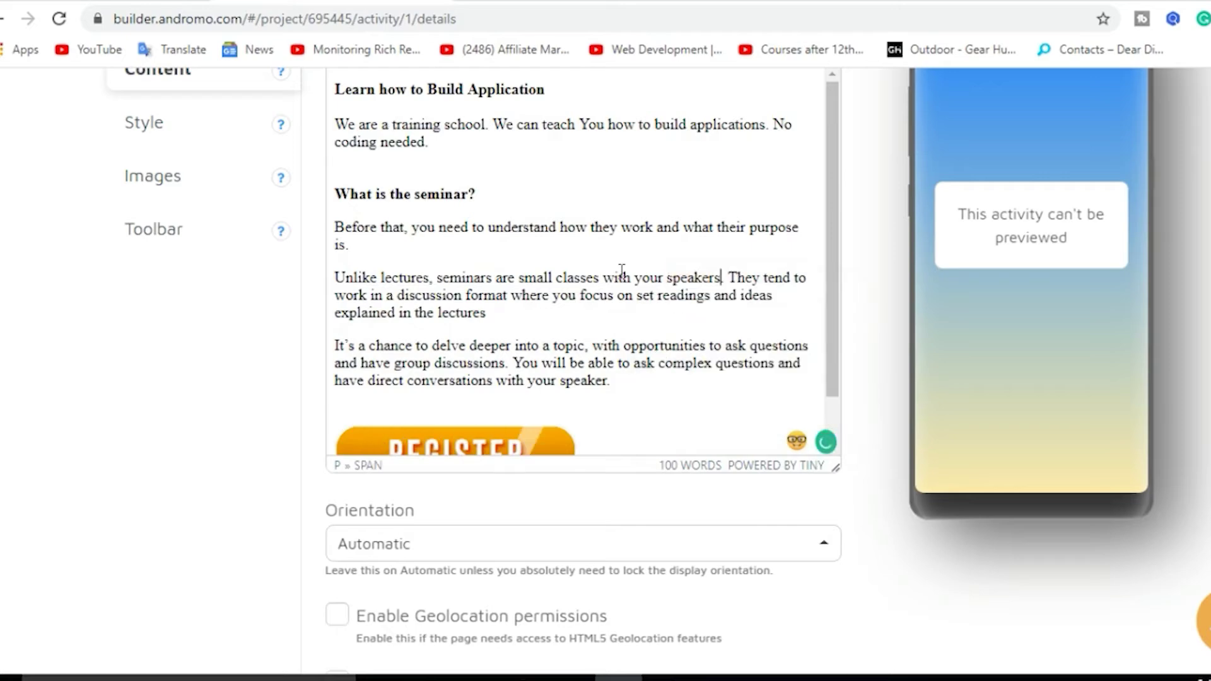
- Add the line "Step by step guide to Build an Application" directly below the About page's first heading
scroll(589, 246, "up", 5)
scroll(524, 269, "down", 3)
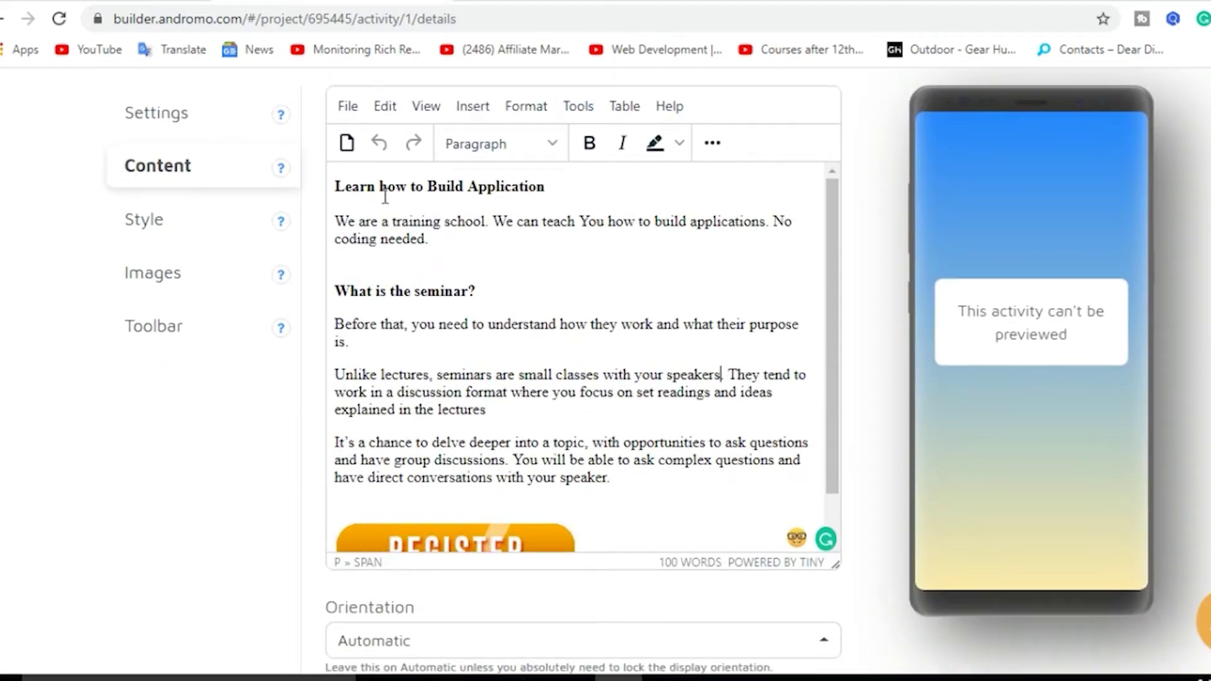
left_click(567, 190)
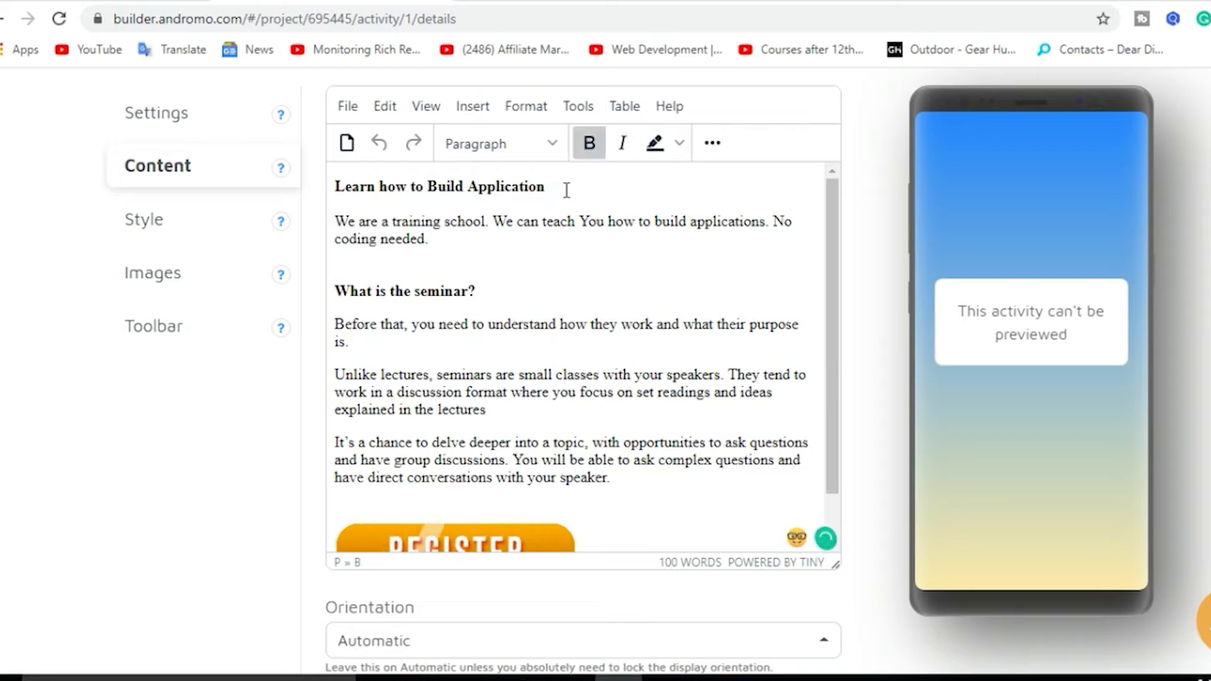
key("Return")
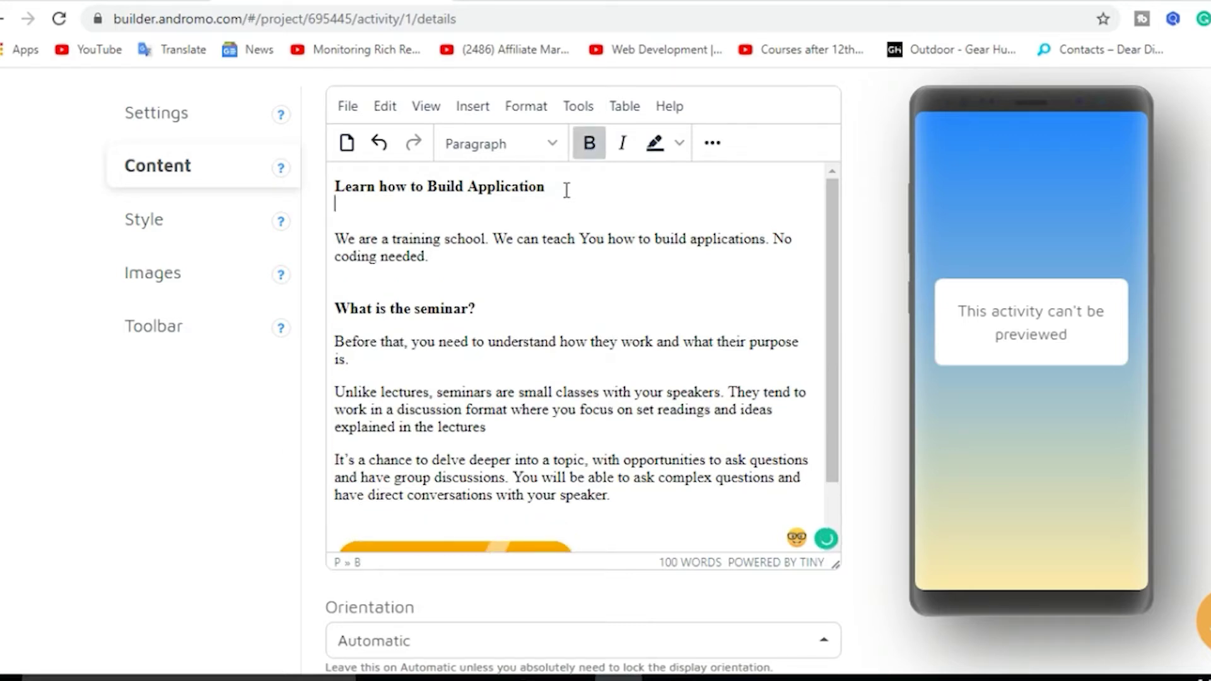
type("Step by ")
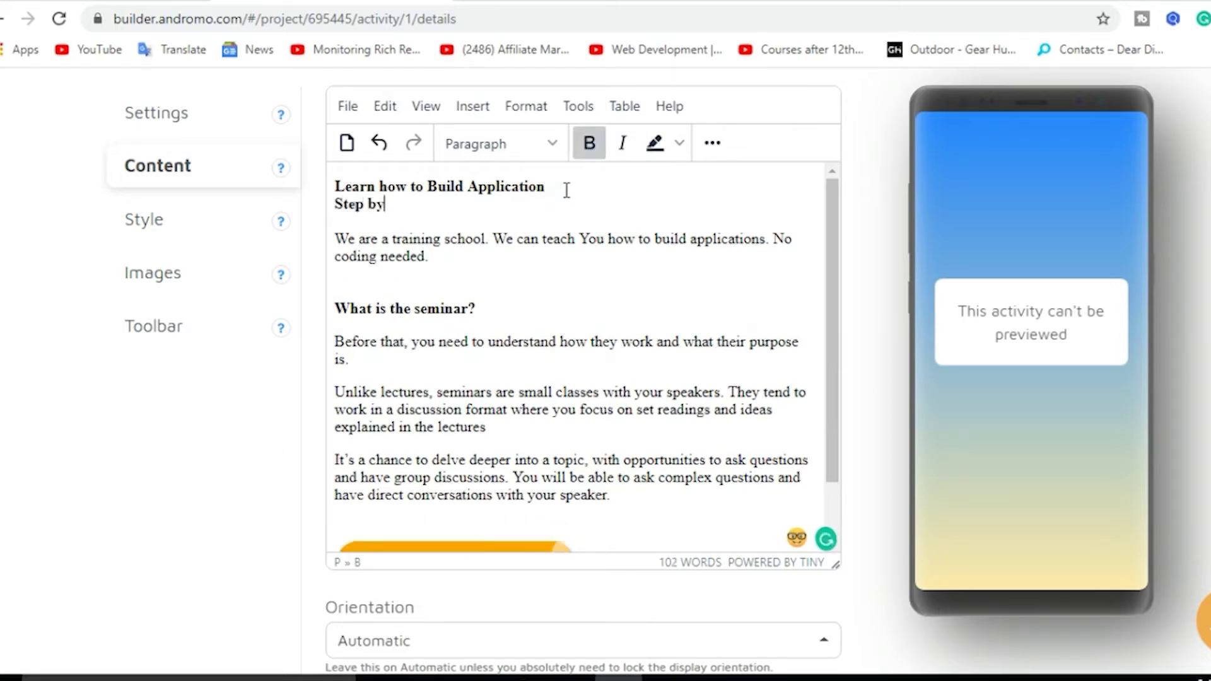
type("step guide ")
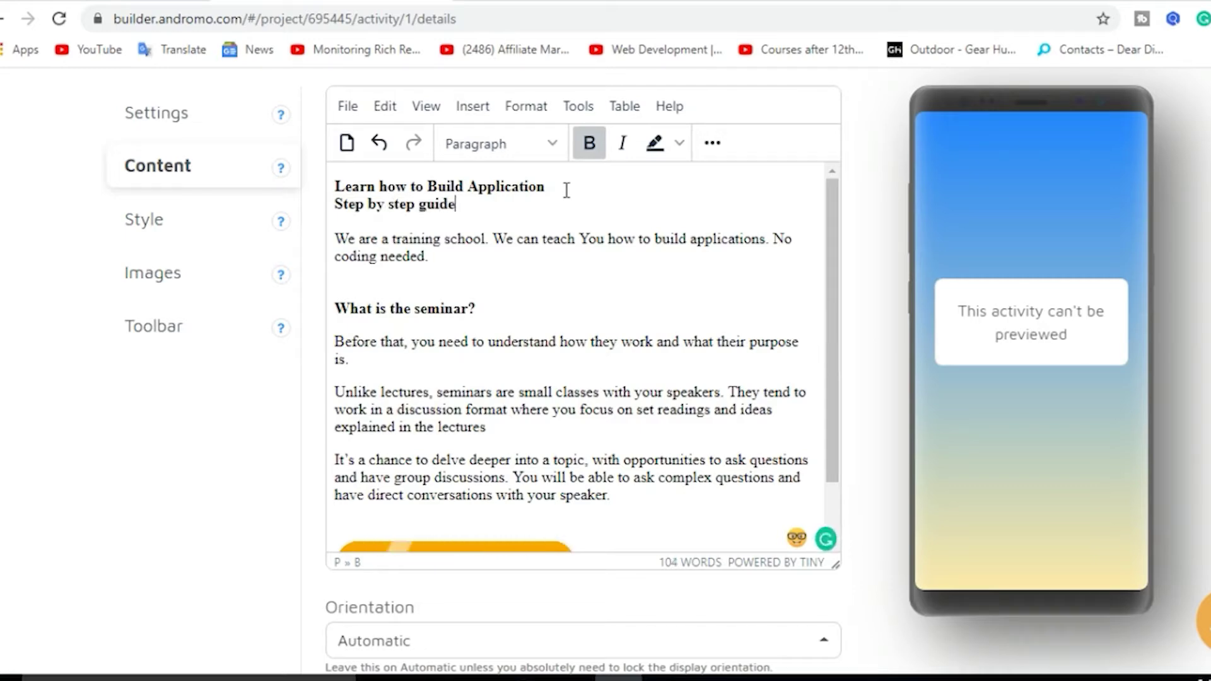
type("to Bui")
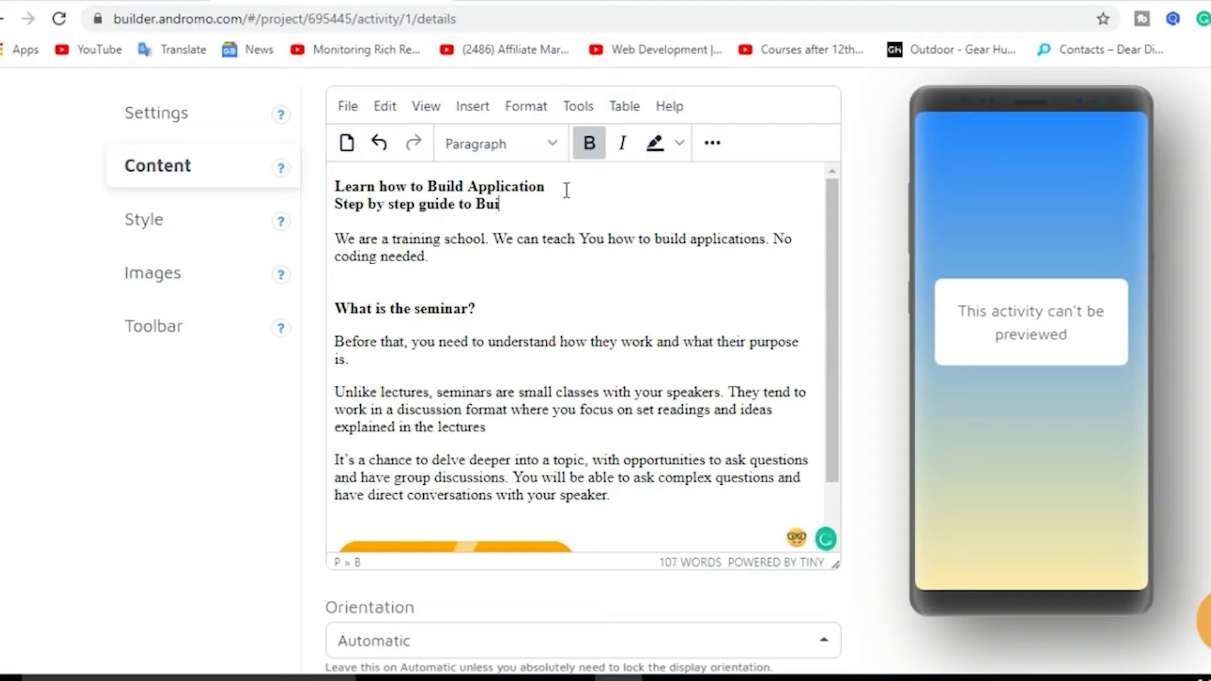
type("ld an a")
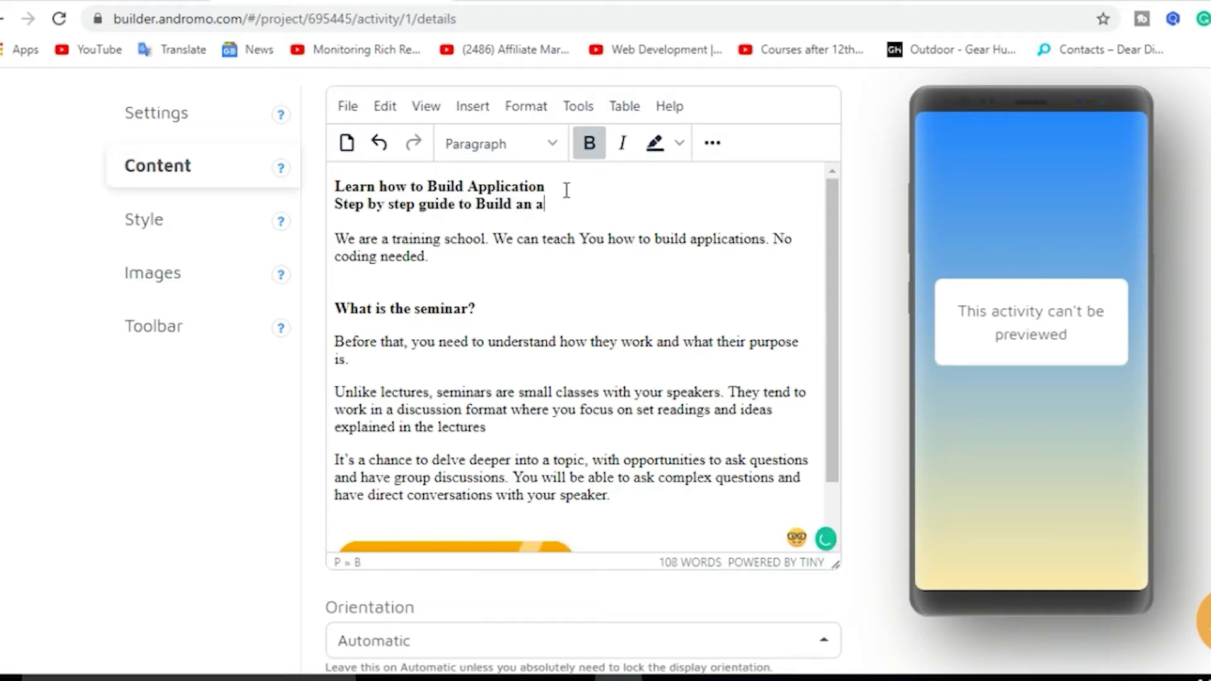
key("BackSpace")
type("Application")
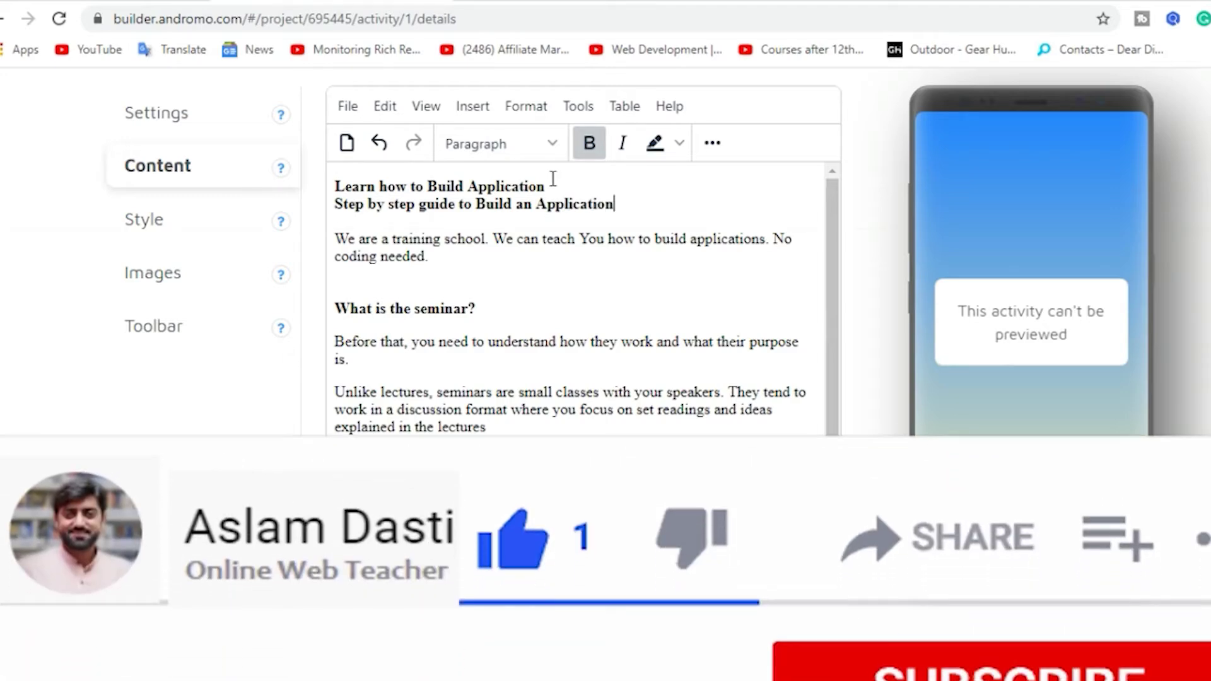
- Delete the heading text "Learn how to Build Application" from the first line of the About content
left_click(558, 191)
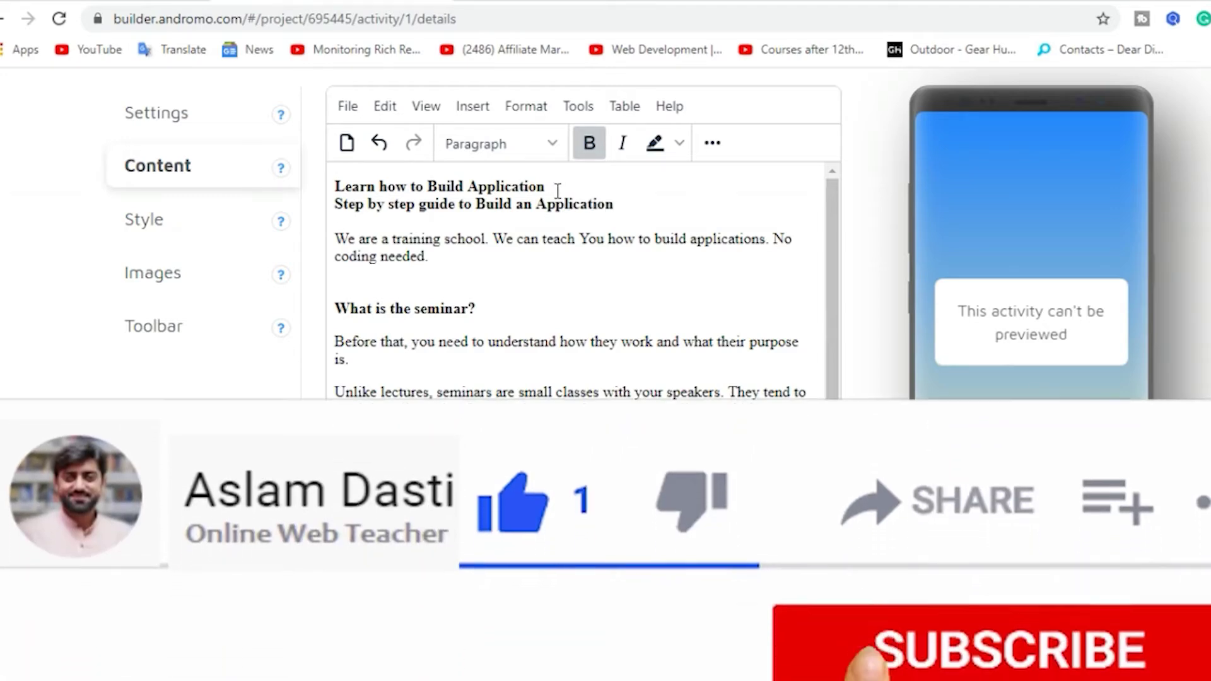
key("BackSpace")
key("BackSpace")
key("BackSpace")
key("BackSpace")
key("BackSpace")
key("BackSpace")
key("BackSpace")
key("BackSpace")
key("BackSpace")
key("BackSpace")
key("BackSpace")
key("BackSpace")
key("BackSpace")
key("BackSpace")
key("BackSpace")
key("BackSpace")
key("BackSpace")
key("BackSpace")
key("BackSpace")
key("BackSpace")
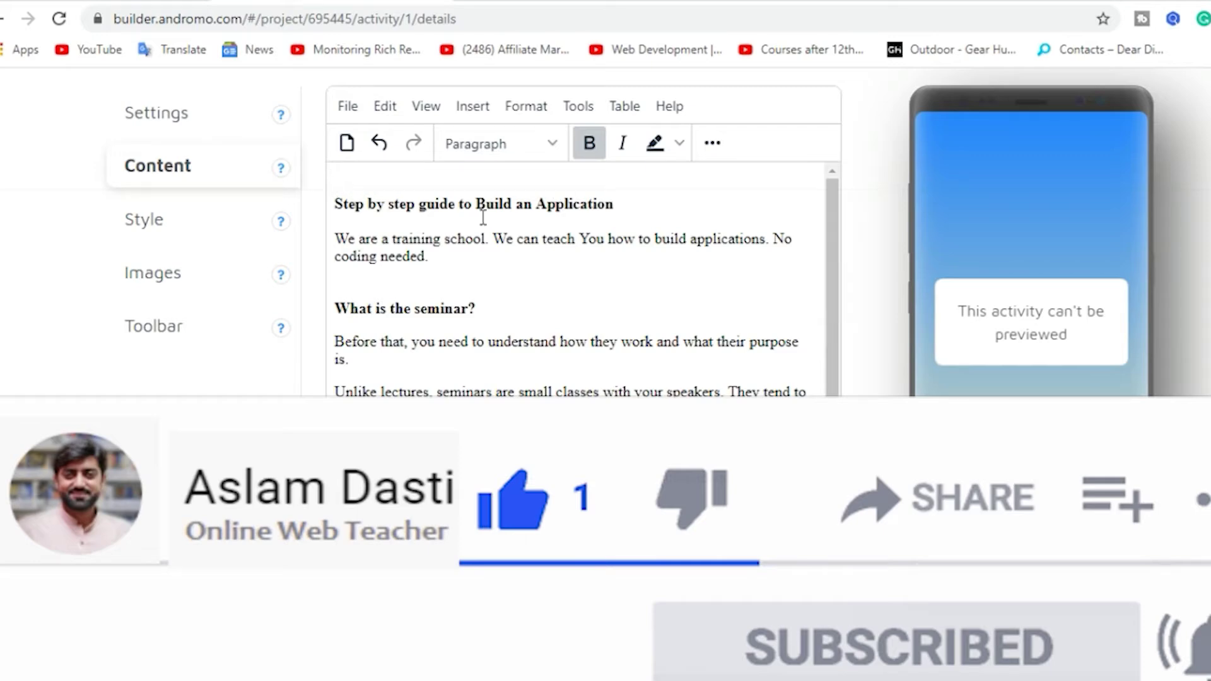
scroll(483, 217, "down", 1)
scroll(489, 256, "up", 1)
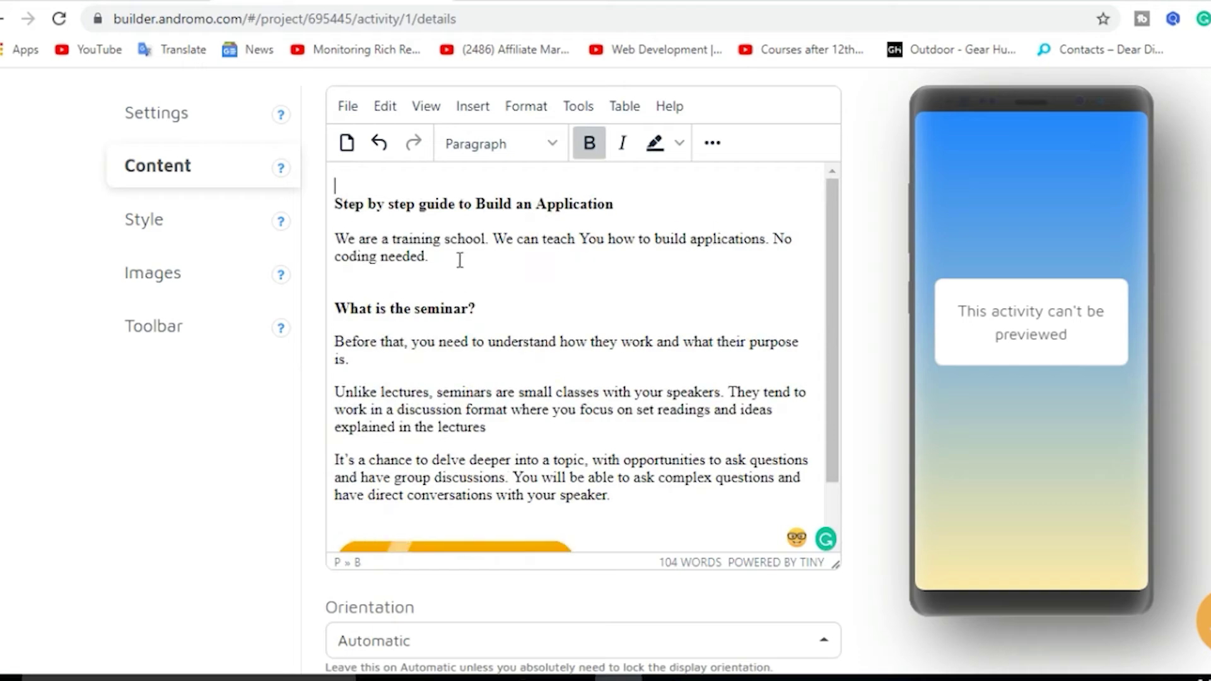
- Examine the About activity's orientation and link options, plus its style mode, image and toolbar settings
scroll(888, 324, "down", 5)
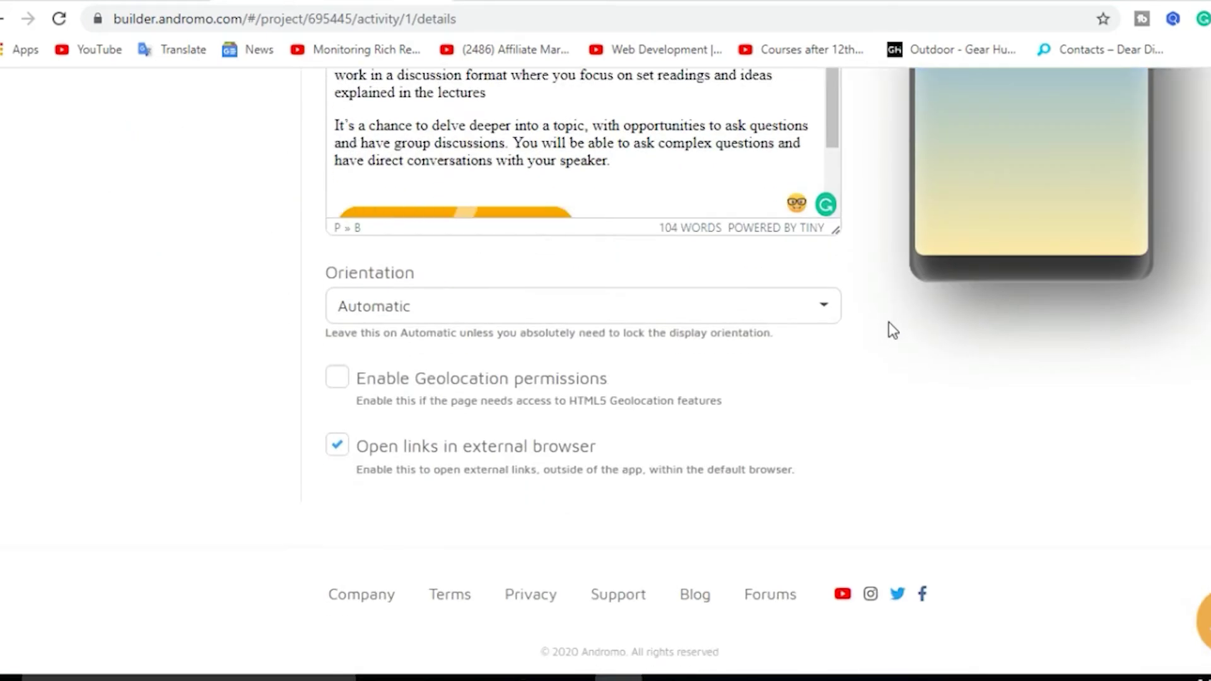
scroll(889, 324, "up", 10)
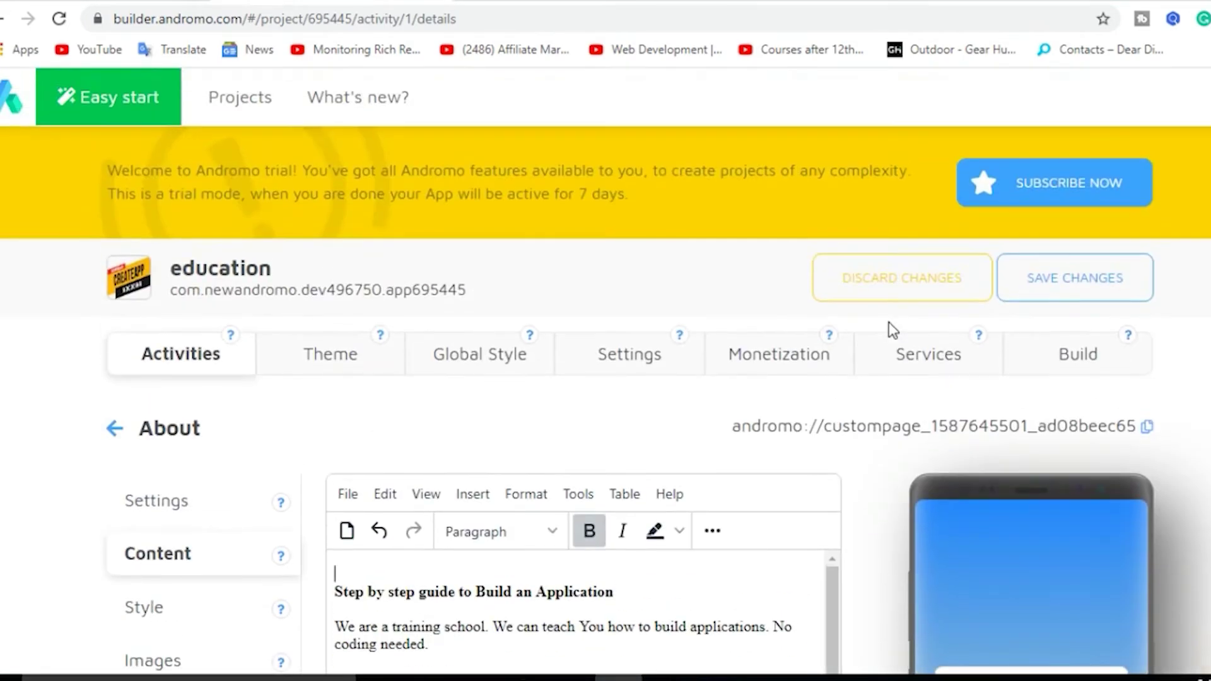
scroll(819, 350, "down", 3)
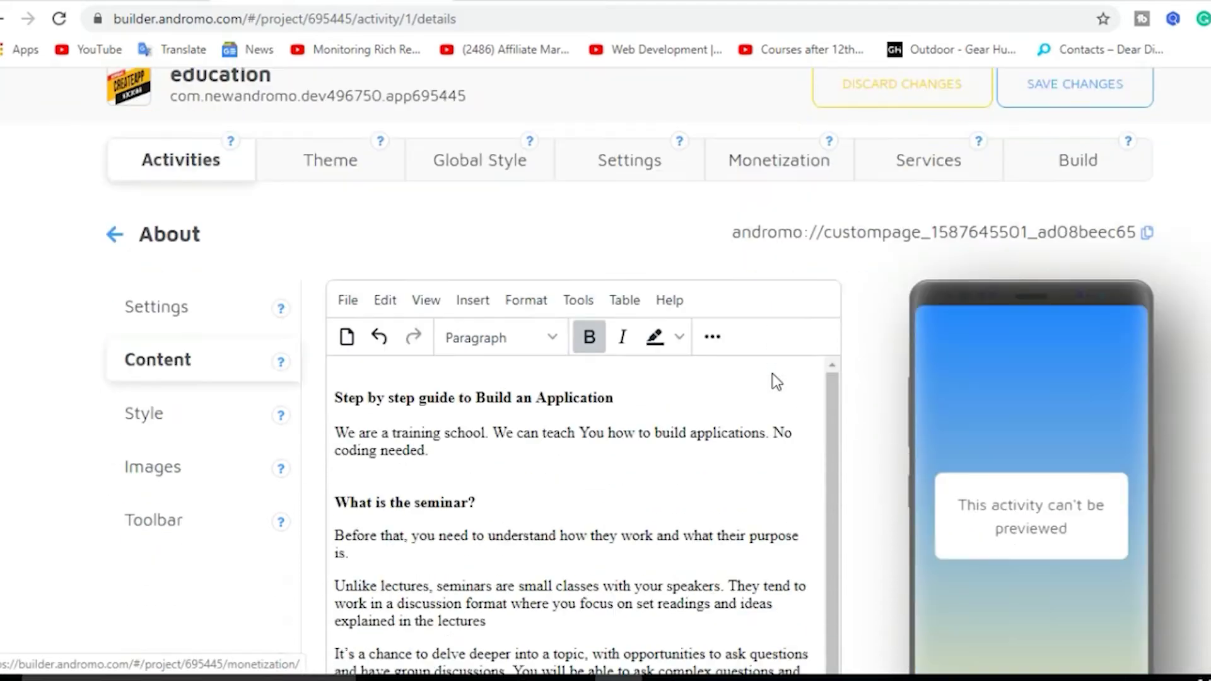
left_click(261, 420)
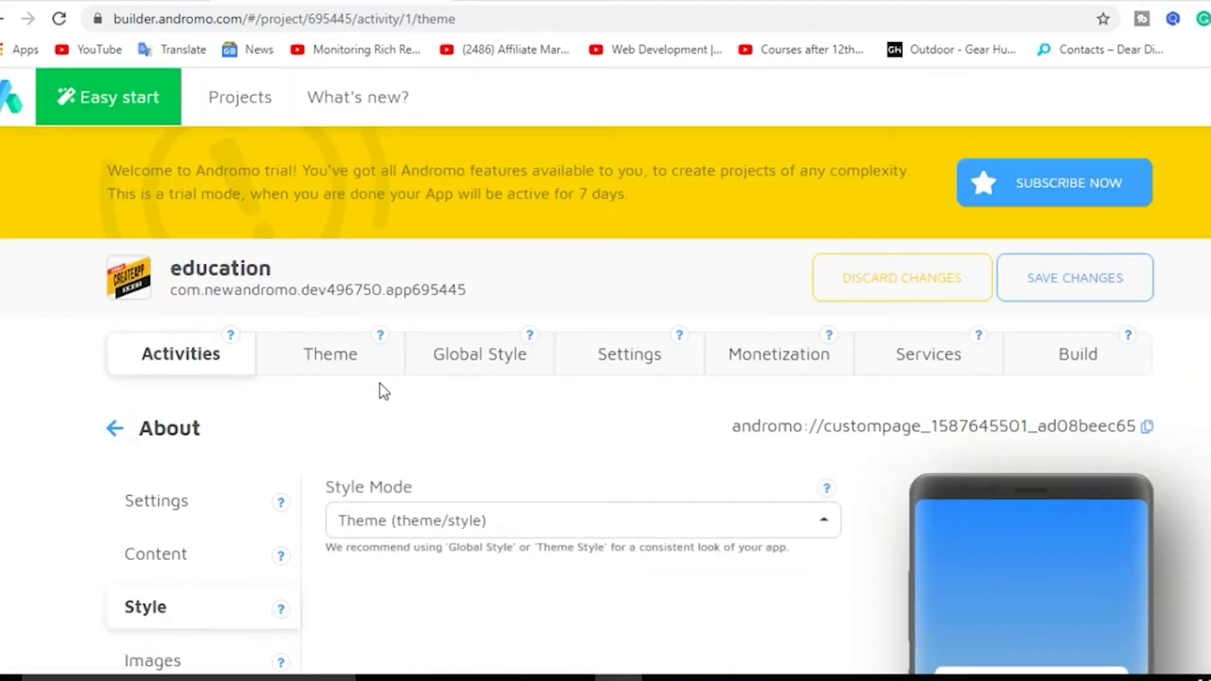
scroll(380, 386, "down", 3)
left_click(643, 330)
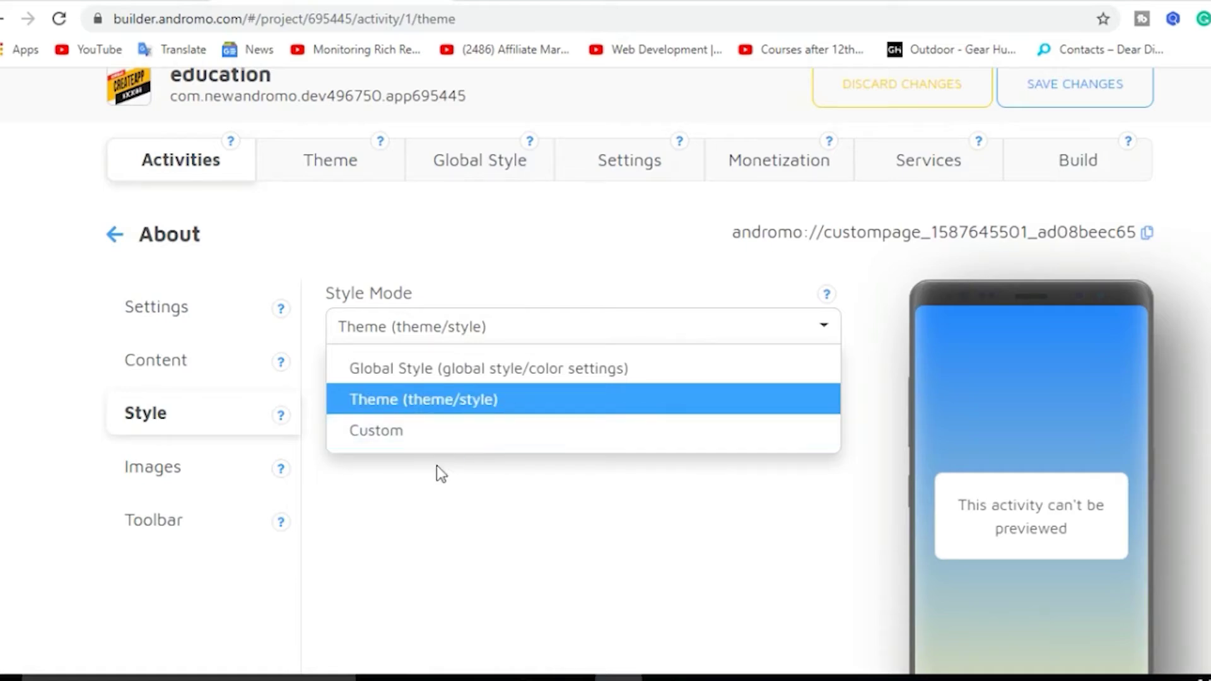
left_click(195, 470)
scroll(539, 445, "down", 5)
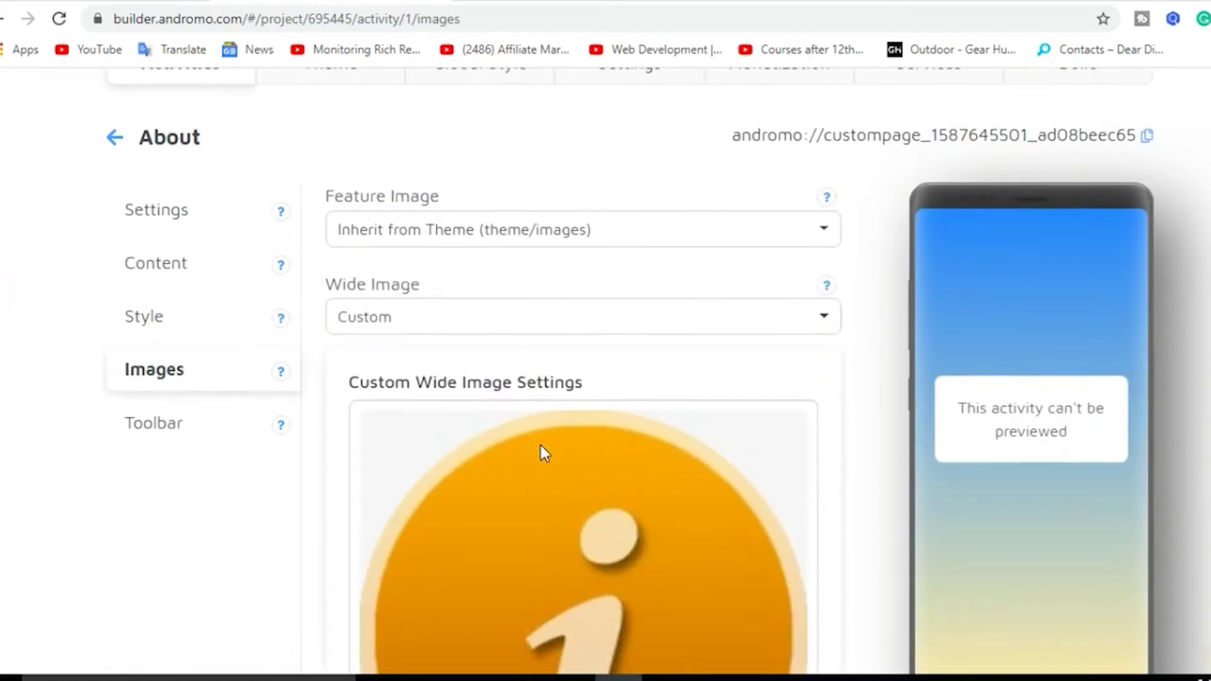
scroll(600, 413, "down", 5)
scroll(569, 401, "up", 2)
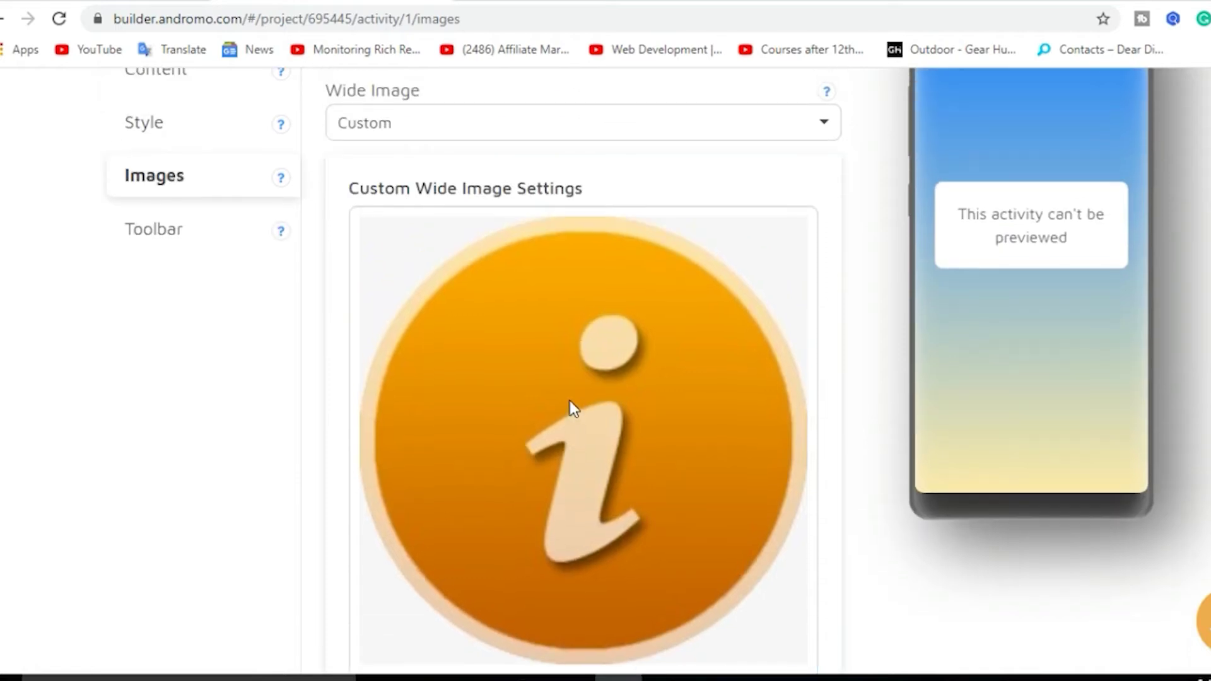
scroll(562, 378, "up", 4)
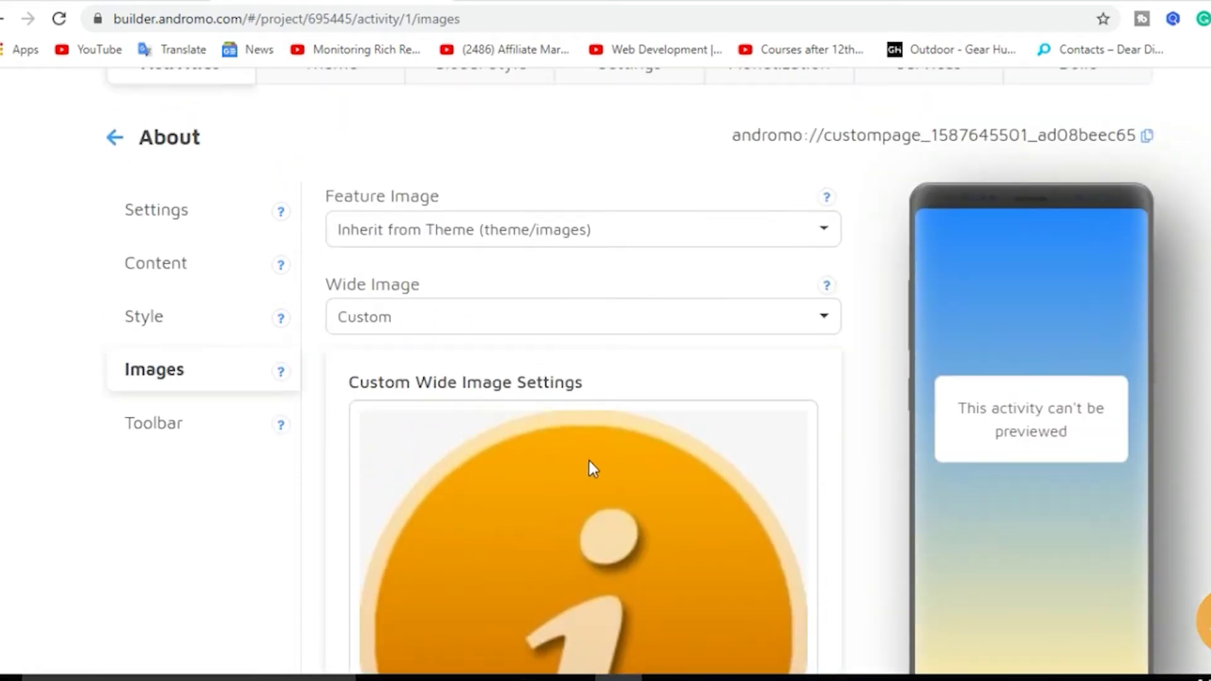
left_click(189, 426)
scroll(544, 463, "down", 2)
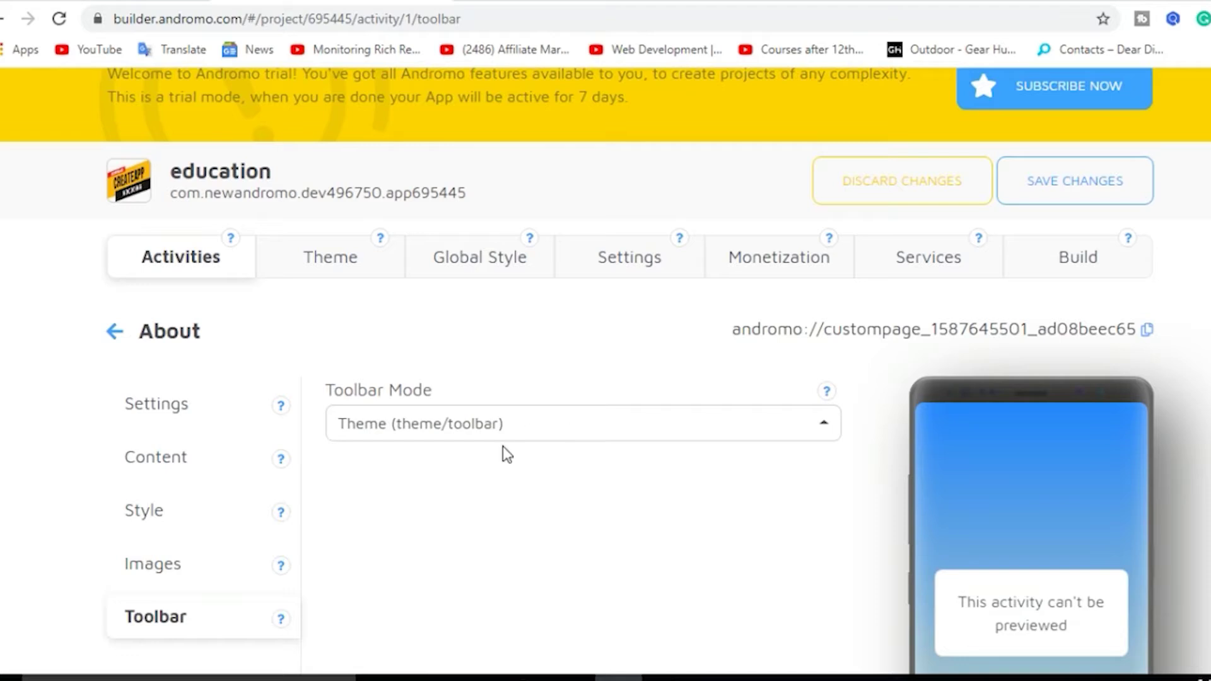
- Save the changes made to the About activity
scroll(516, 448, "up", 2)
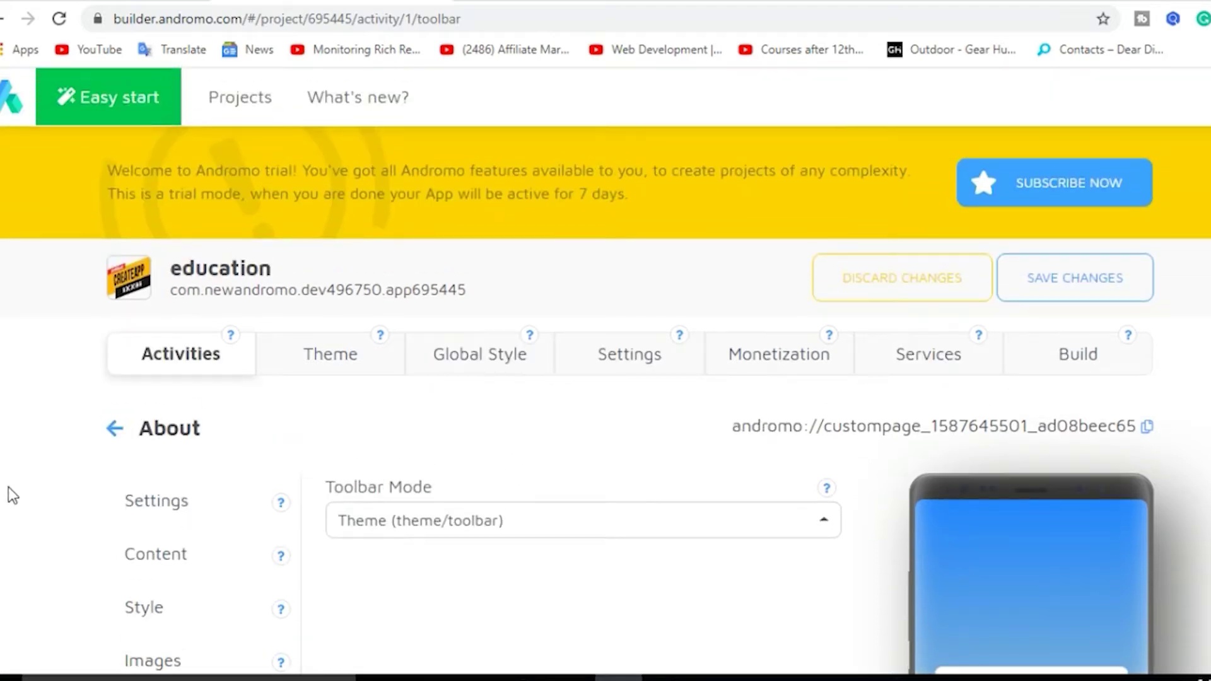
left_click(1080, 288)
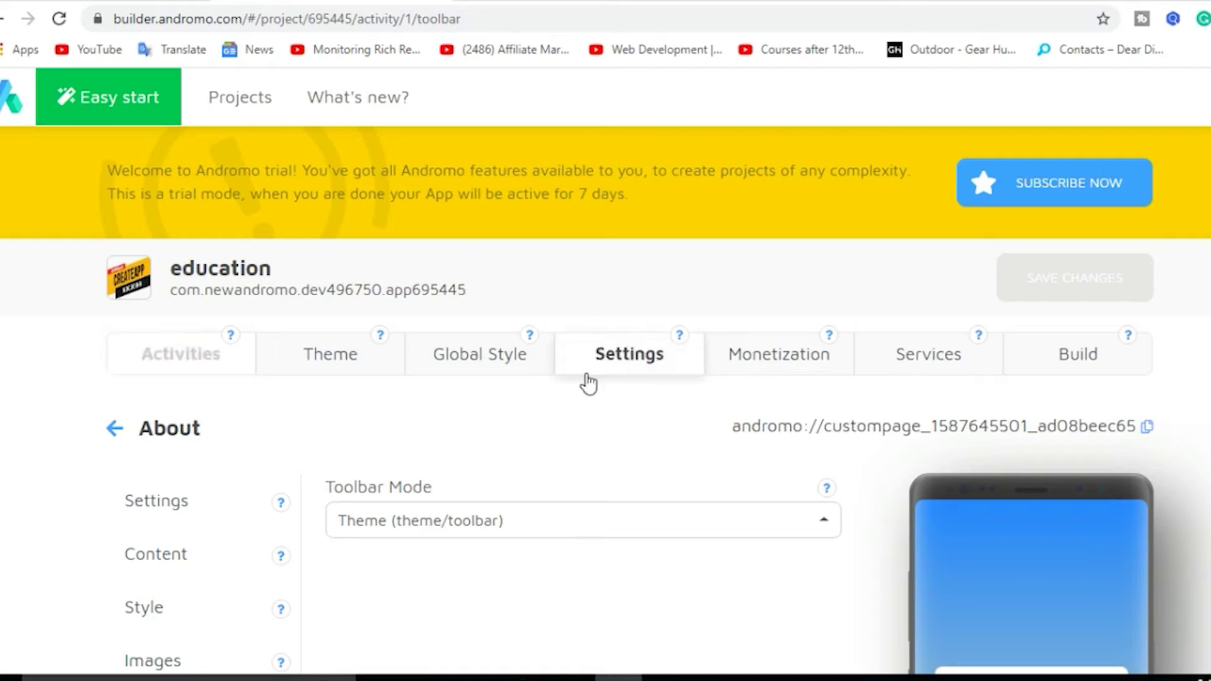
scroll(594, 423, "down", 1)
scroll(593, 423, "down", 2)
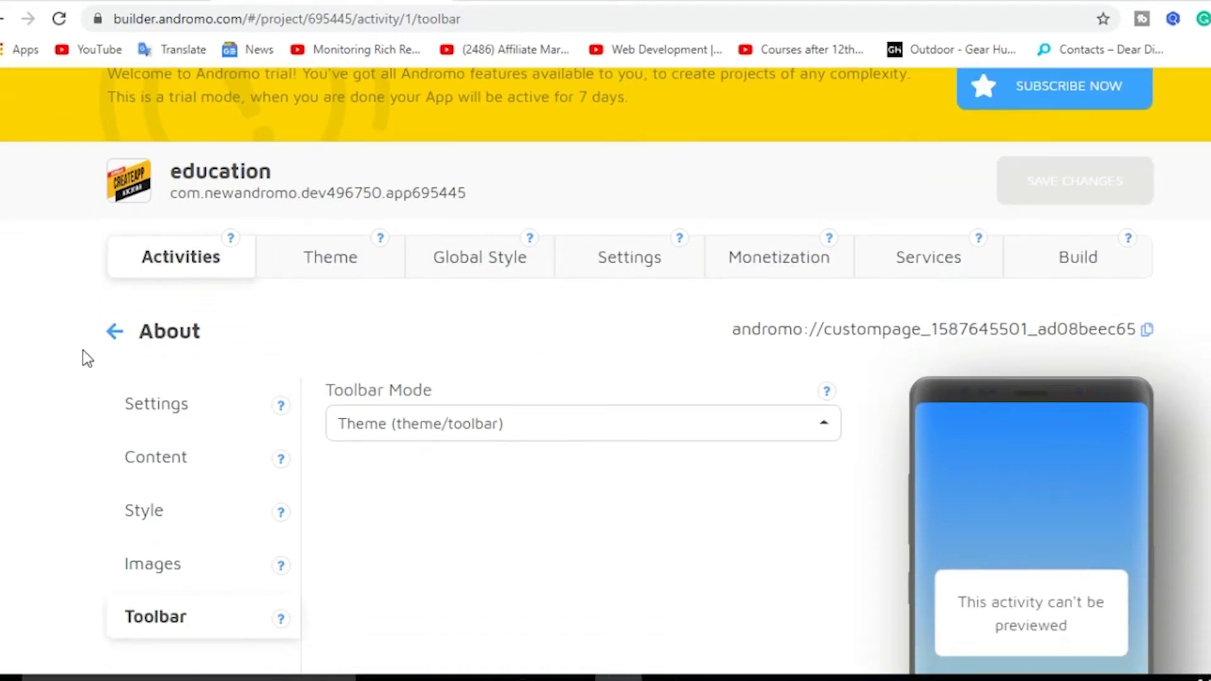
- Return to the activities list and inspect the app's navigation drawer in the phone preview
left_click(116, 332)
scroll(454, 447, "down", 5)
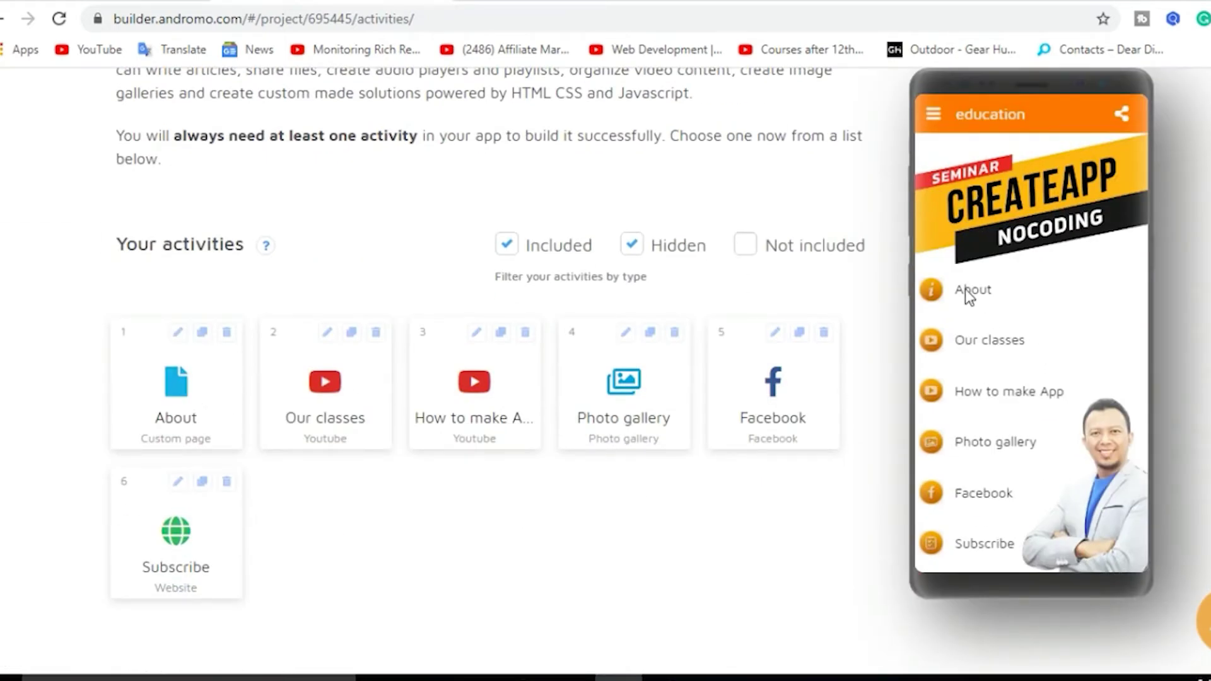
left_click(931, 114)
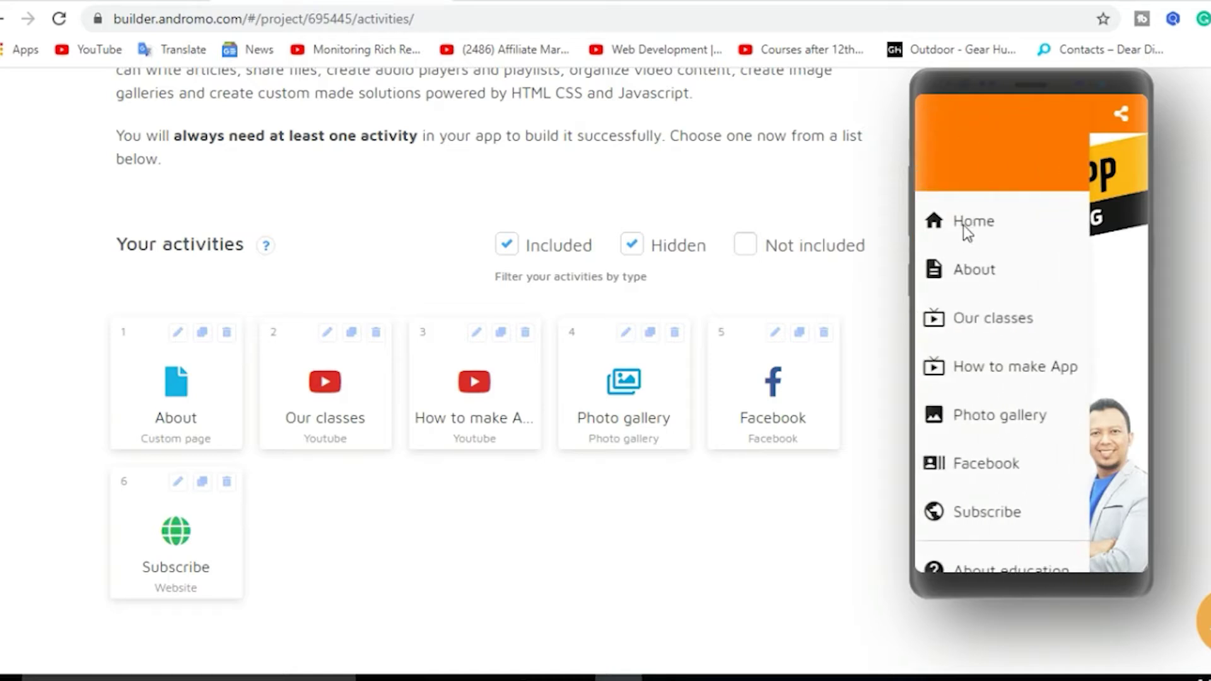
left_click(1100, 270)
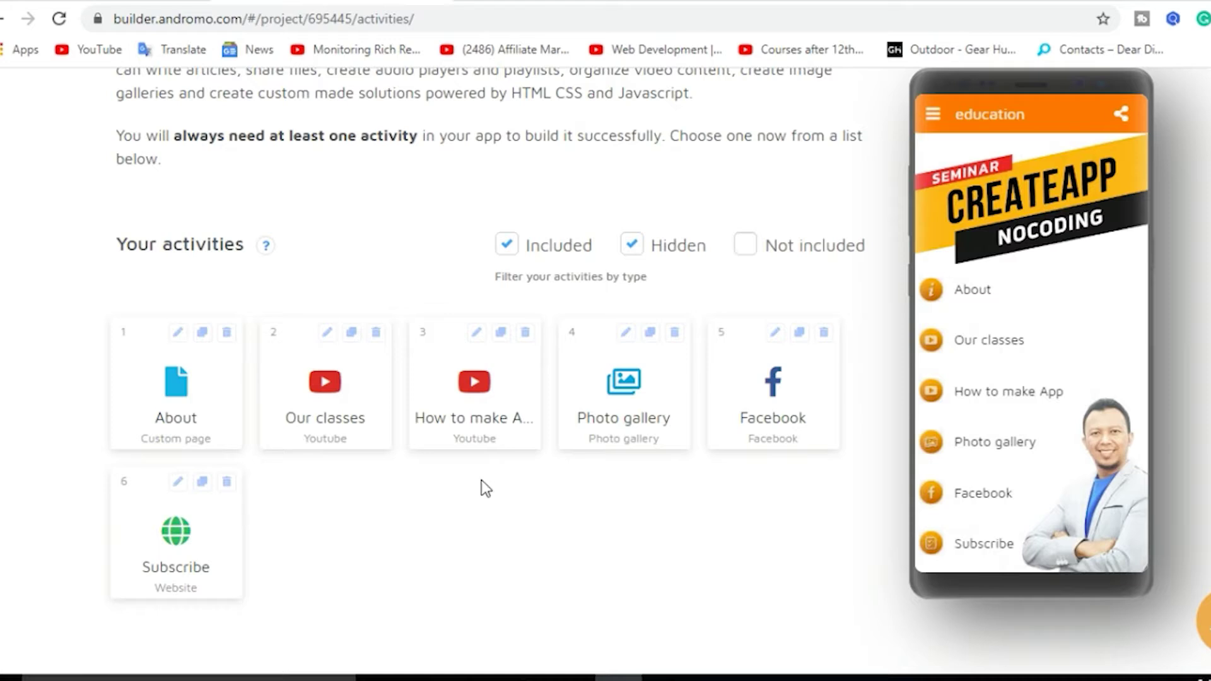
- Add a Website activity from the recommended available activities and review its name, subtitle and description settings
scroll(500, 503, "down", 3)
scroll(441, 478, "down", 3)
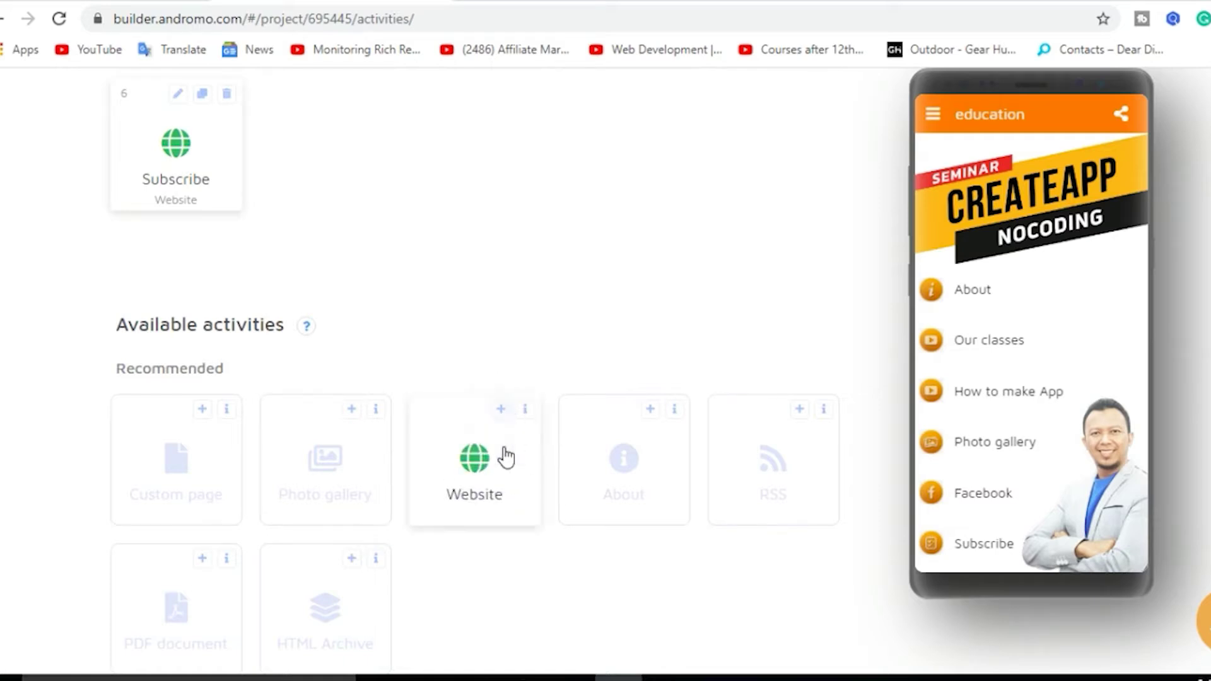
left_click(501, 411)
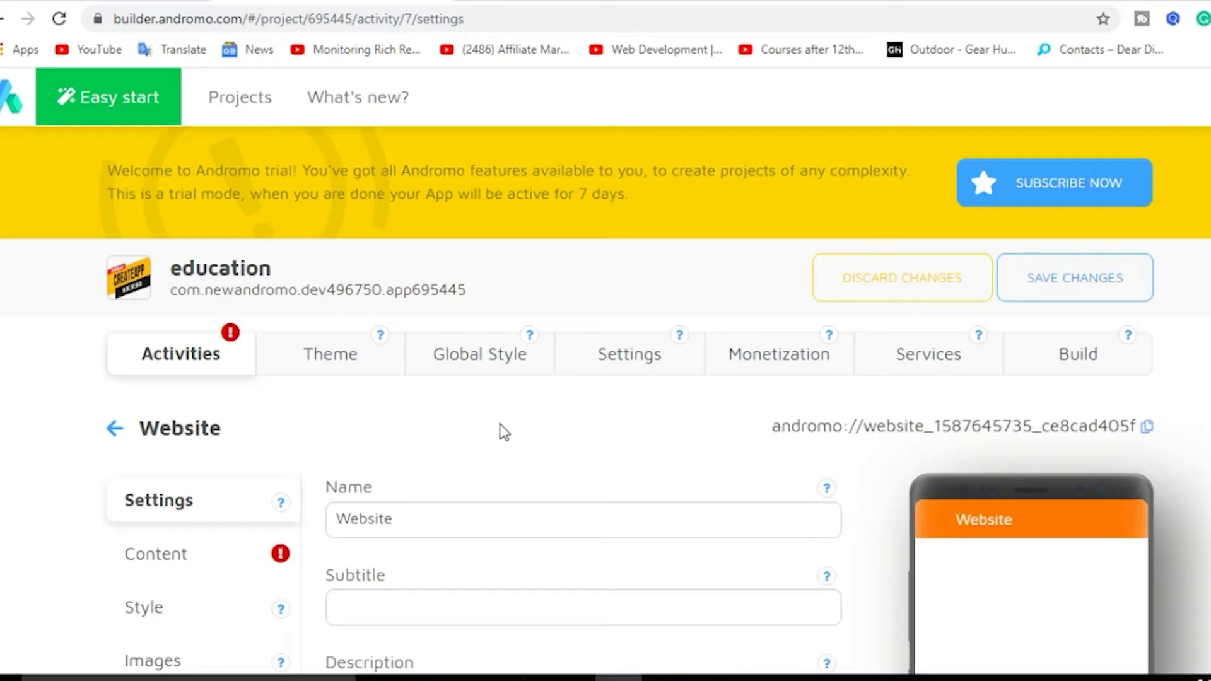
scroll(498, 426, "down", 3)
scroll(436, 416, "down", 1)
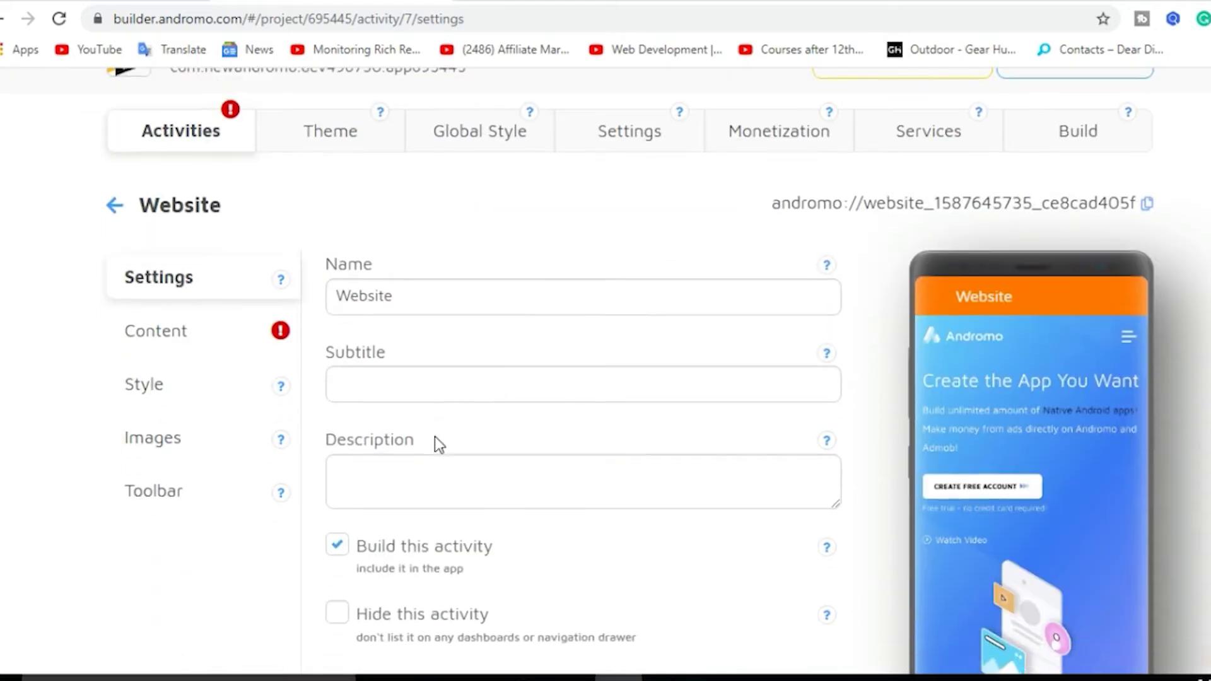
scroll(435, 442, "down", 3)
scroll(464, 325, "up", 2)
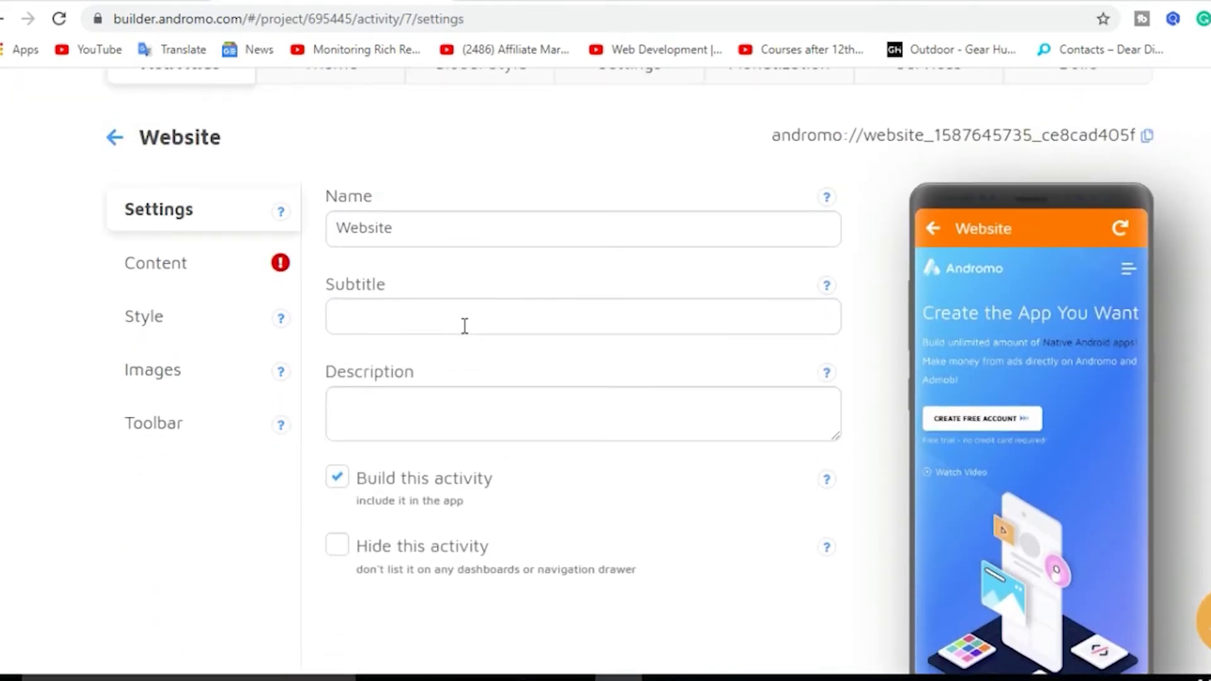
scroll(464, 326, "up", 2)
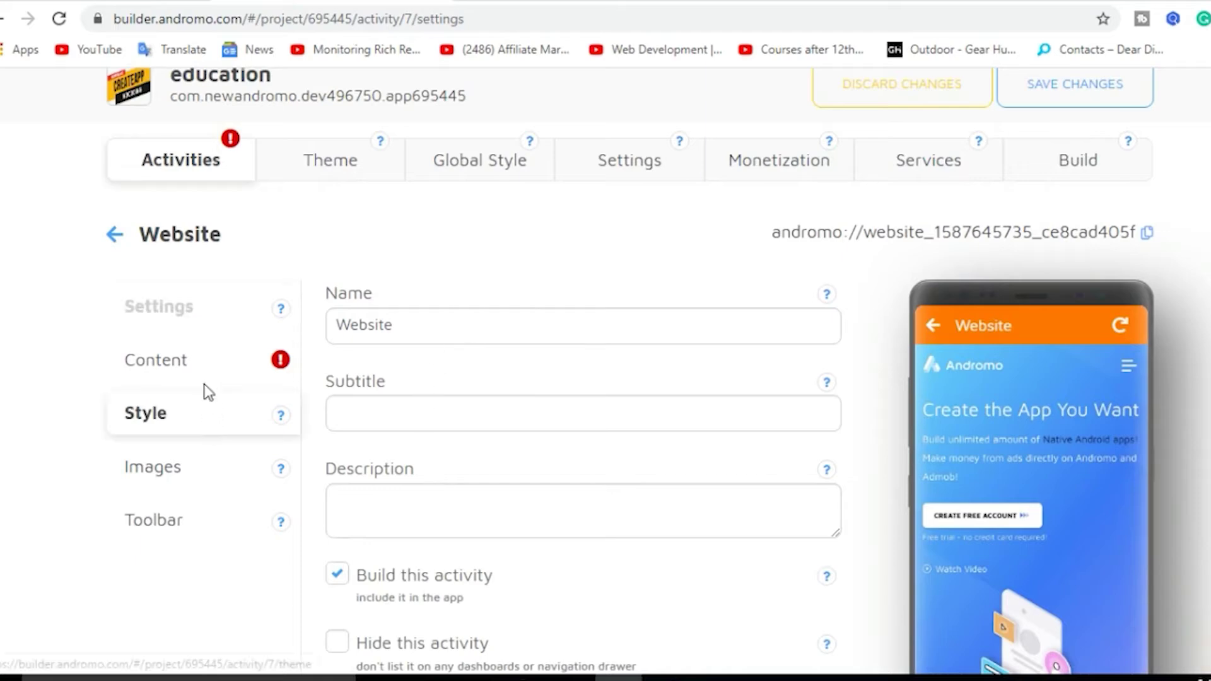
left_click(183, 360)
scroll(528, 463, "down", 1)
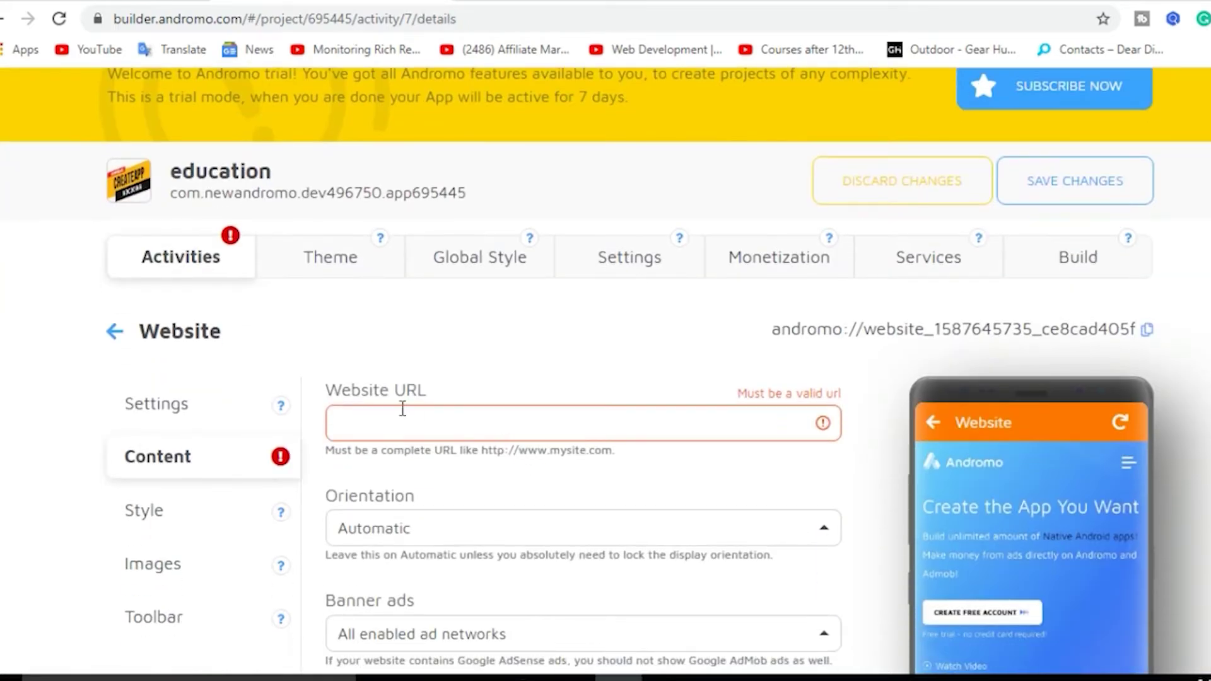
scroll(454, 416, "down", 3)
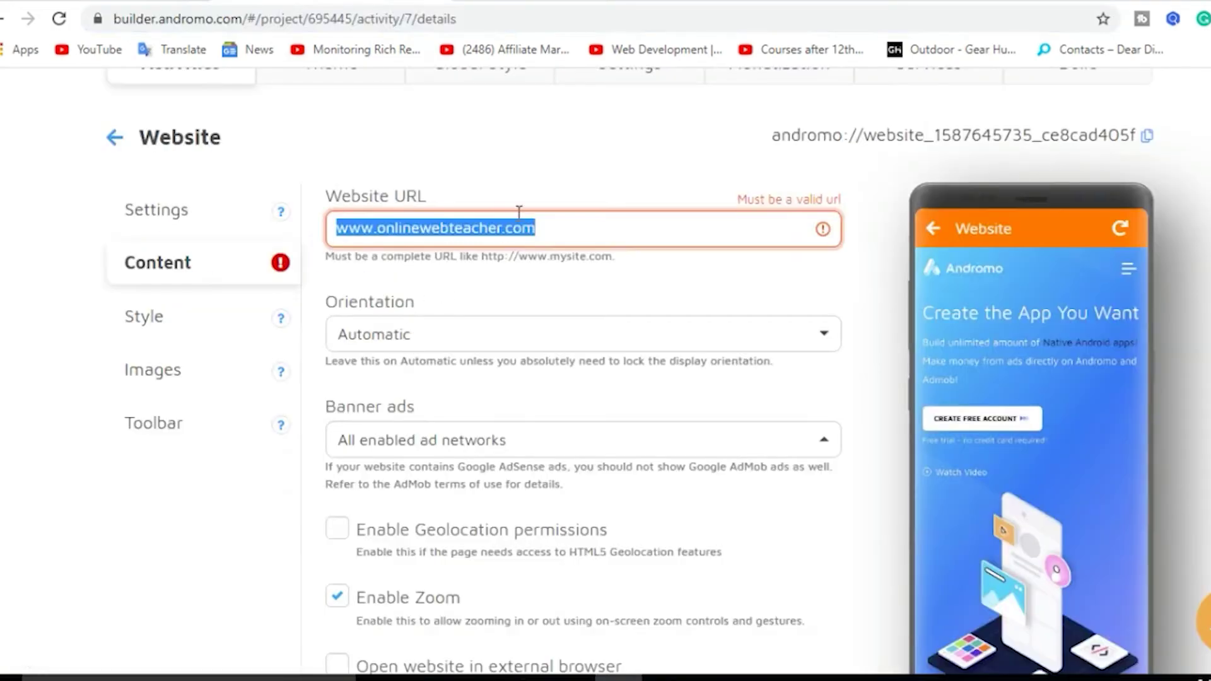
type("https://onlinewebteacher.com/")
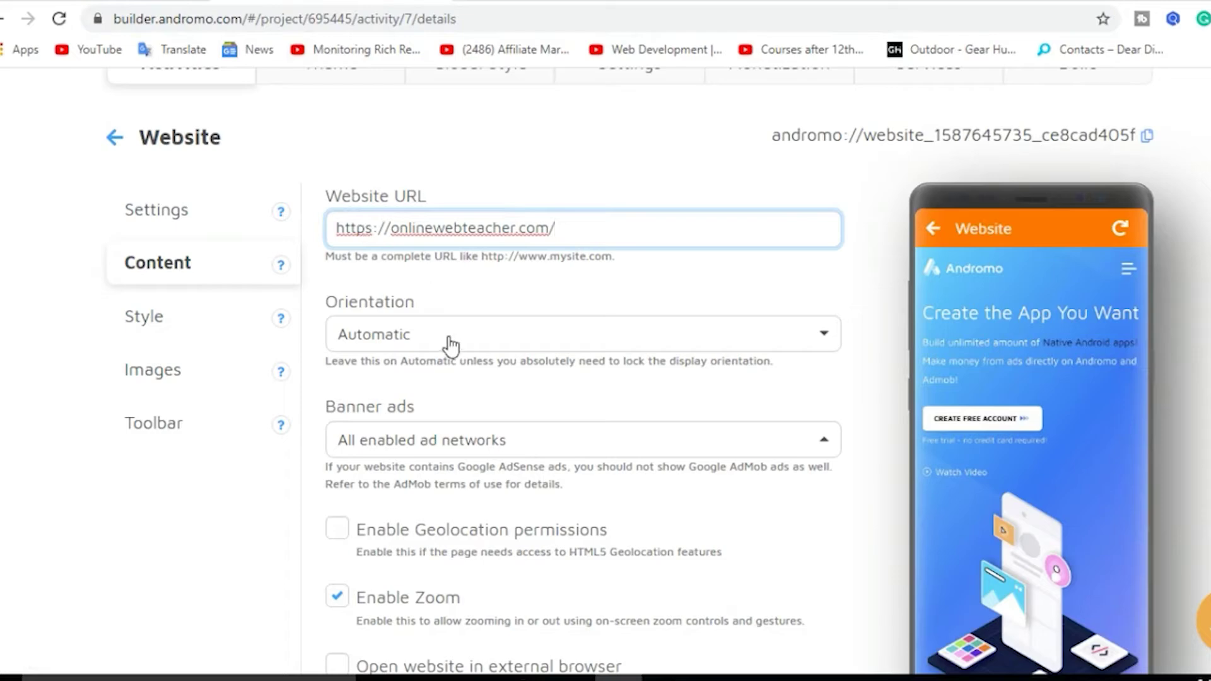
- Review the Website activity's remaining content options and save its changes
scroll(553, 466, "down", 3)
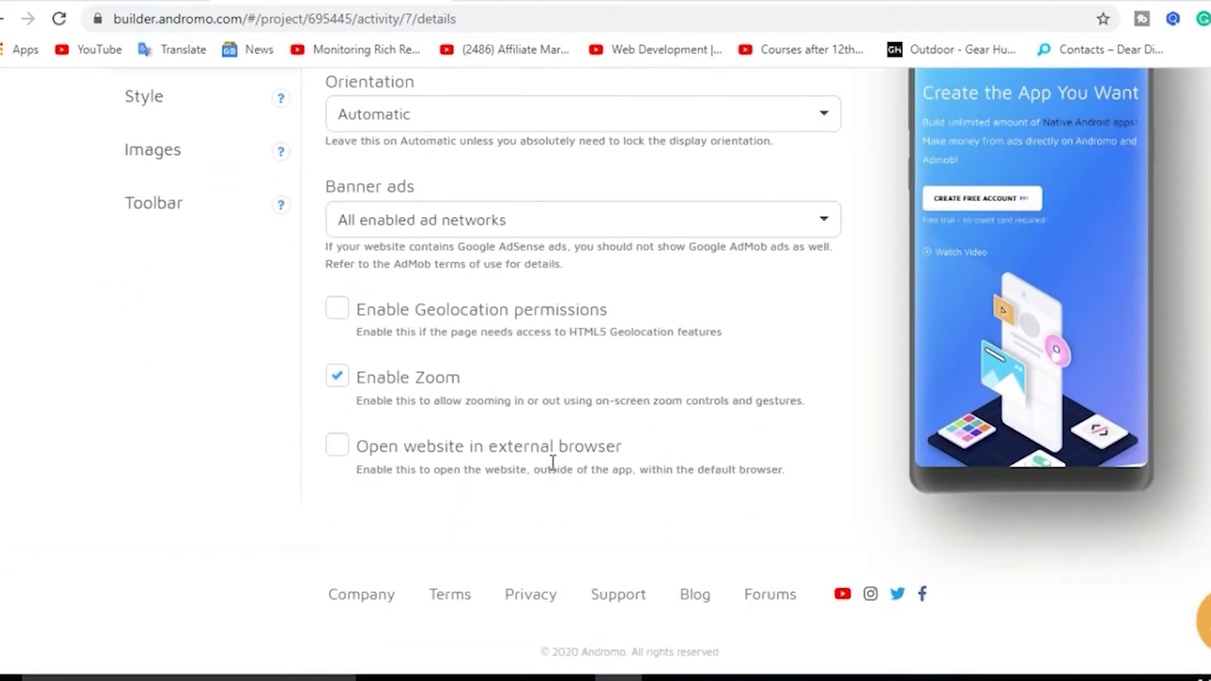
scroll(551, 462, "up", 8)
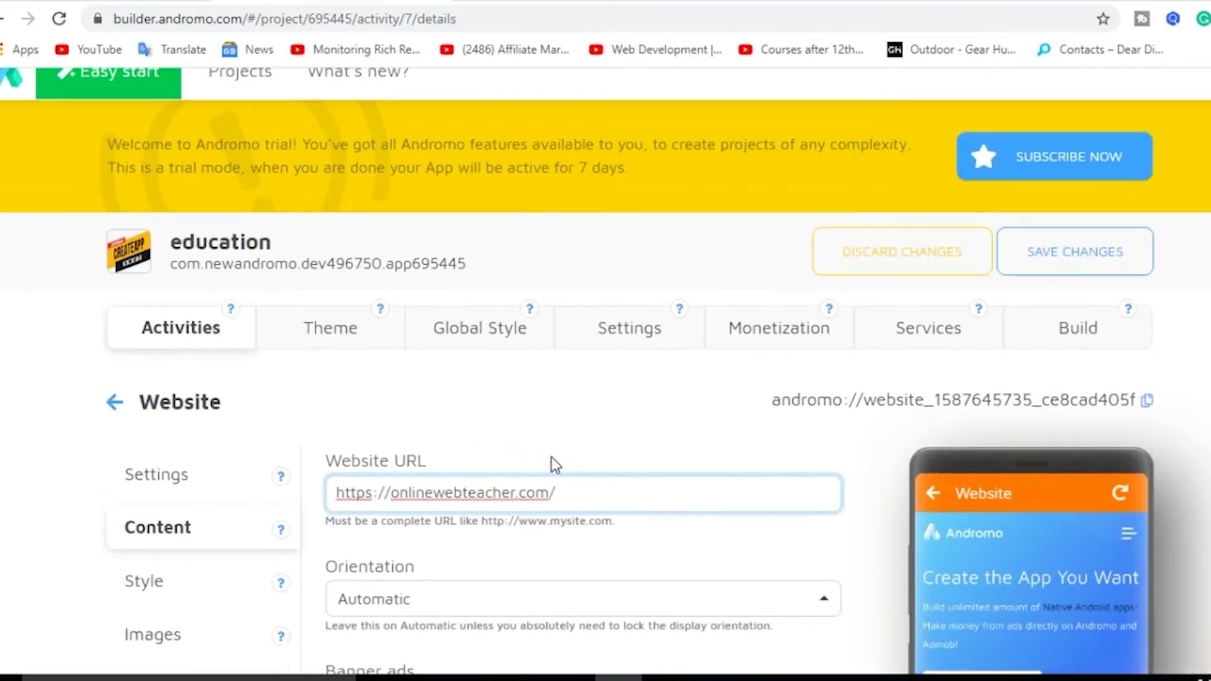
left_click(1099, 259)
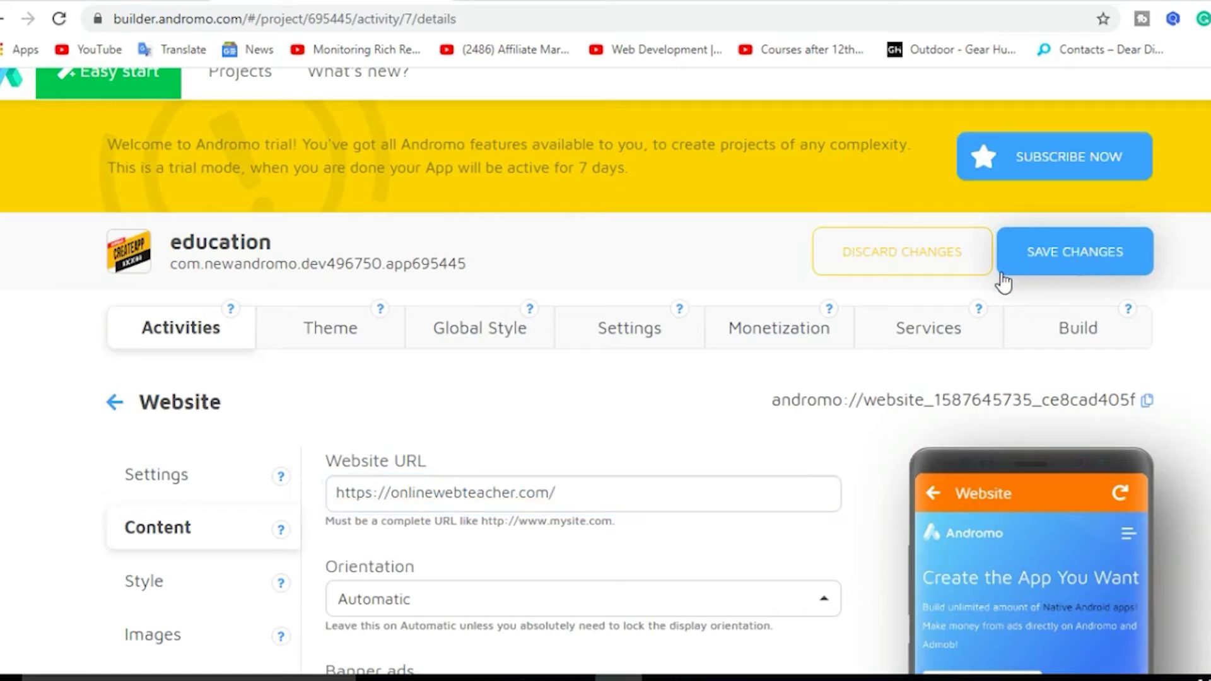
left_click(1080, 250)
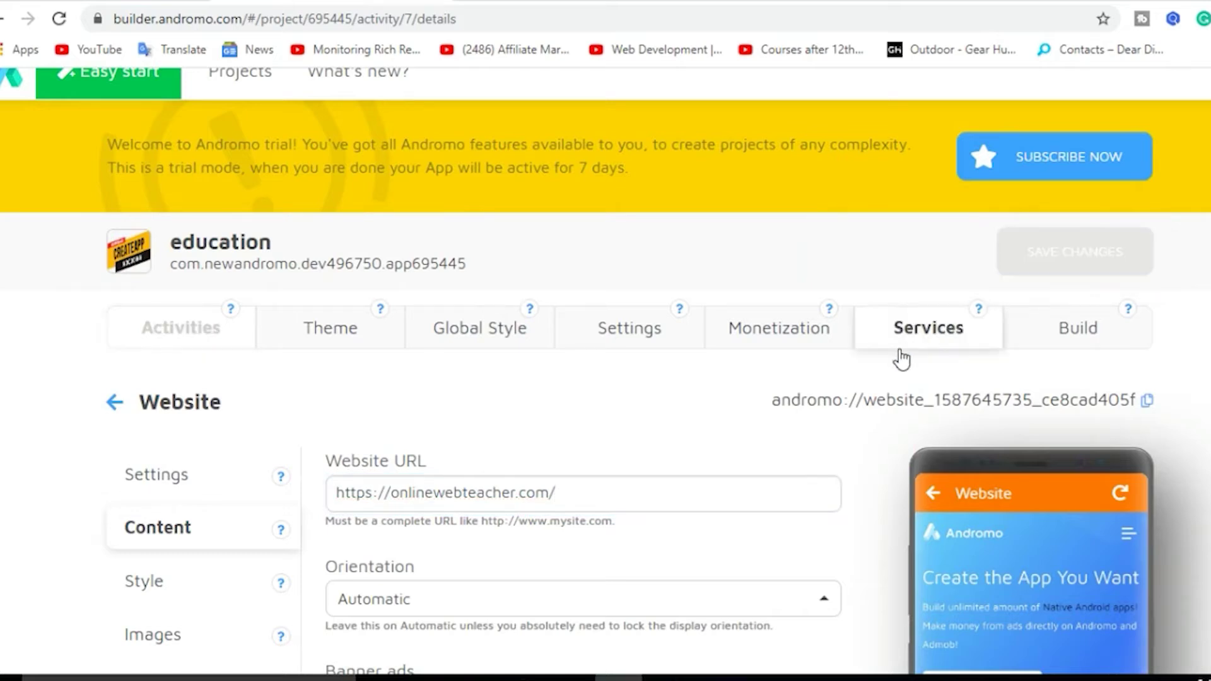
- Return to the activities list and delete the Subscribe activity
left_click(113, 403)
scroll(518, 554, "down", 6)
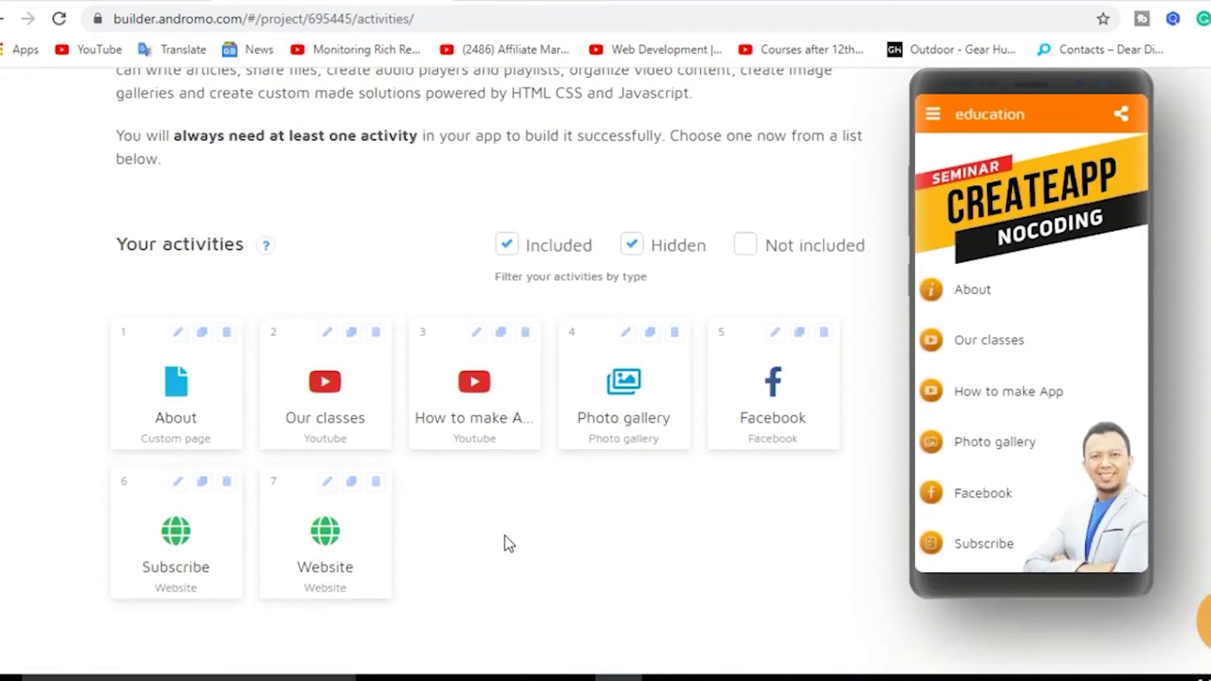
scroll(502, 540, "down", 2)
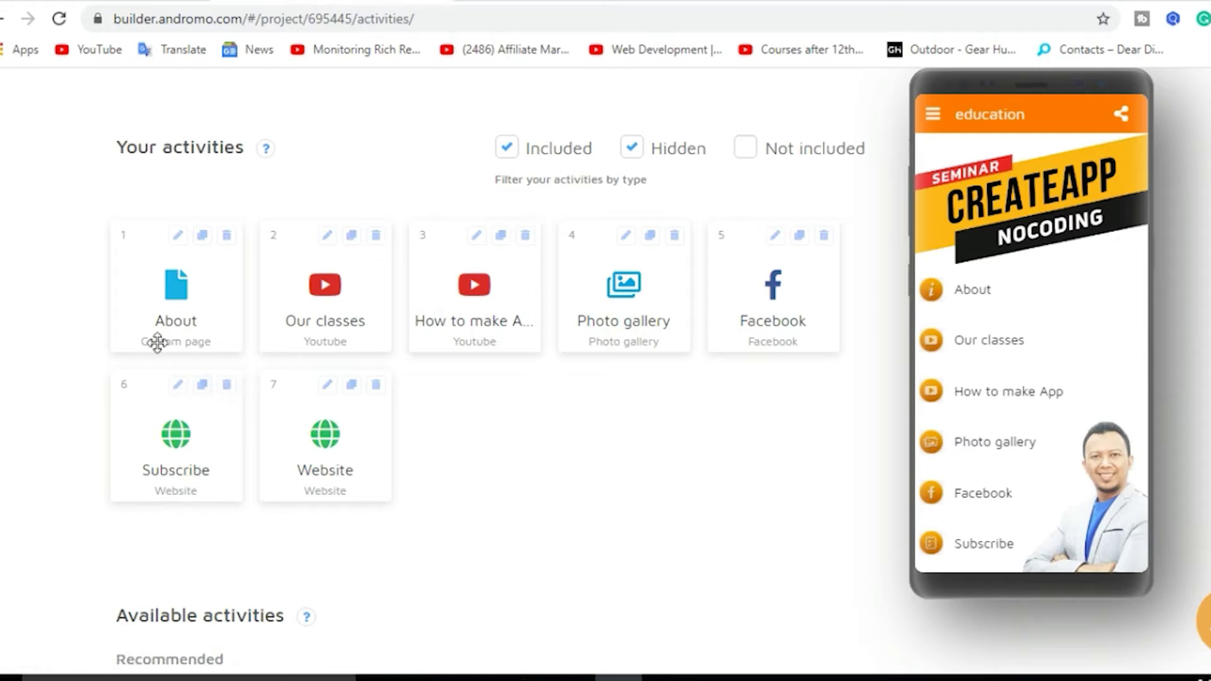
left_click(225, 388)
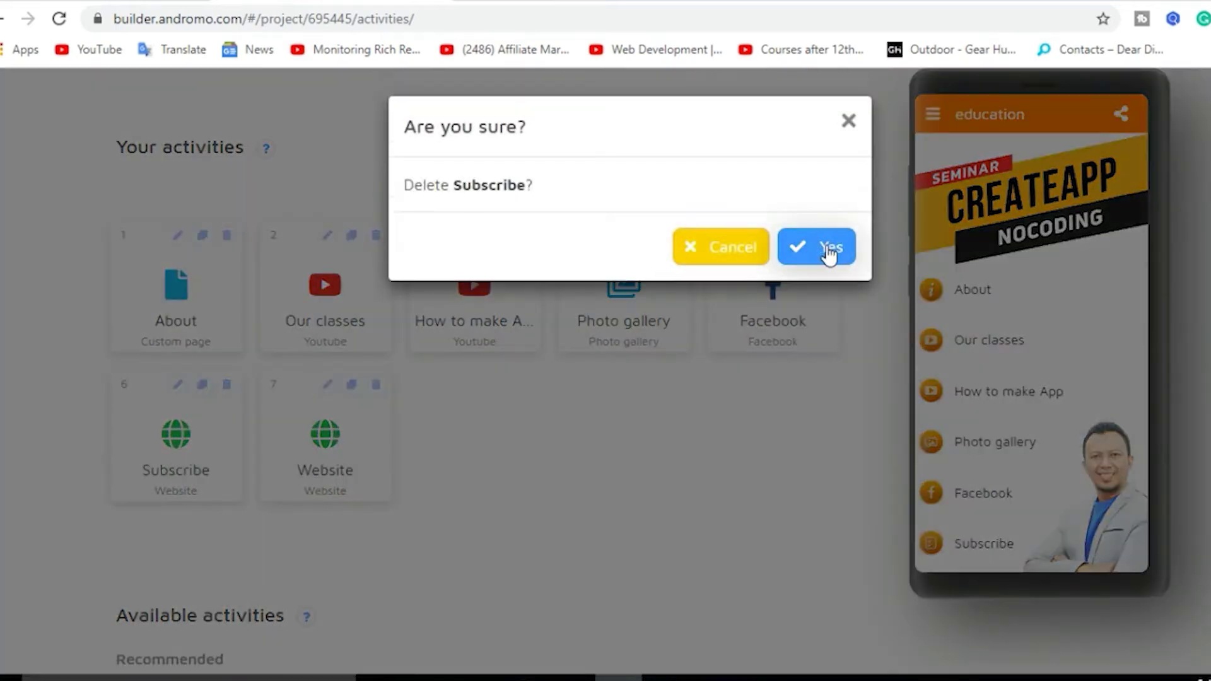
left_click(828, 254)
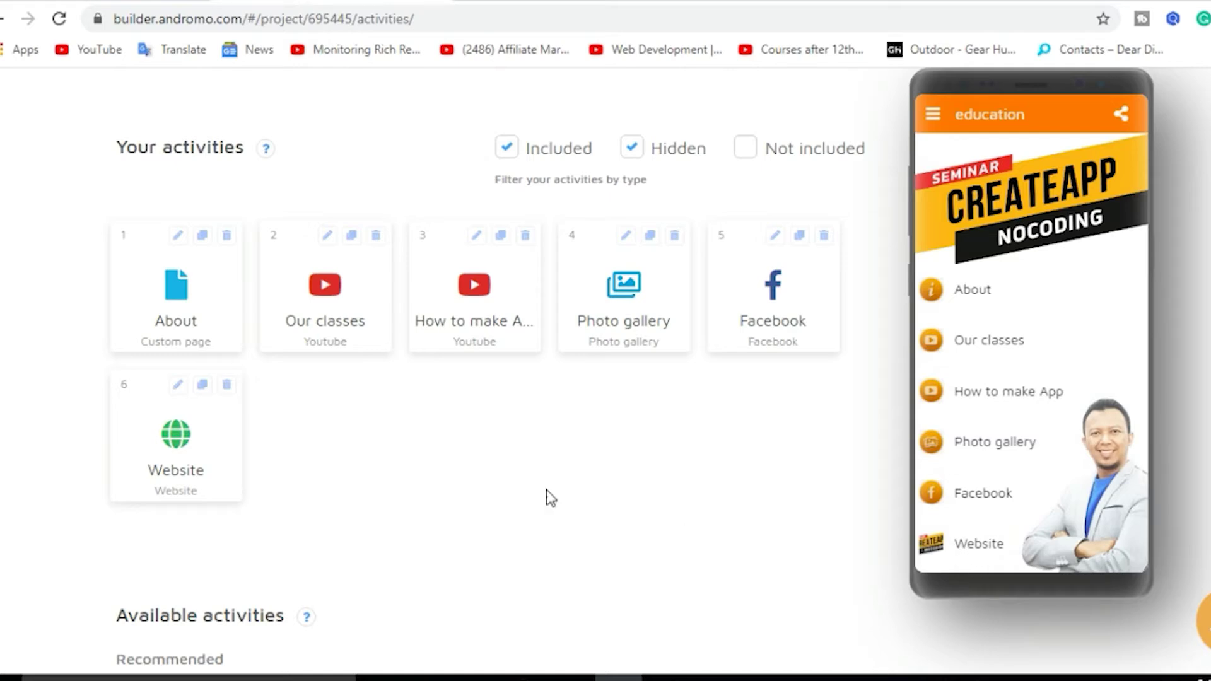
- Examine the available activity types in the Recommended, Contact, Engagement and Sounds groups
scroll(331, 491, "down", 10)
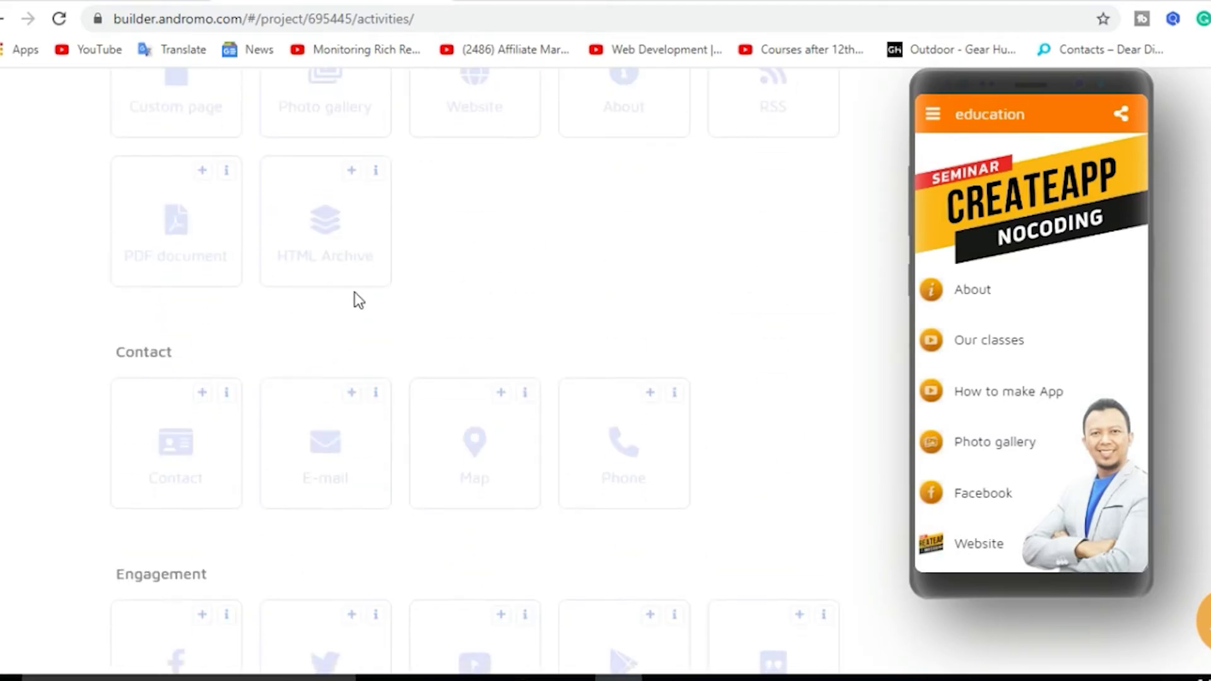
scroll(372, 370, "down", 2)
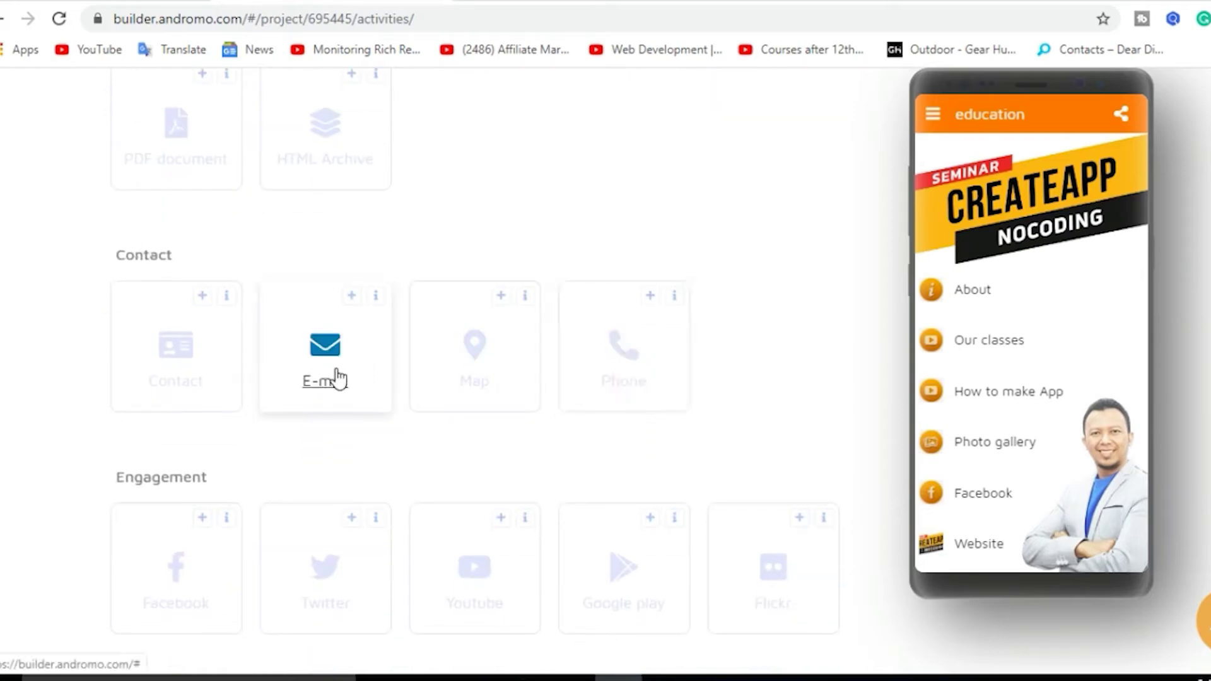
scroll(240, 360, "down", 3)
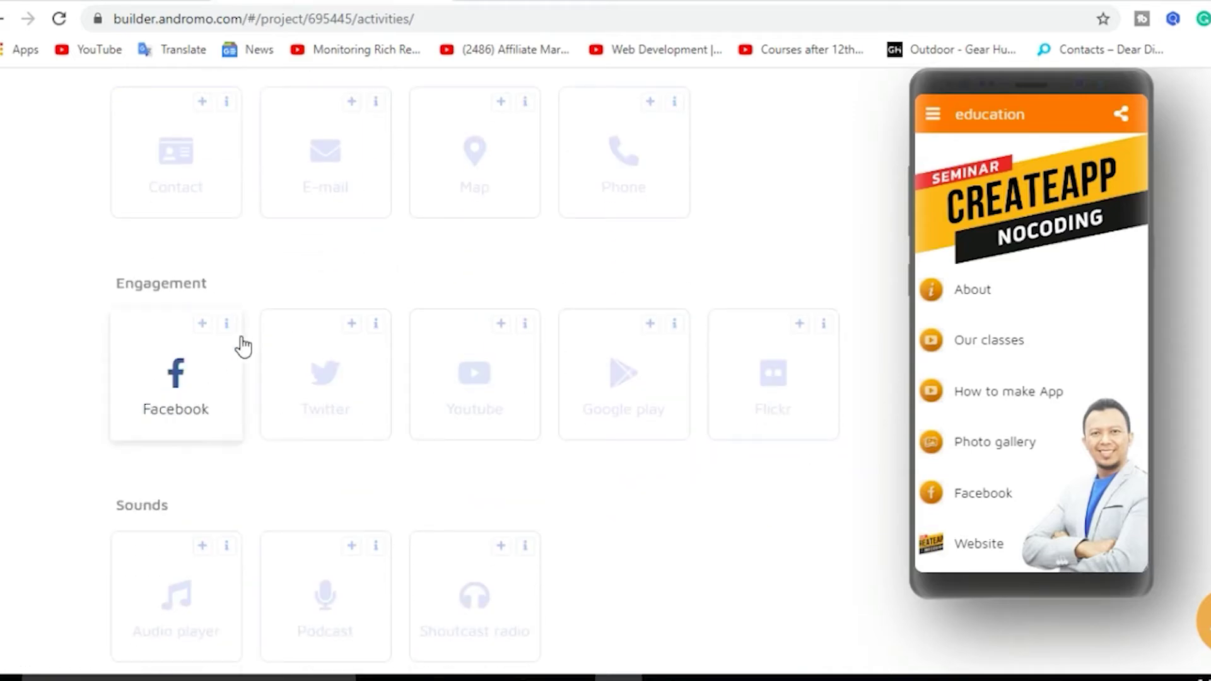
scroll(265, 337, "up", 8)
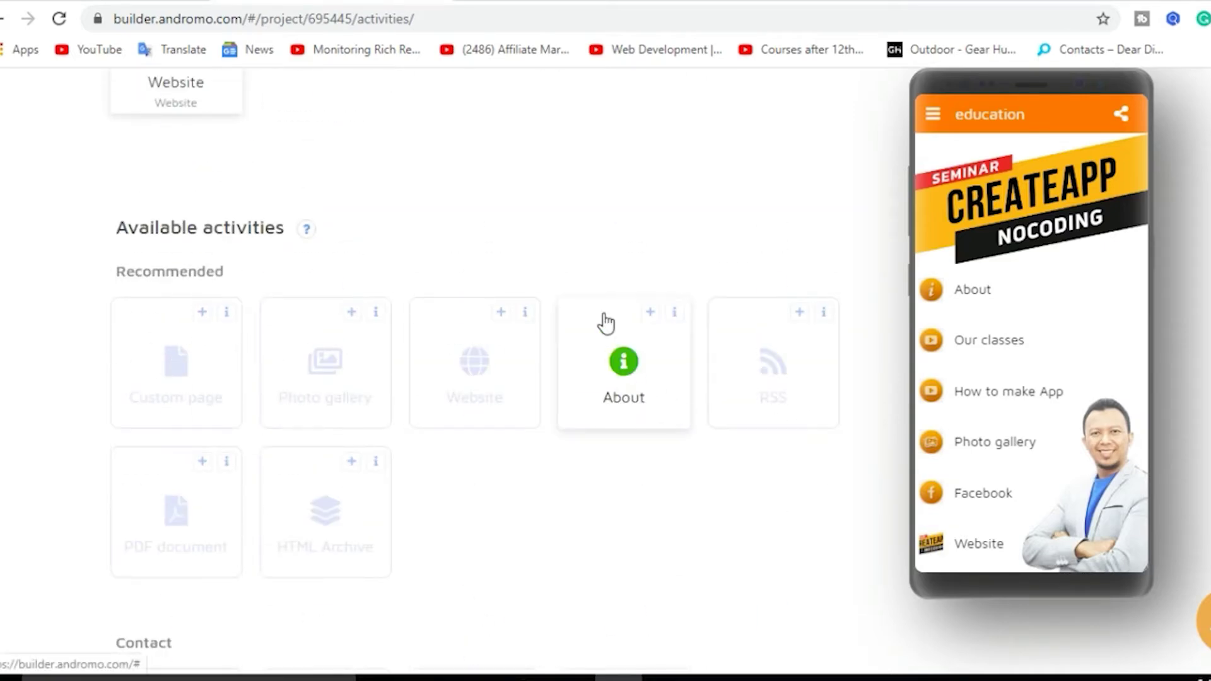
scroll(630, 313, "up", 6)
scroll(729, 346, "down", 15)
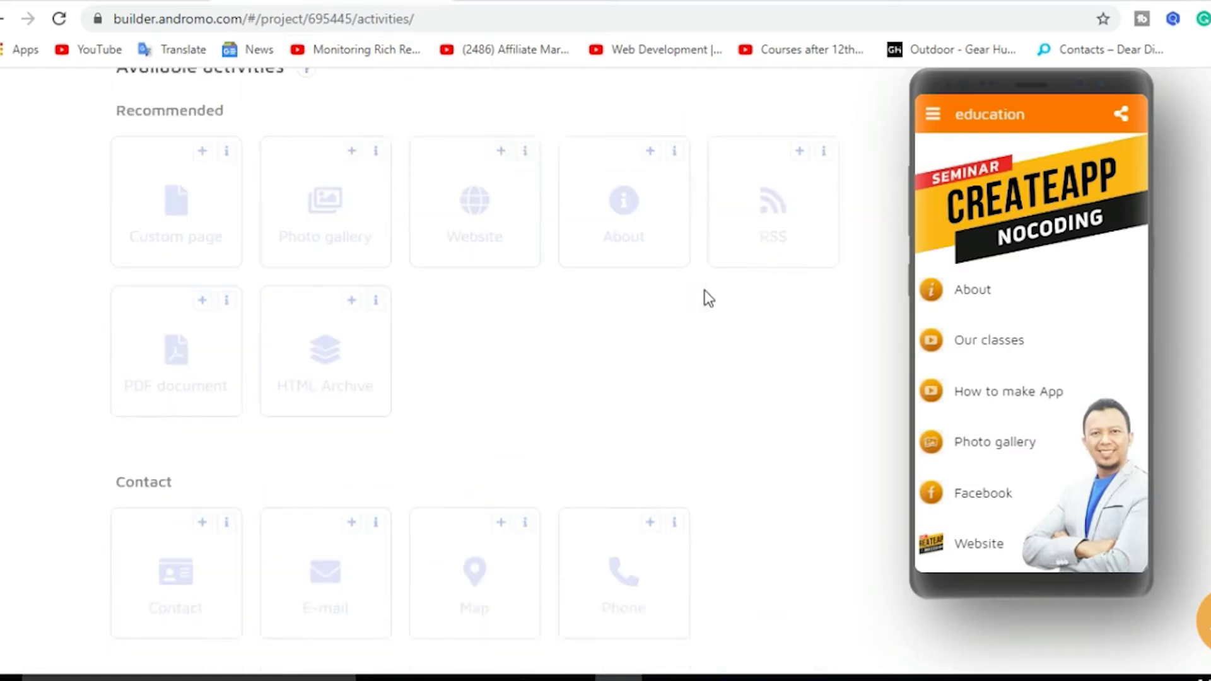
scroll(441, 466, "down", 3)
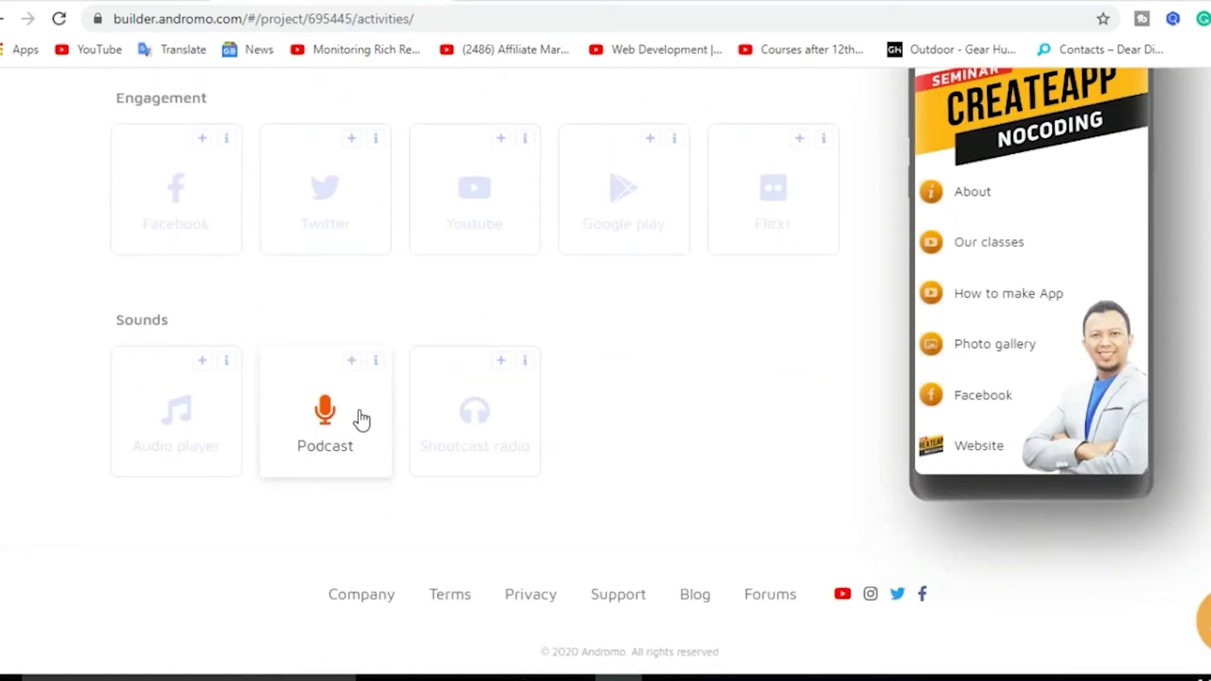
scroll(281, 387, "up", 15)
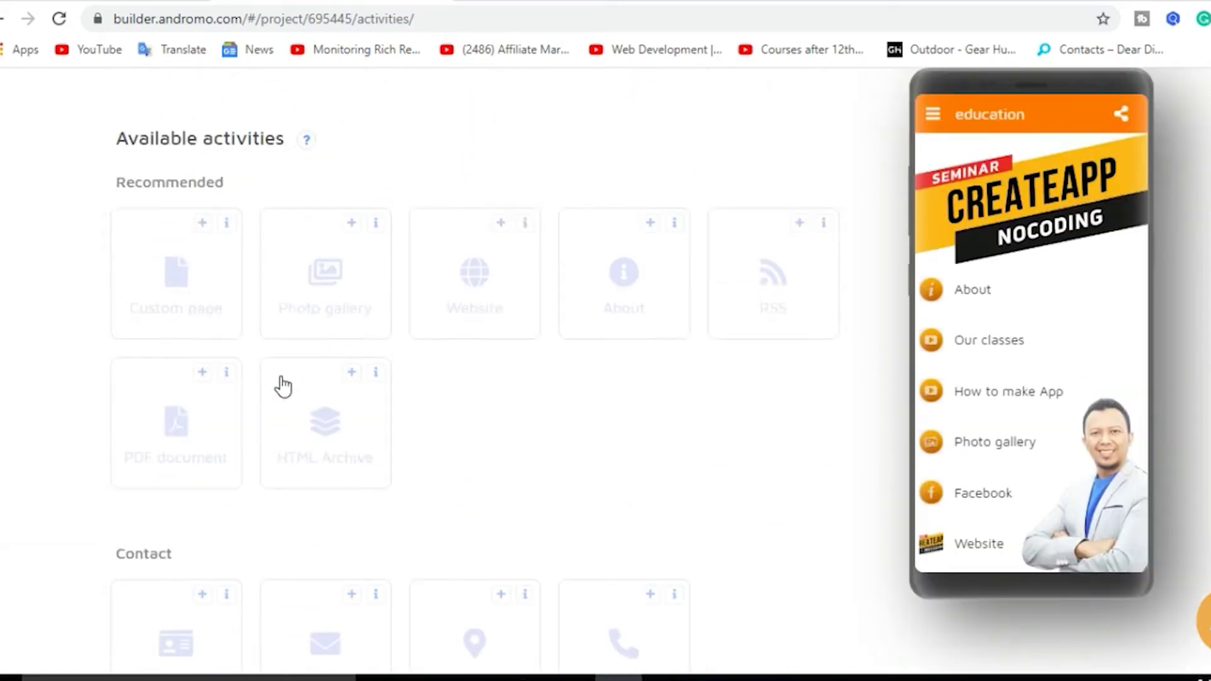
- Save the changes made to the project's activities list
scroll(282, 385, "up", 8)
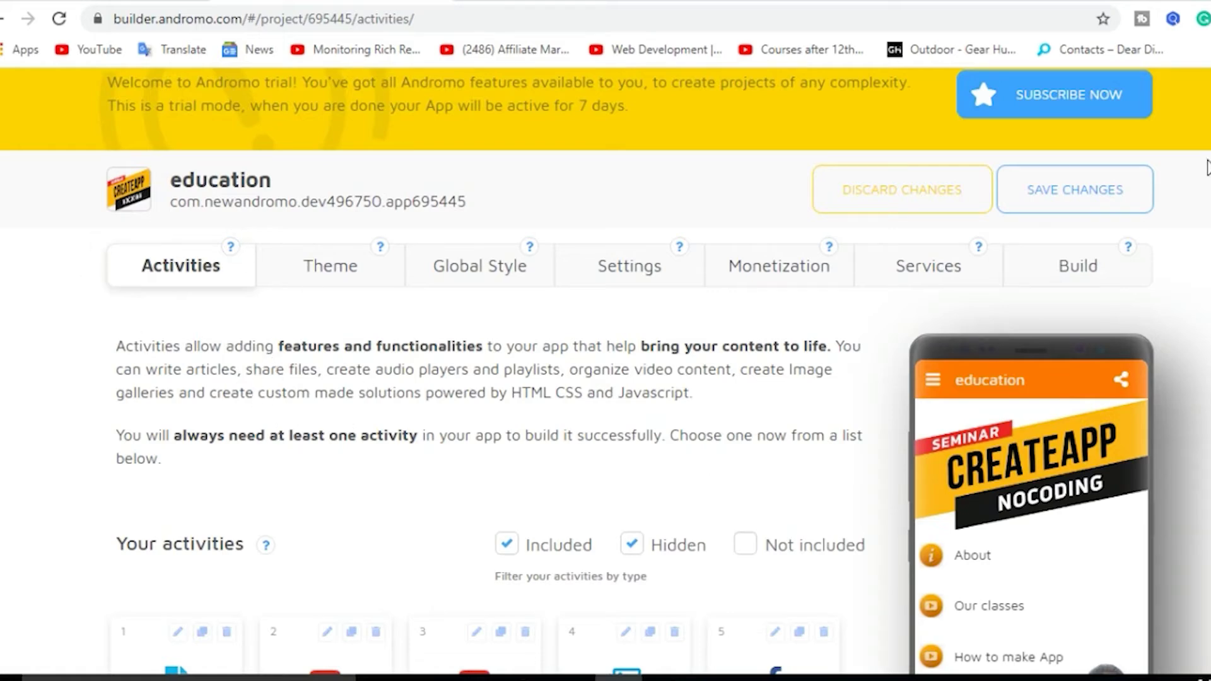
left_click(1039, 204)
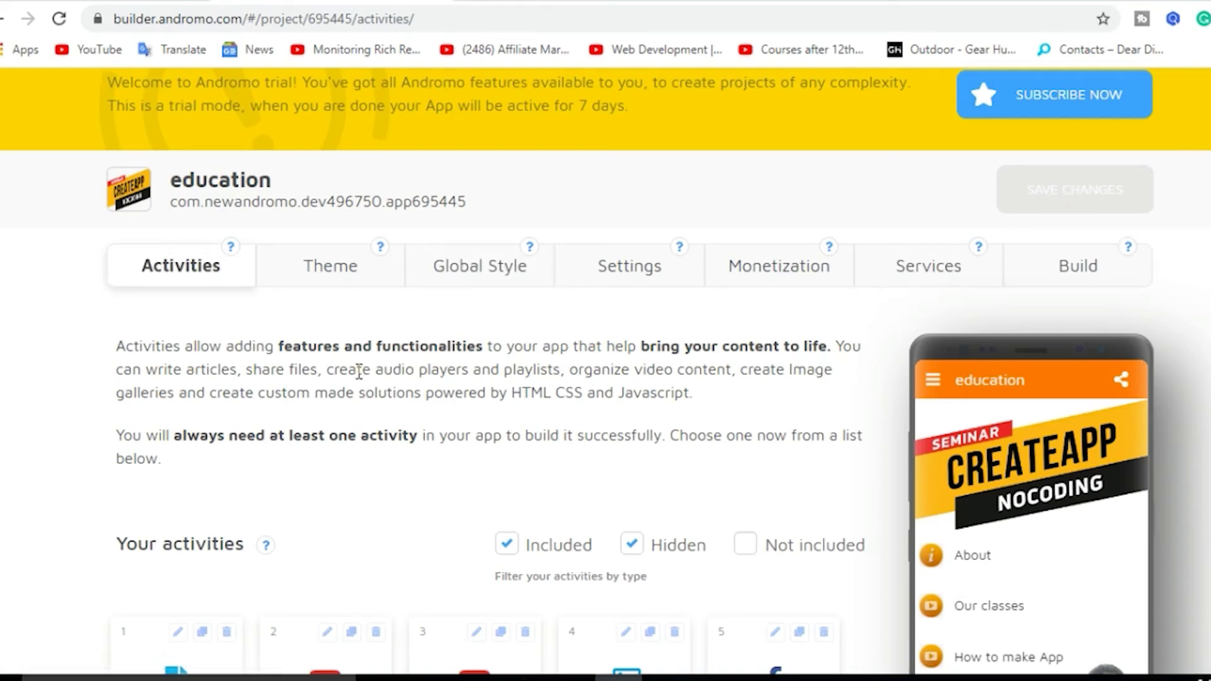
- Review the project's activities list and compare it with the app preview
scroll(508, 448, "down", 3)
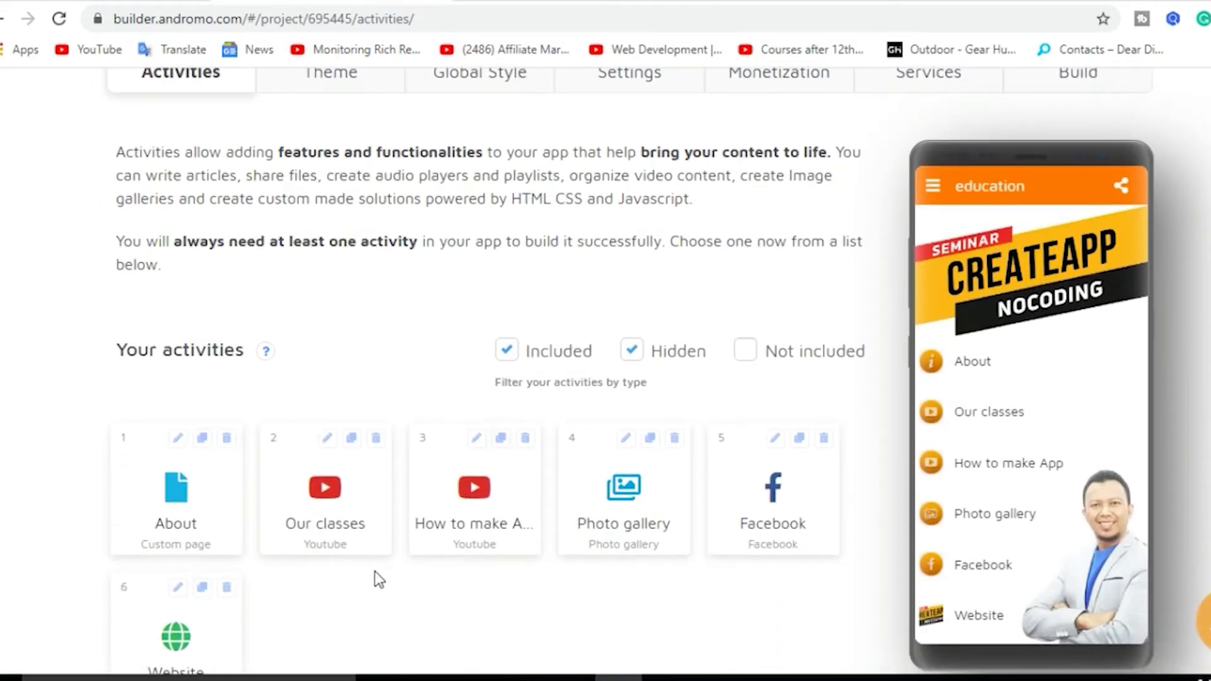
scroll(374, 570, "down", 6)
scroll(377, 419, "up", 5)
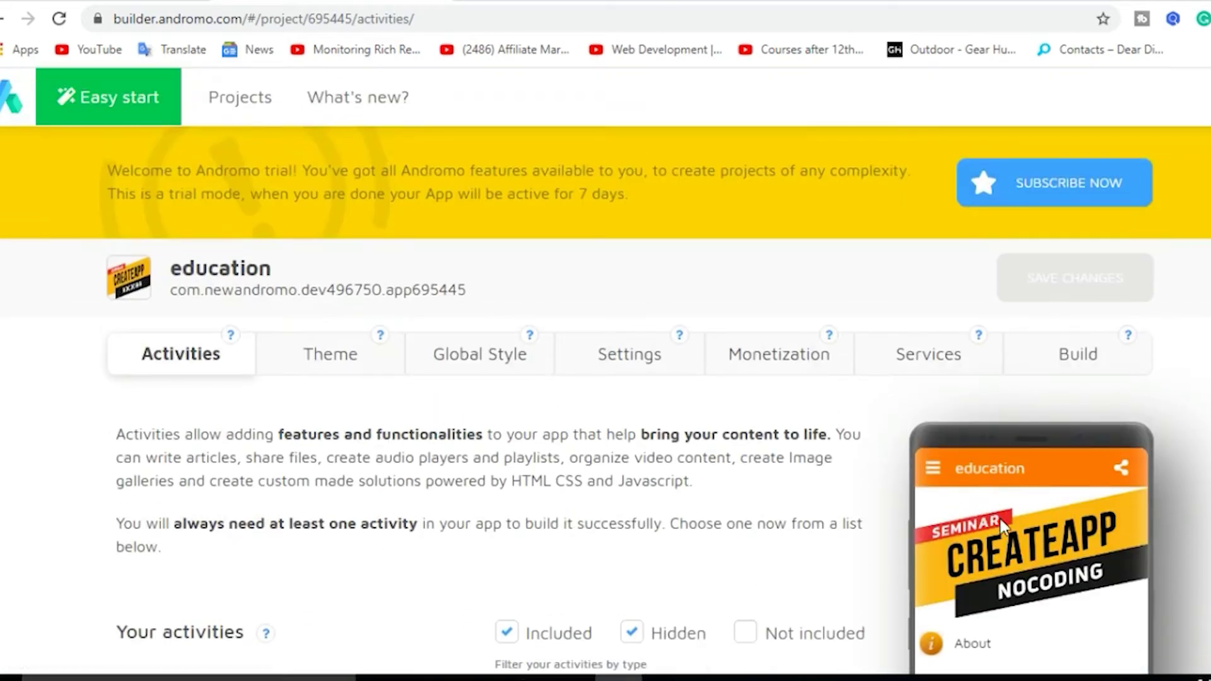
scroll(999, 485, "down", 5)
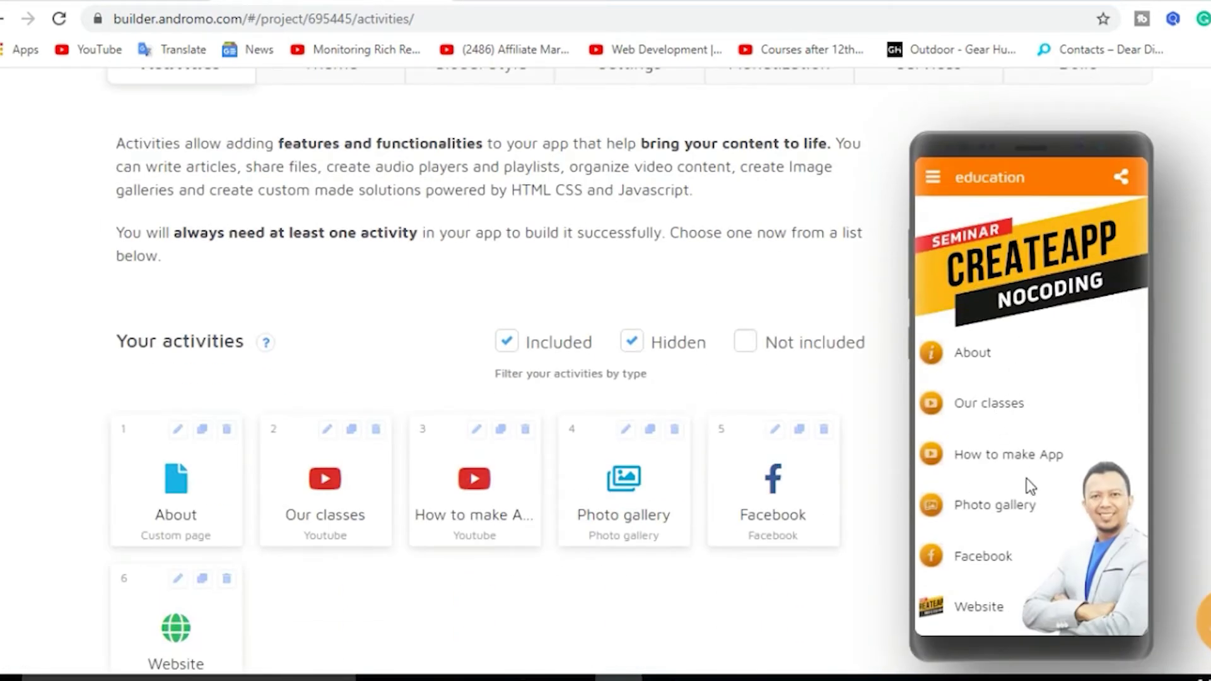
scroll(669, 509, "up", 5)
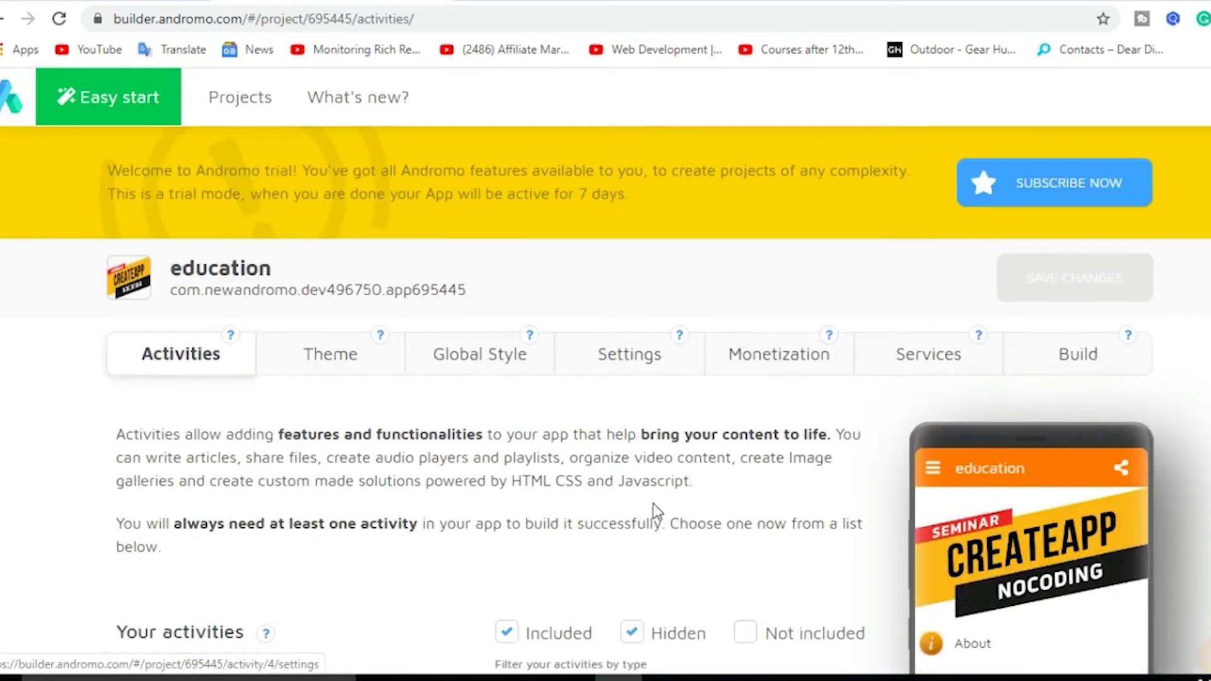
- Review the theme's startup and navigation settings, opening the navigation drawer in the app preview
left_click(317, 355)
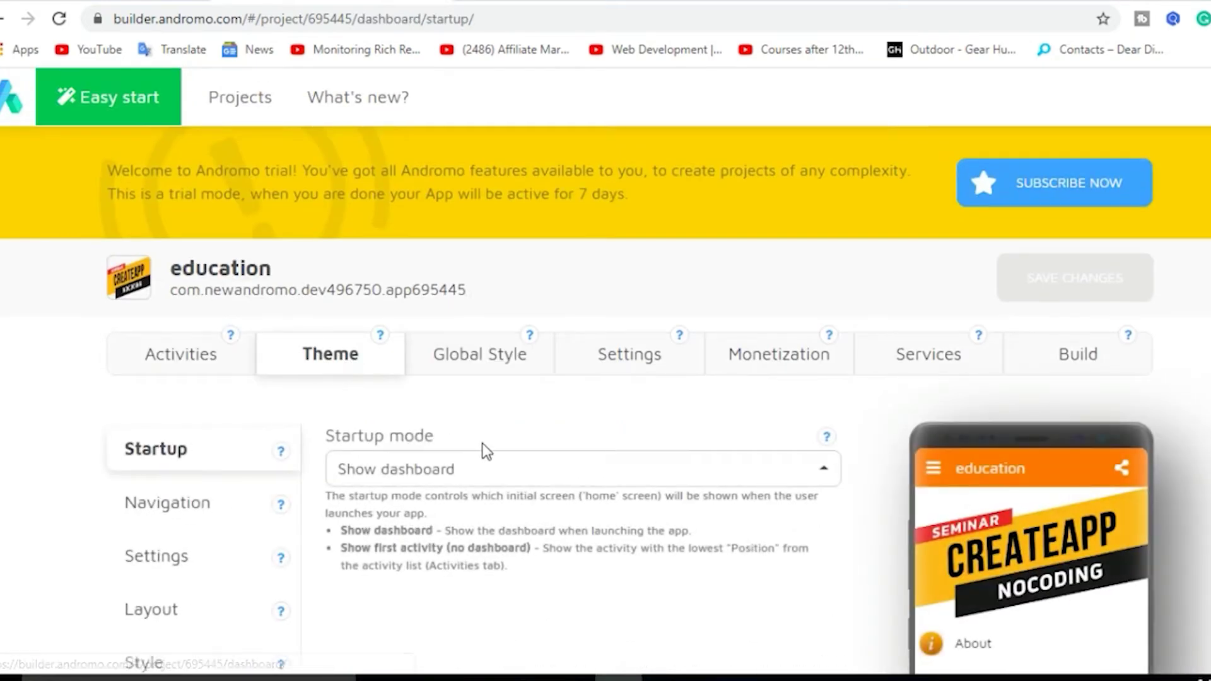
scroll(482, 442, "down", 5)
left_click(187, 212)
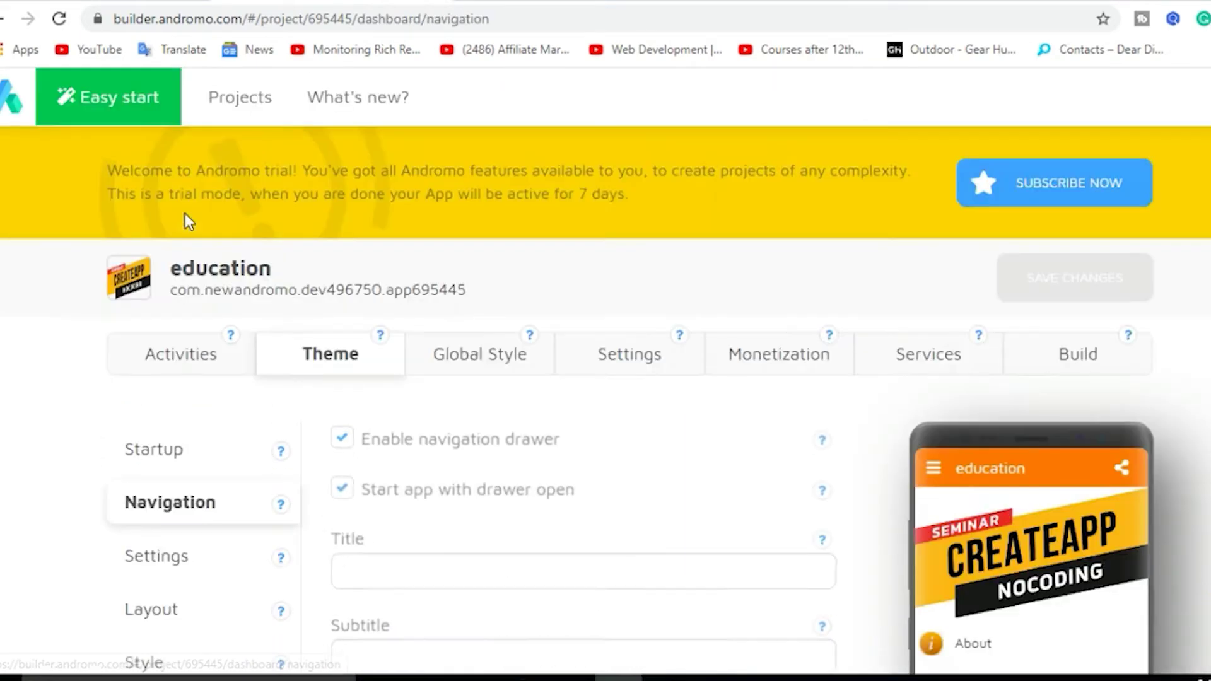
scroll(184, 214, "down", 5)
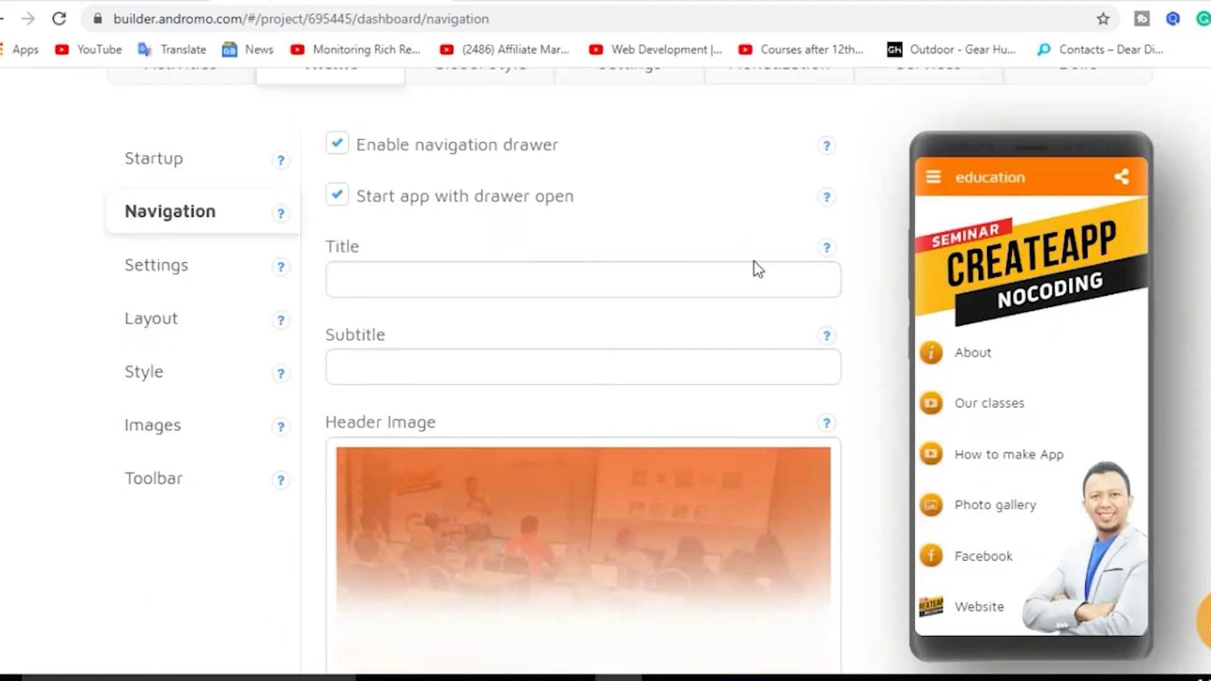
left_click(939, 182)
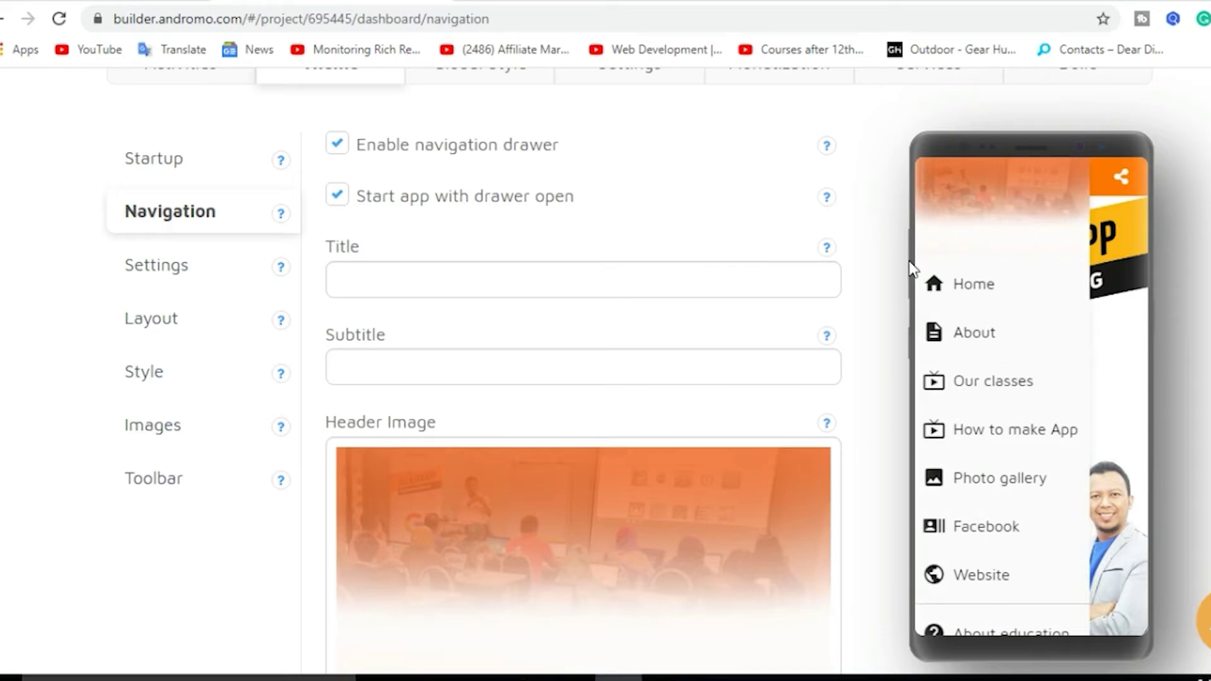
scroll(807, 372, "down", 4)
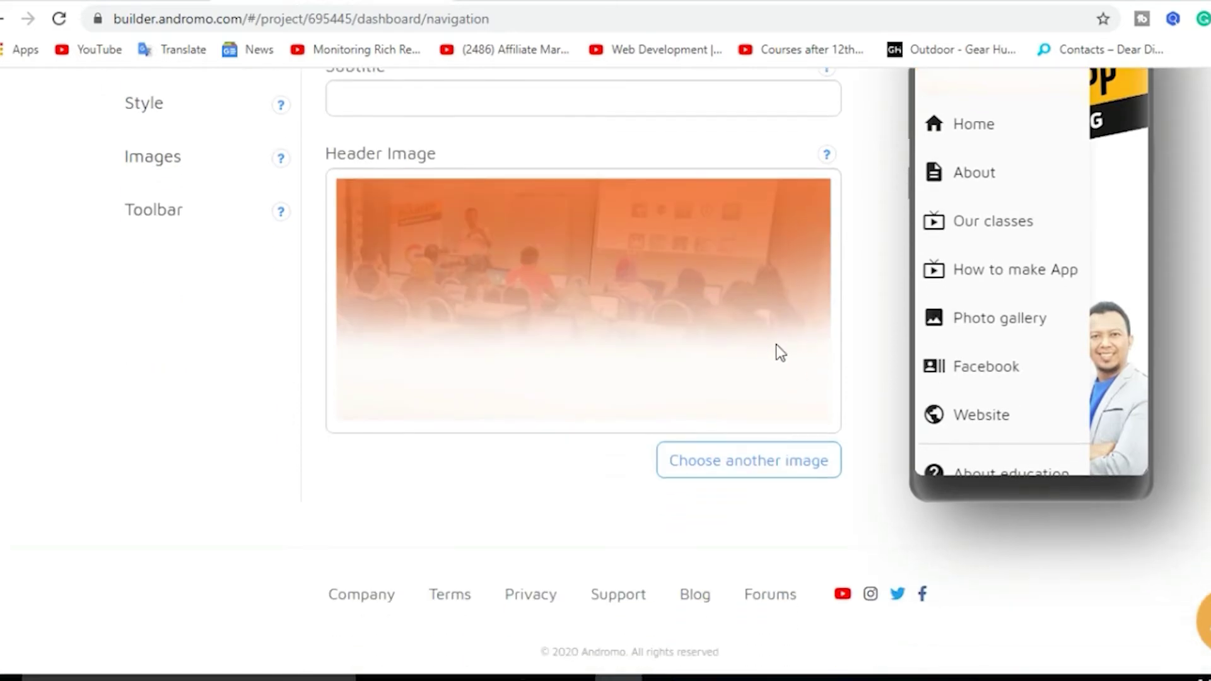
scroll(776, 343, "up", 5)
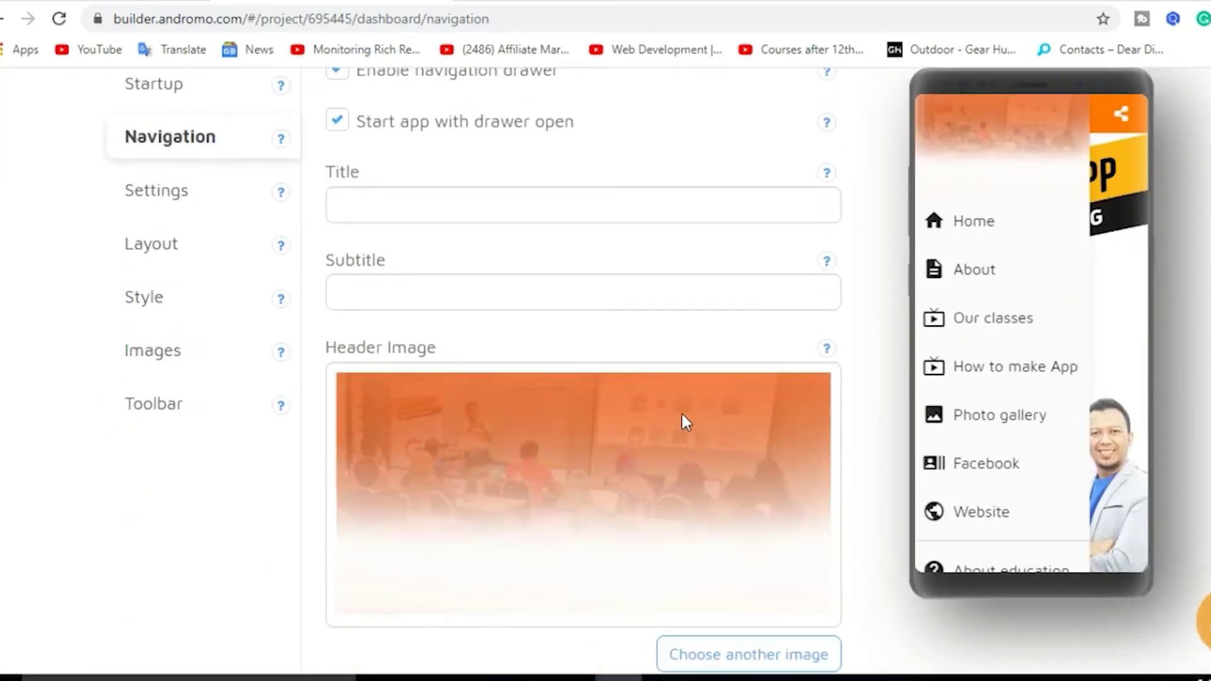
- Replace the navigation drawer's header image with the "cover" picture from the Pictures folder and save the changes
scroll(682, 414, "down", 2)
left_click(754, 563)
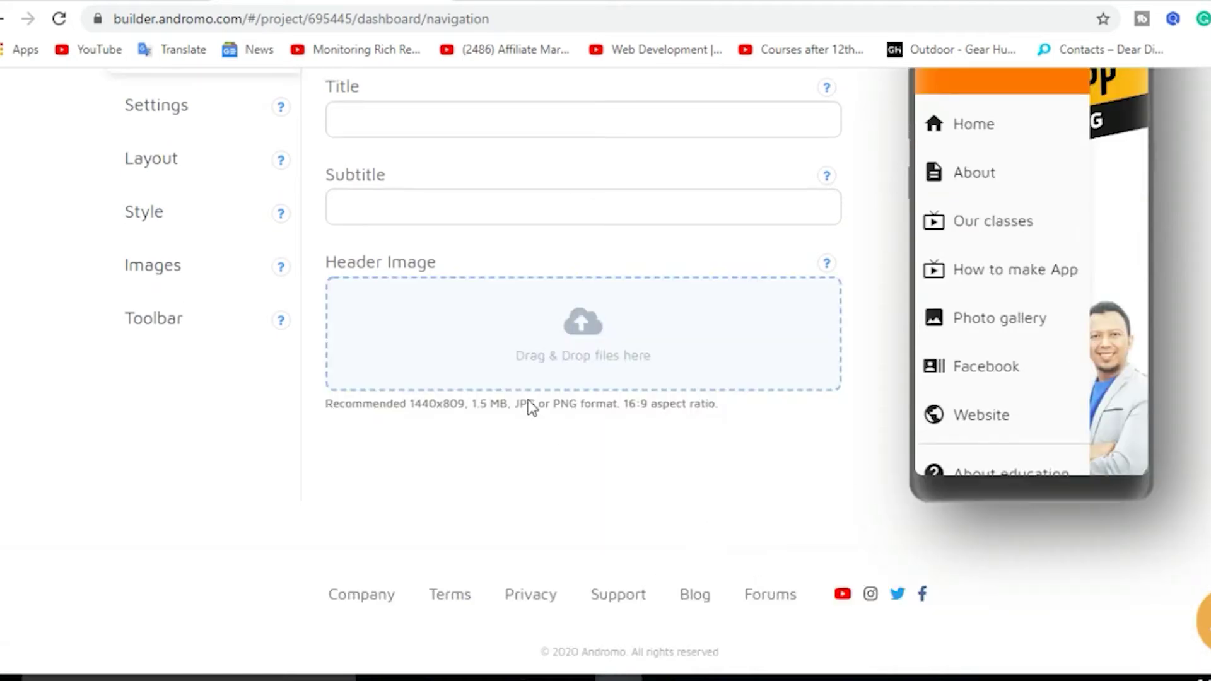
left_click(589, 341)
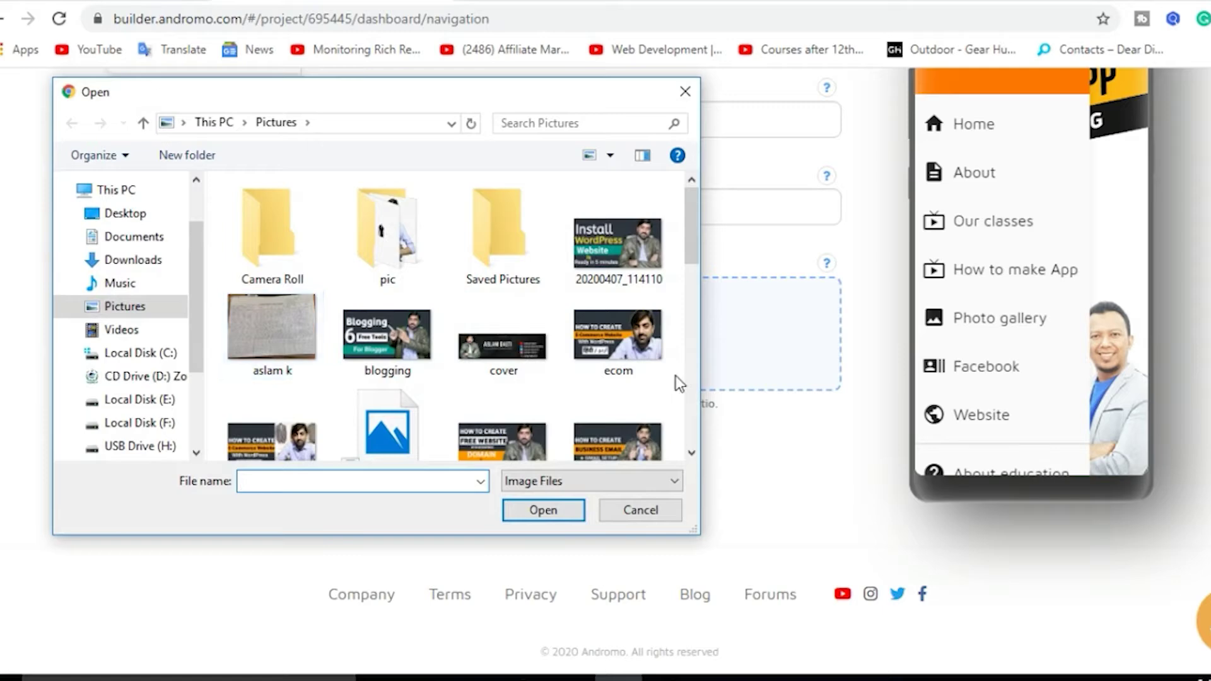
left_click(495, 366)
left_click(541, 510)
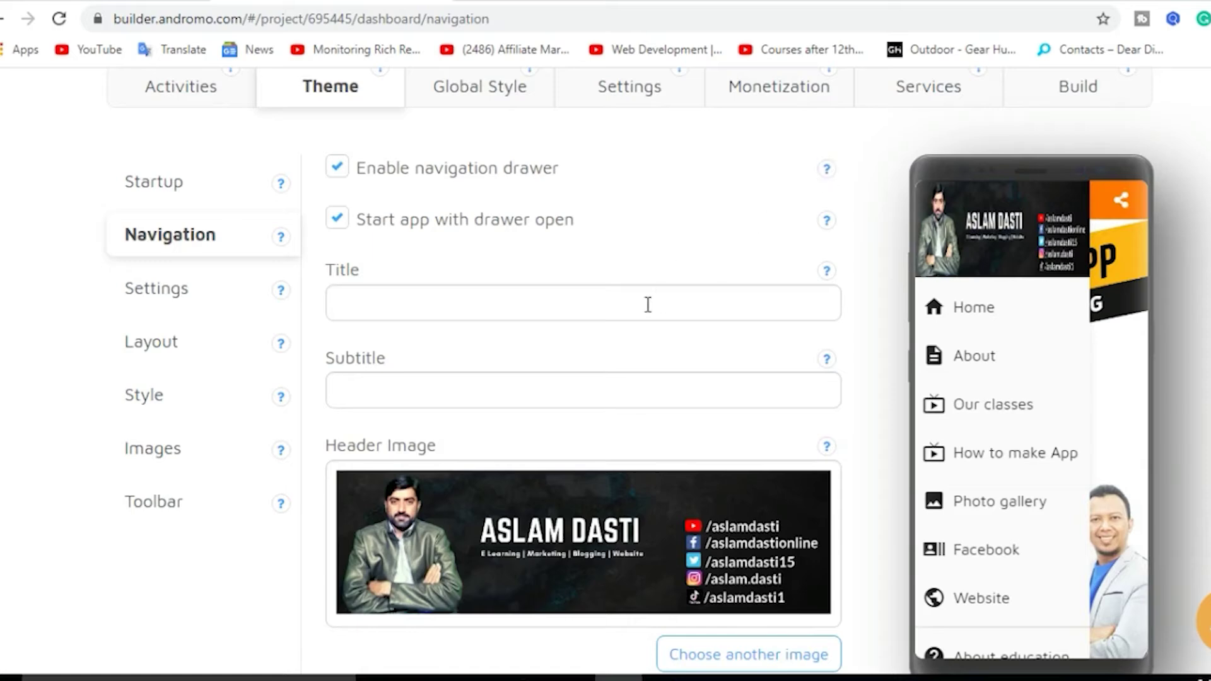
scroll(575, 460, "up", 5)
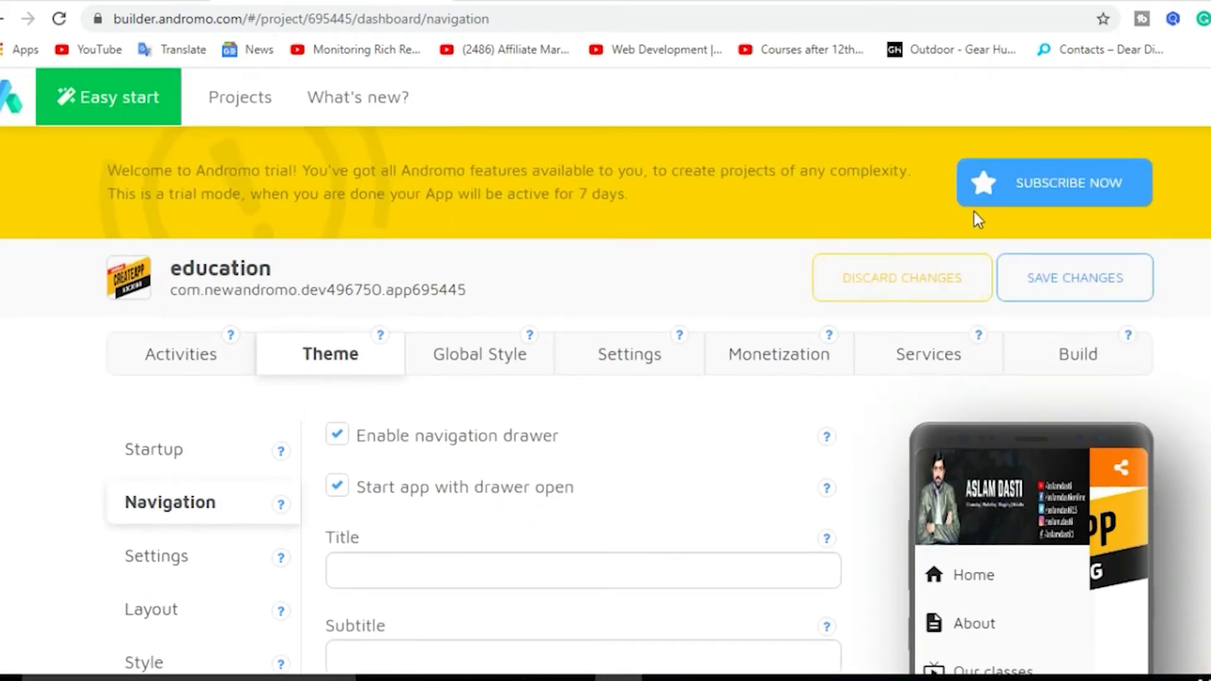
left_click(1049, 295)
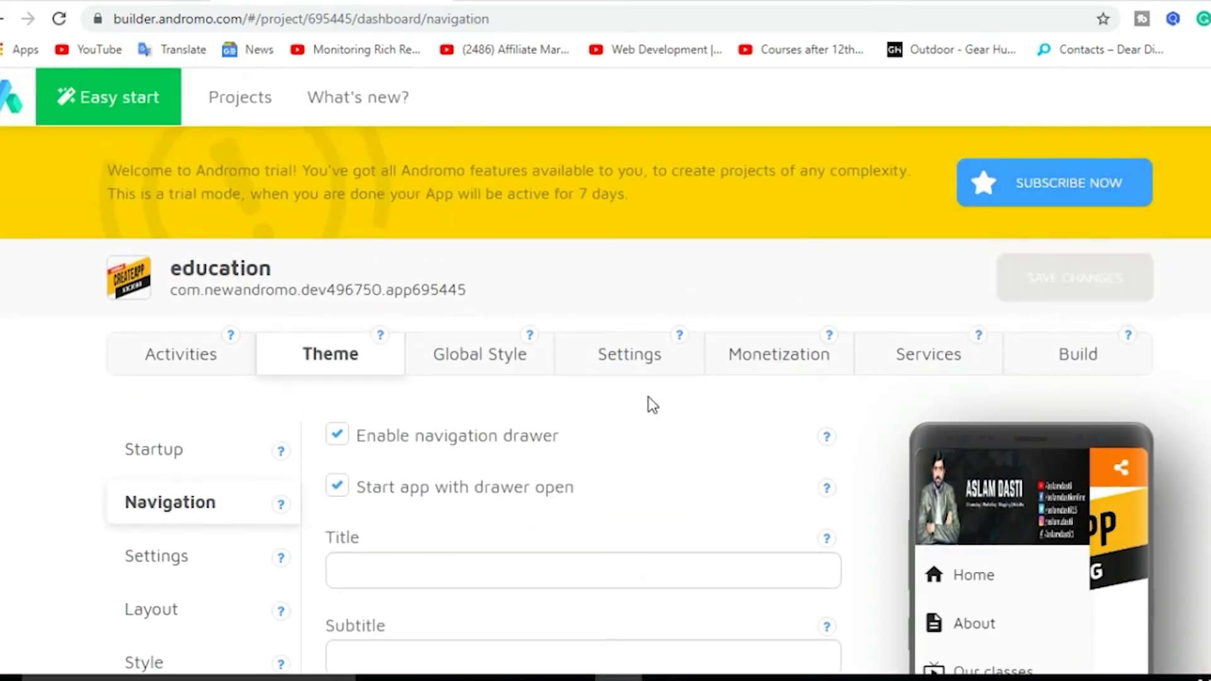
- Review the theme's dashboard settings for name, banner ads and social sharing button
scroll(650, 406, "down", 5)
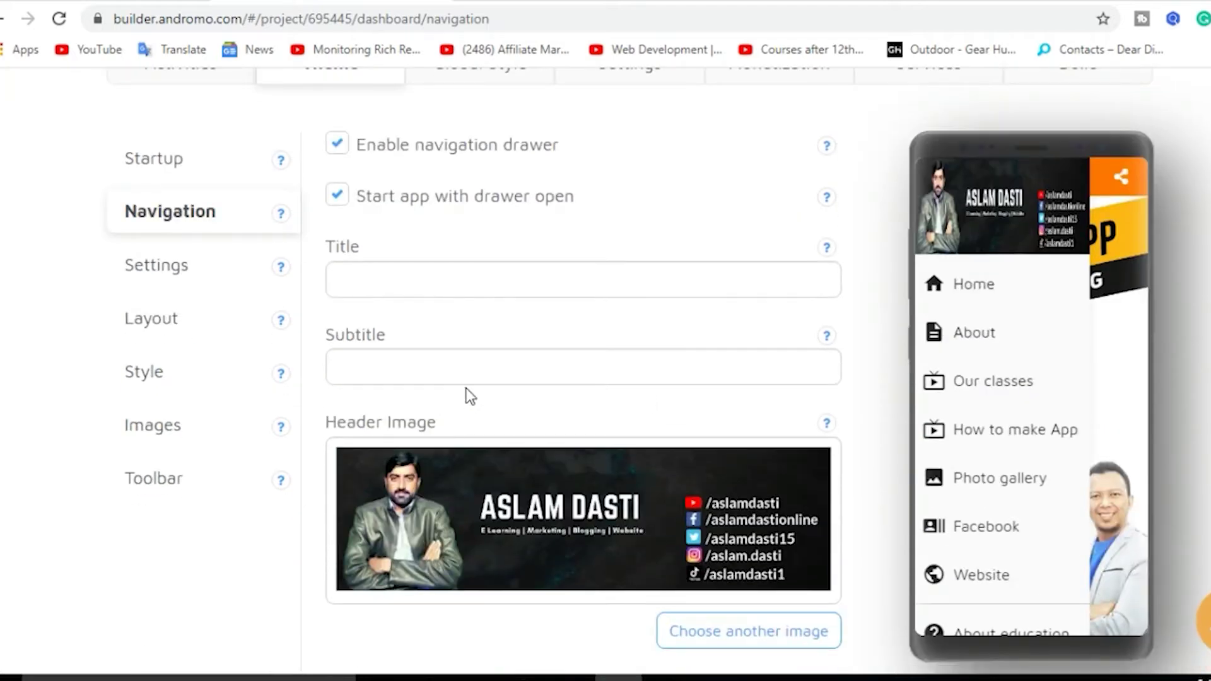
left_click(189, 274)
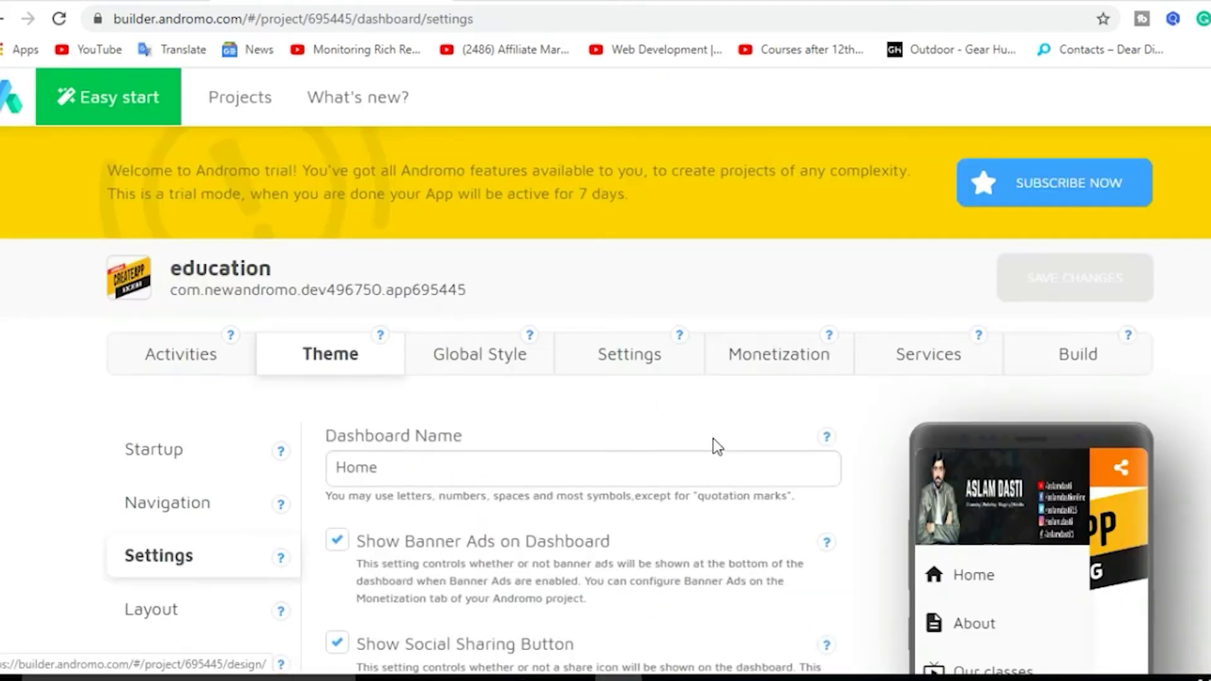
scroll(703, 441, "down", 3)
scroll(505, 301, "down", 3)
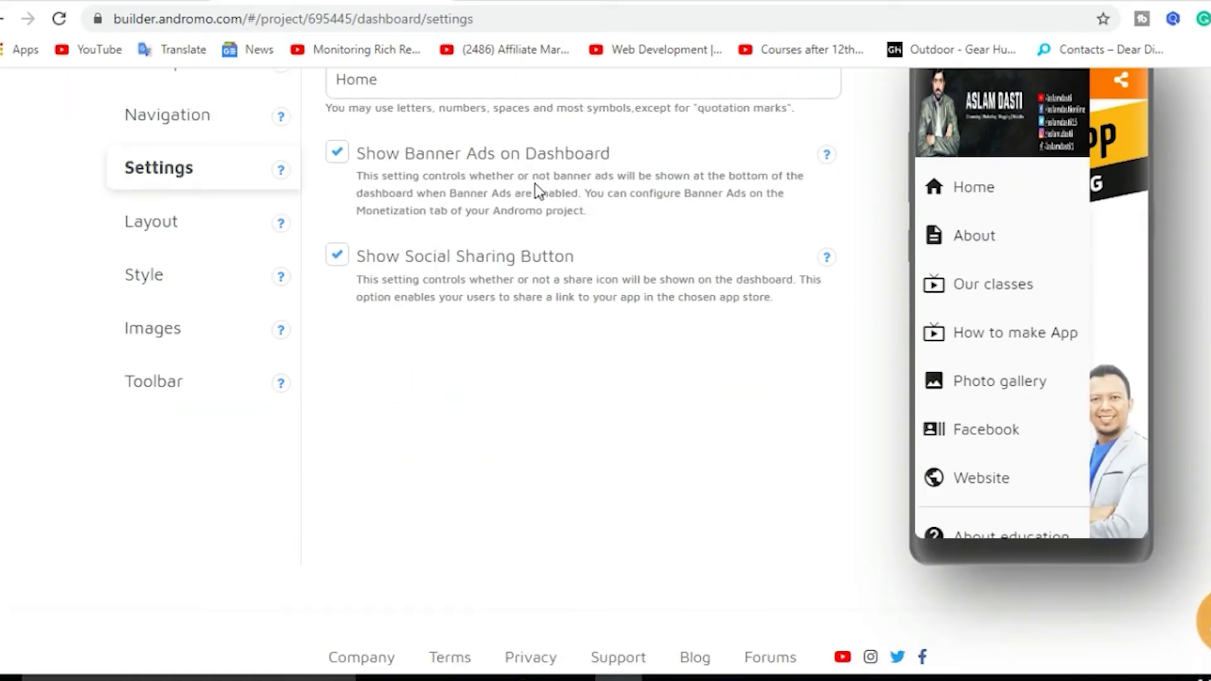
- Try the Card, Grid and List home screen layouts, choose List with icons, and save the changes
left_click(190, 226)
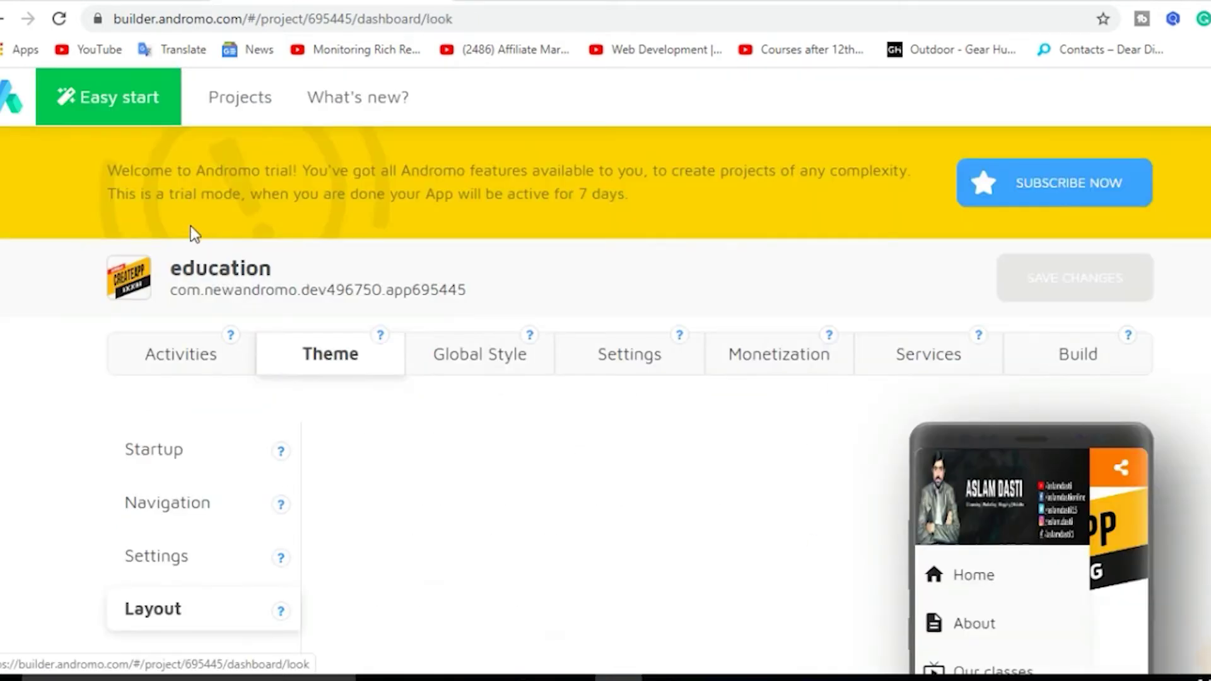
scroll(440, 332, "down", 5)
left_click(454, 341)
scroll(441, 442, "down", 3)
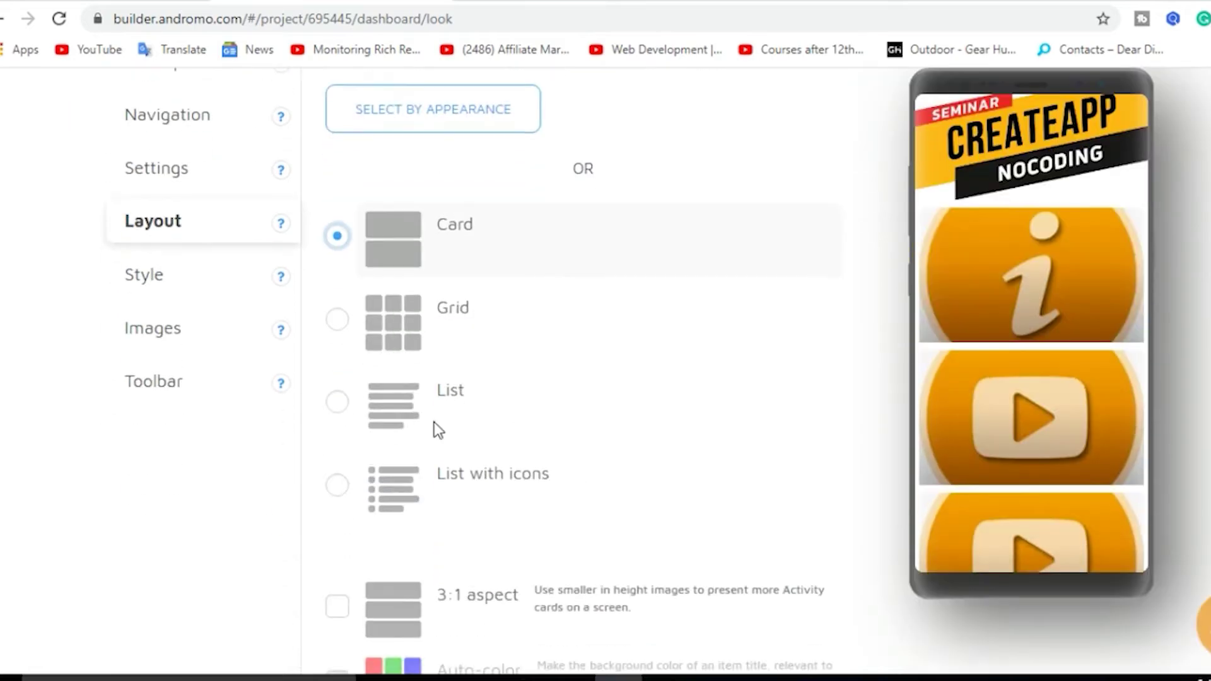
left_click(339, 320)
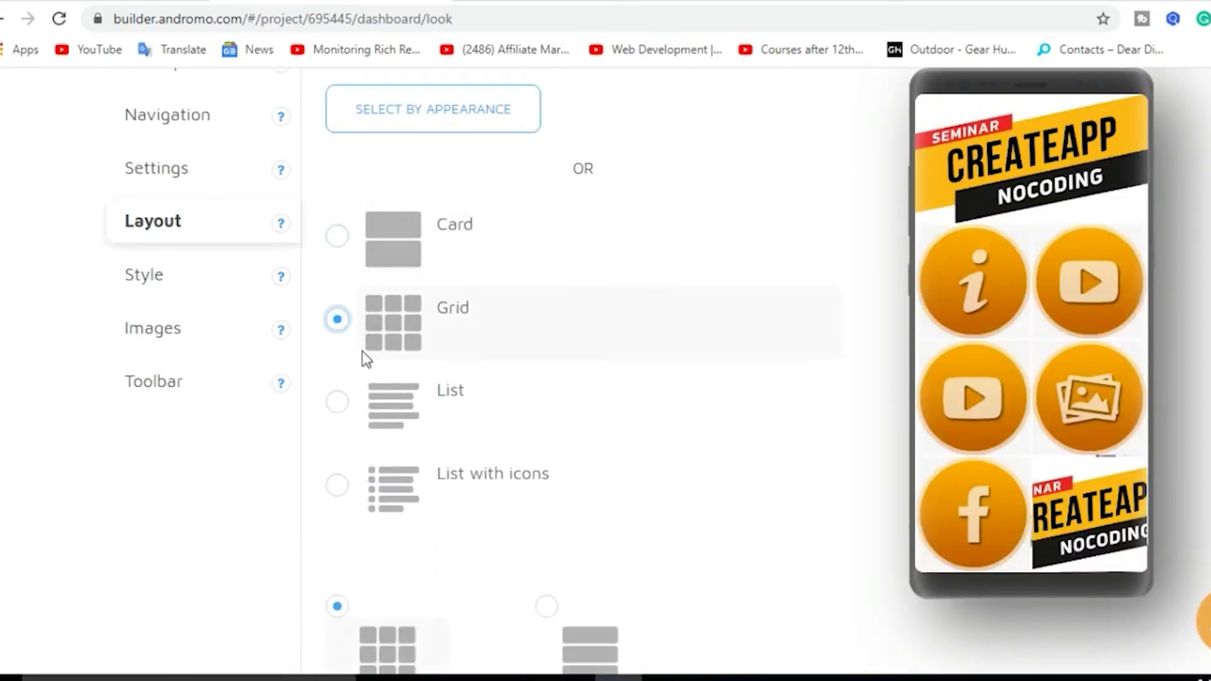
left_click(343, 405)
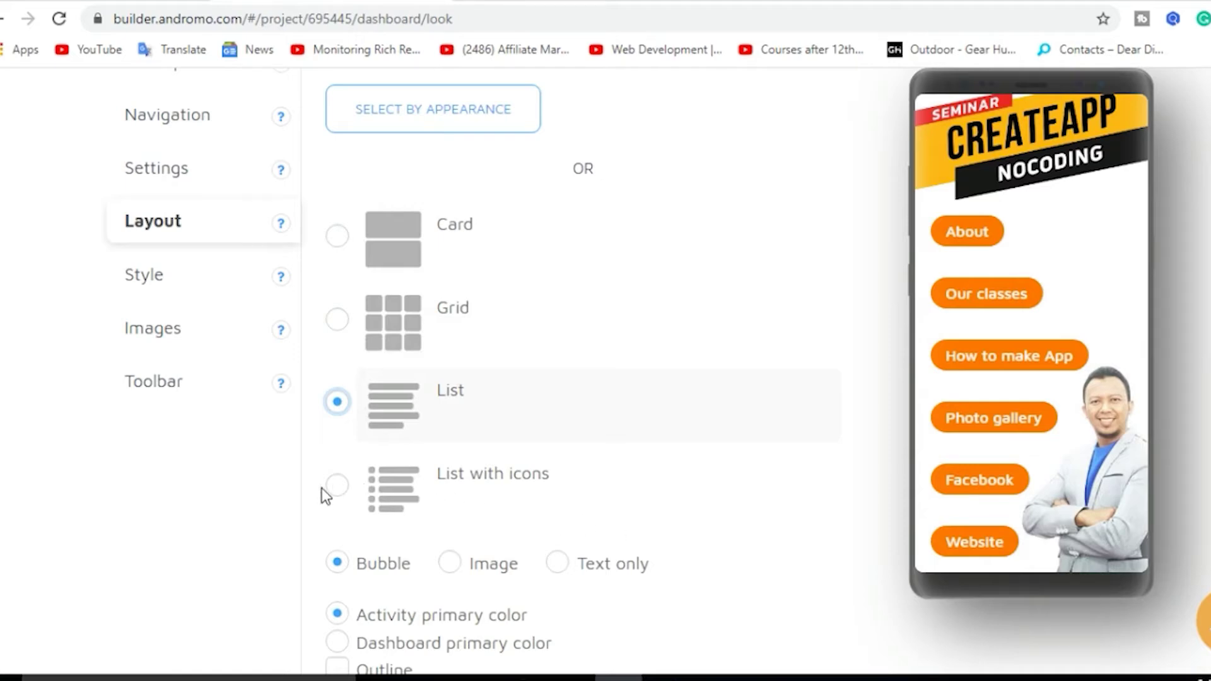
left_click(338, 485)
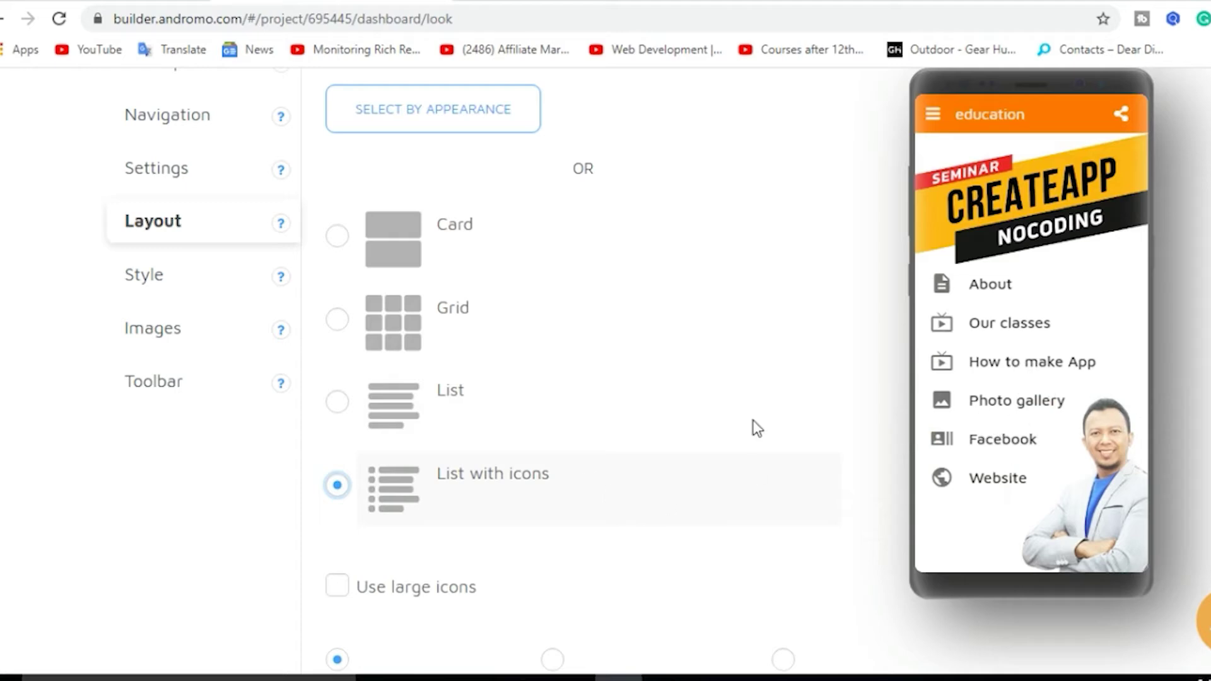
scroll(753, 427, "up", 6)
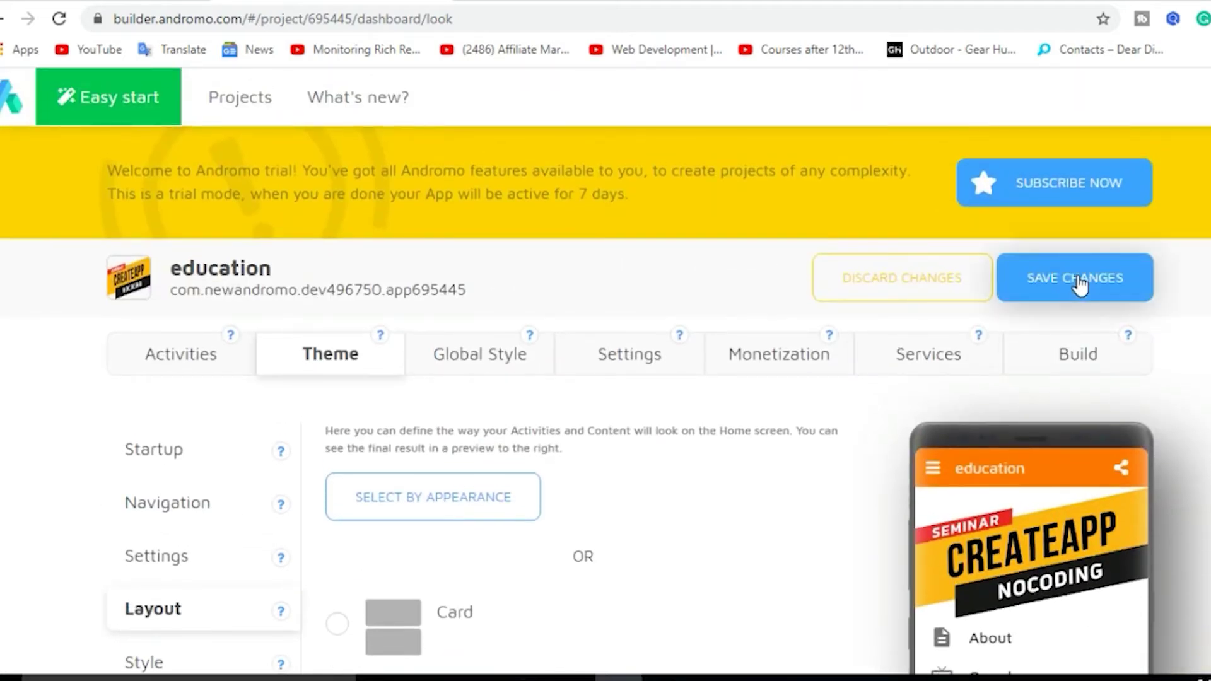
left_click(1009, 281)
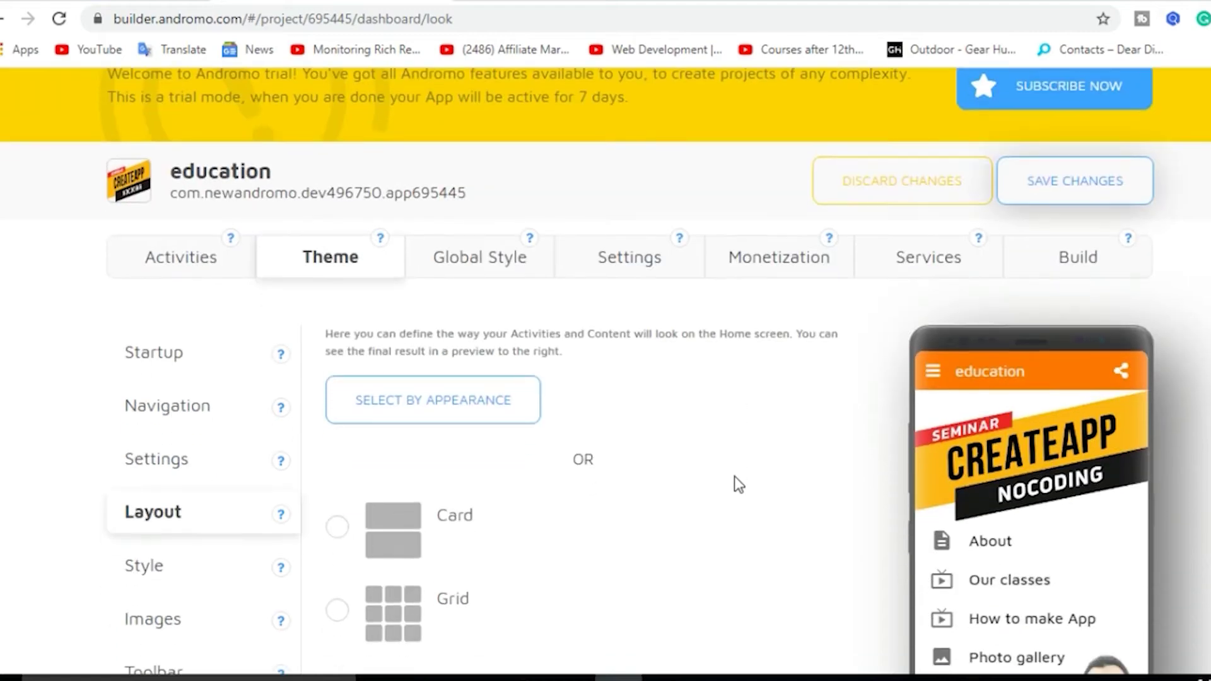
- Examine the Card and Grid designs in the gallery of layouts by appearance, and close it without choosing one
left_click(424, 441)
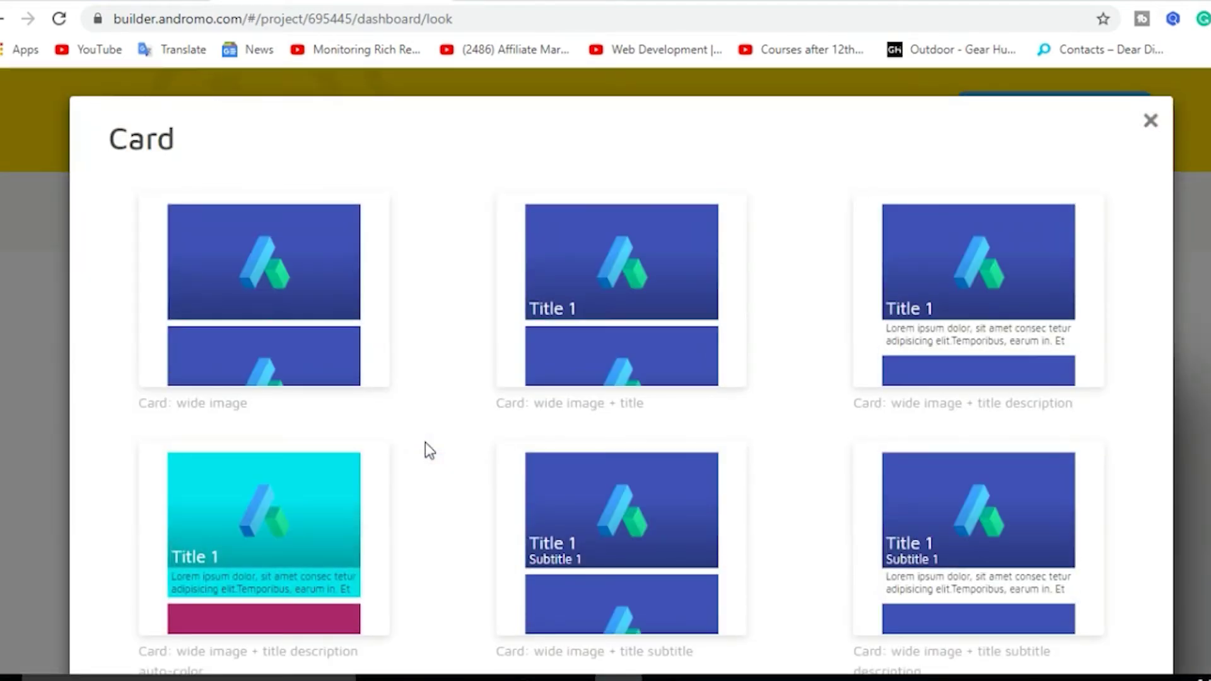
scroll(435, 410, "down", 1)
scroll(443, 385, "down", 15)
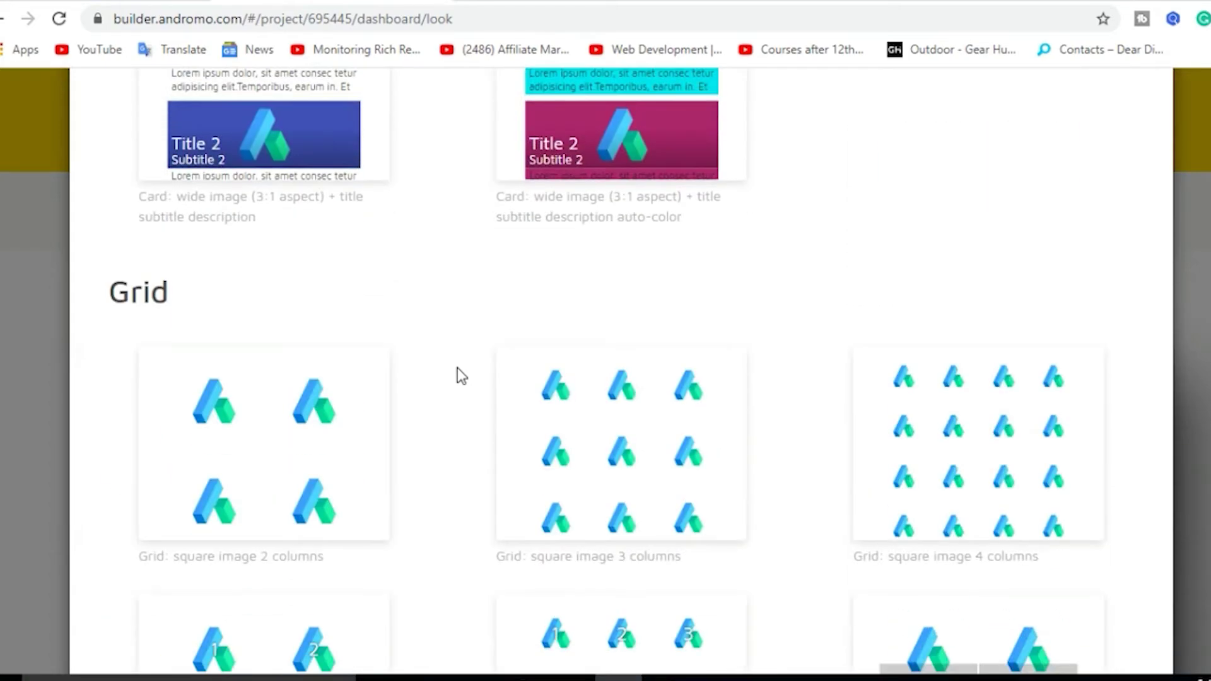
scroll(458, 376, "down", 12)
scroll(457, 368, "down", 3)
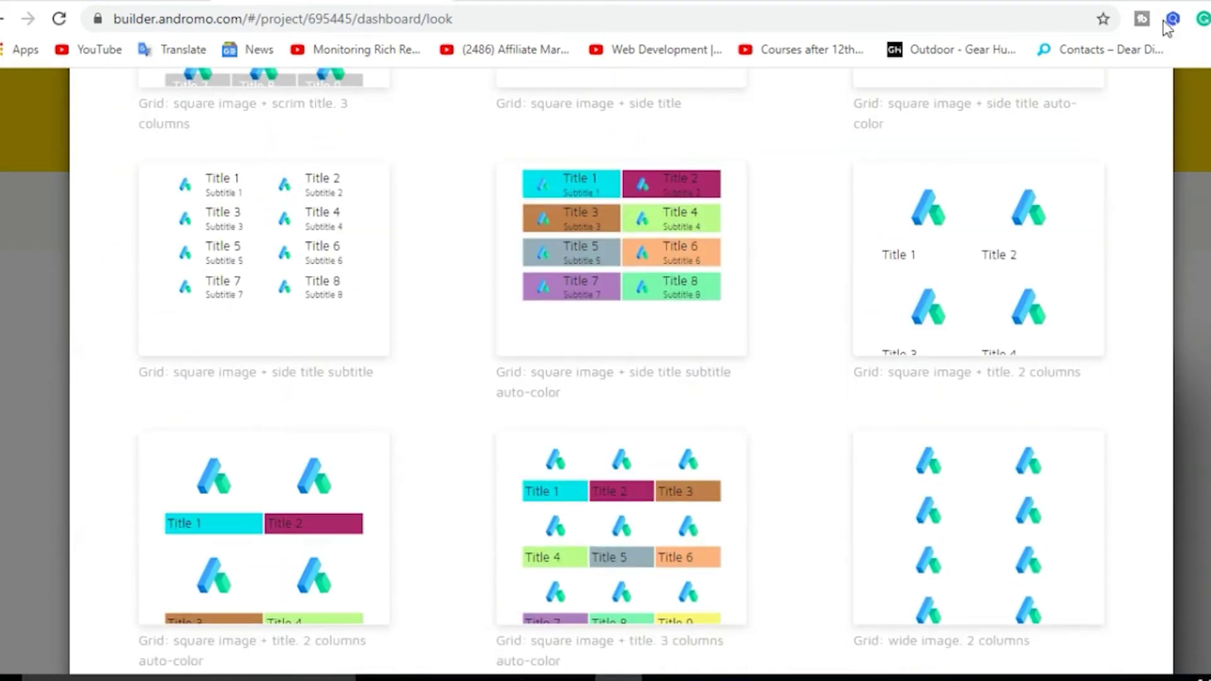
scroll(711, 297, "up", 2)
scroll(684, 317, "down", 7)
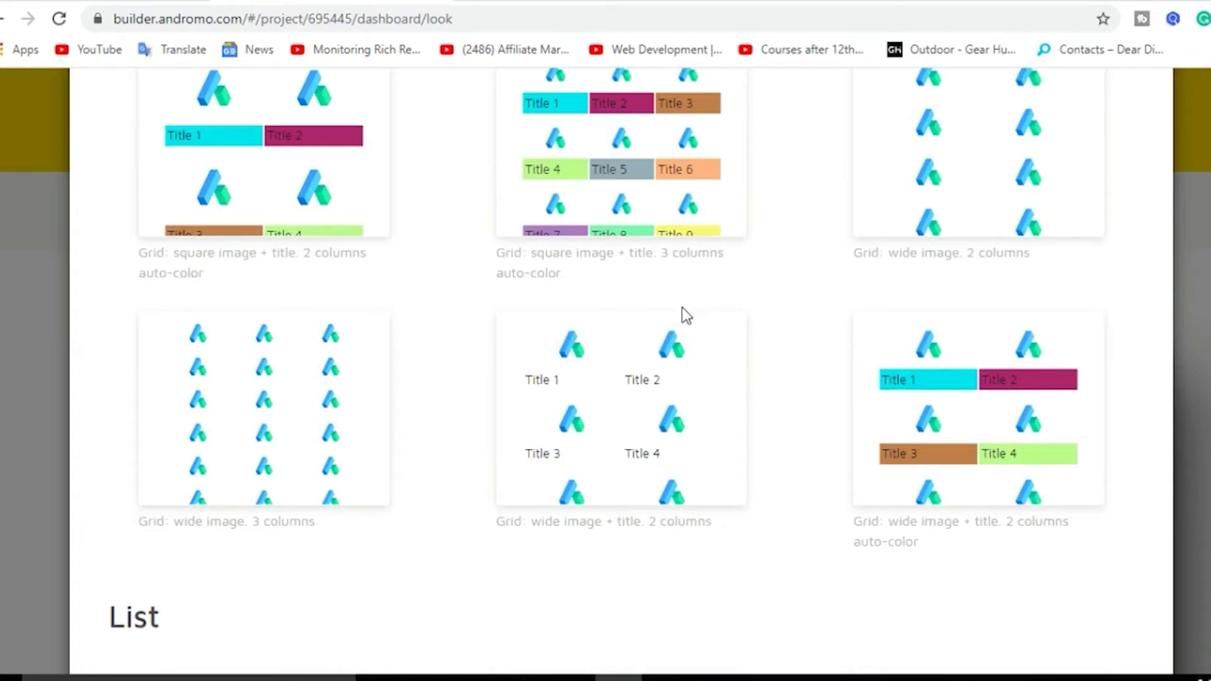
scroll(683, 300, "up", 20)
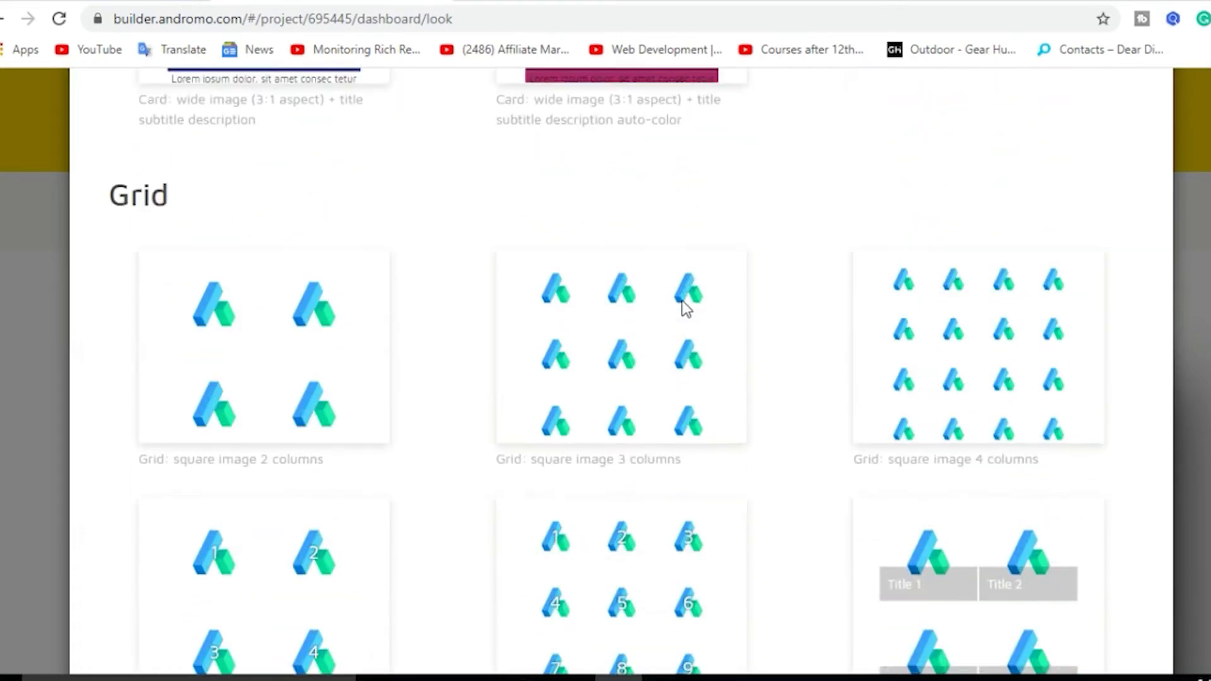
scroll(686, 309, "up", 6)
scroll(1202, 171, "up", 6)
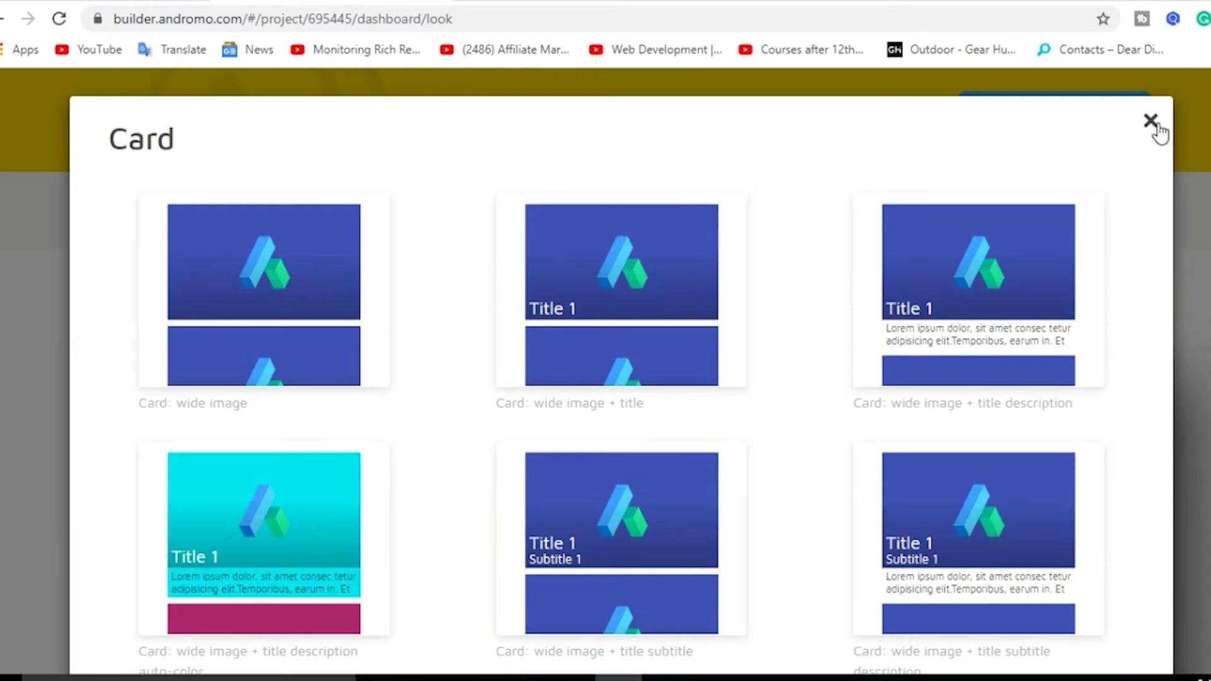
left_click(1151, 121)
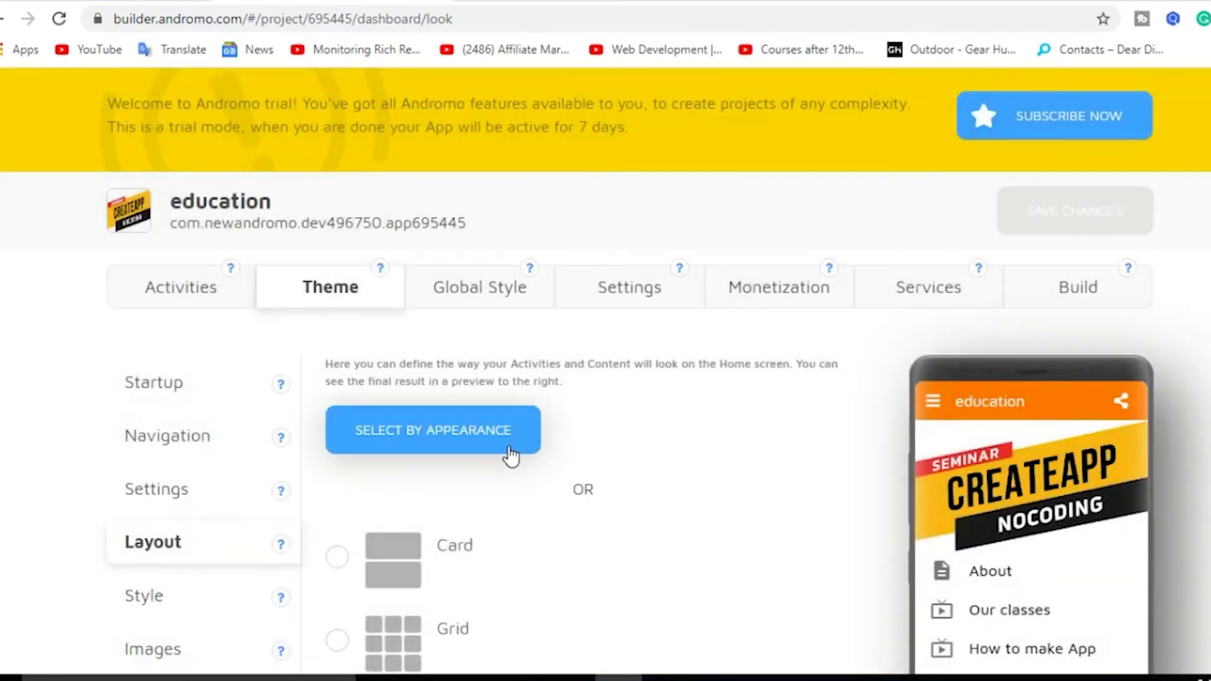
- Review the theme's style settings for style mode, primary color, accent color and body style
scroll(522, 516, "down", 3)
left_click(167, 398)
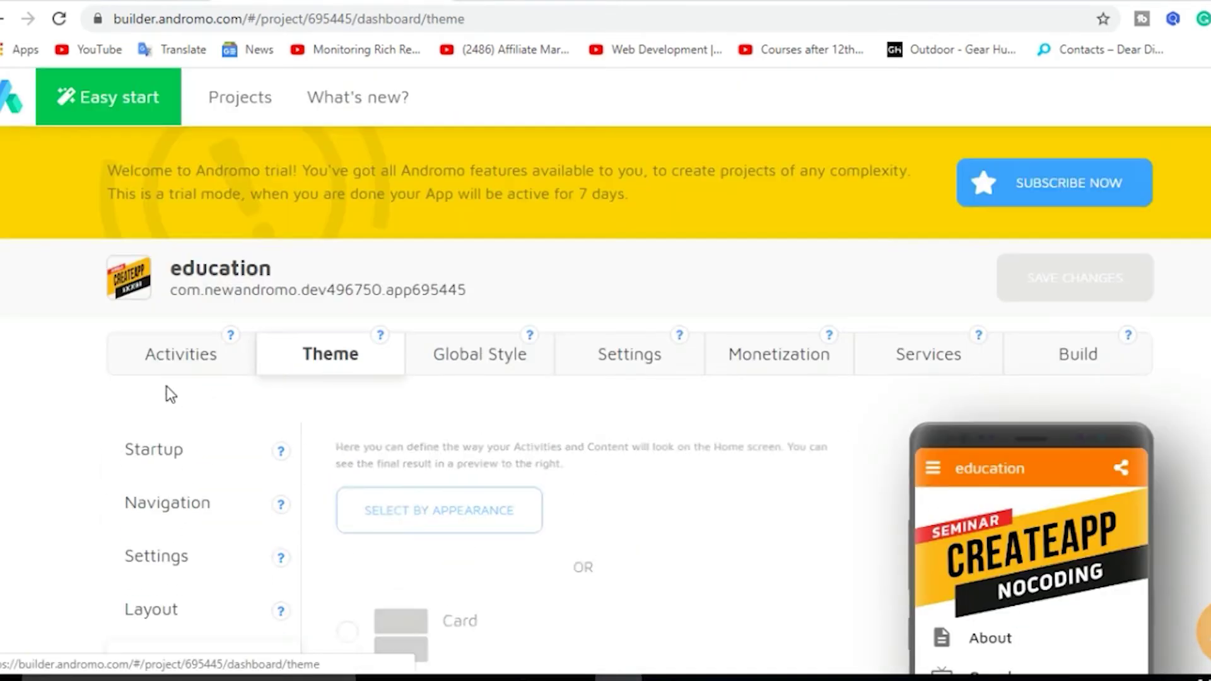
scroll(766, 447, "down", 3)
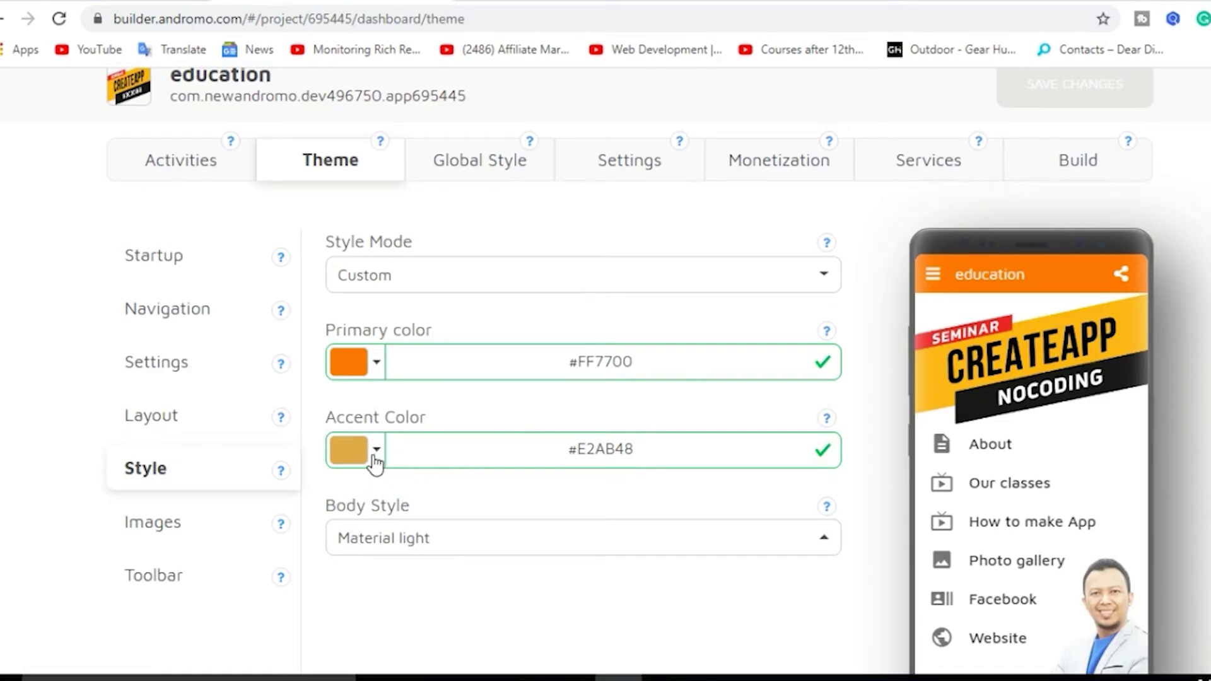
scroll(473, 431, "down", 2)
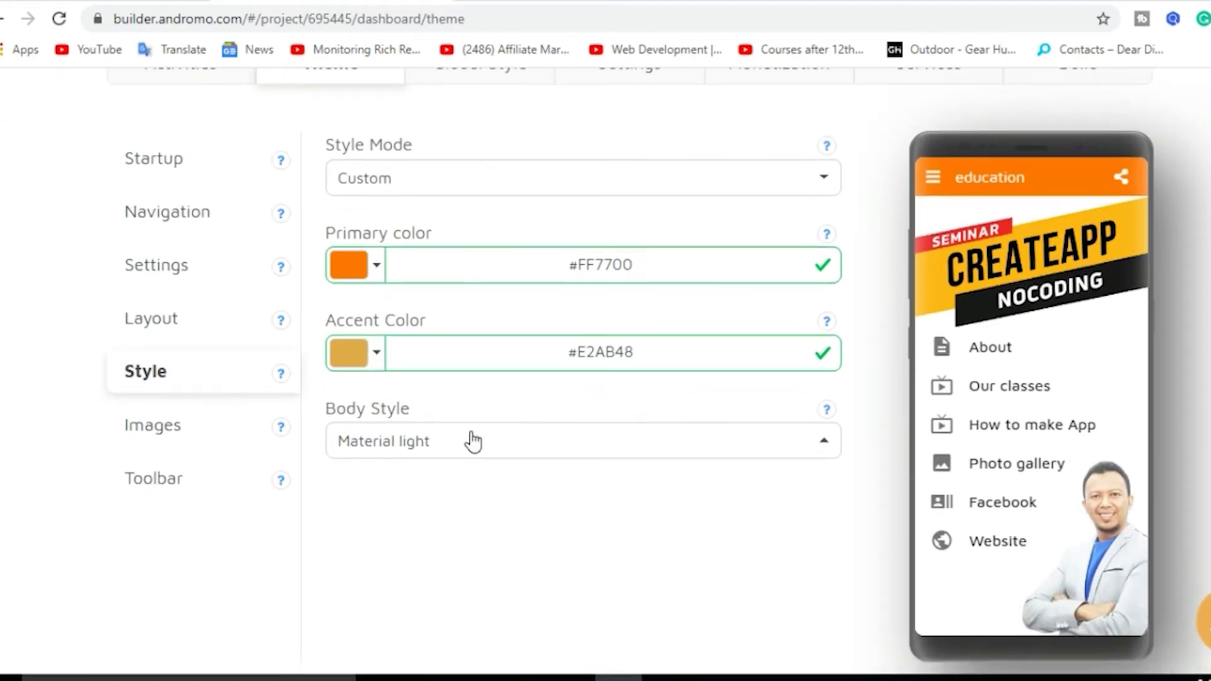
- Replace the theme's custom background image with the picture file "image" from the Pictures folder
left_click(185, 445)
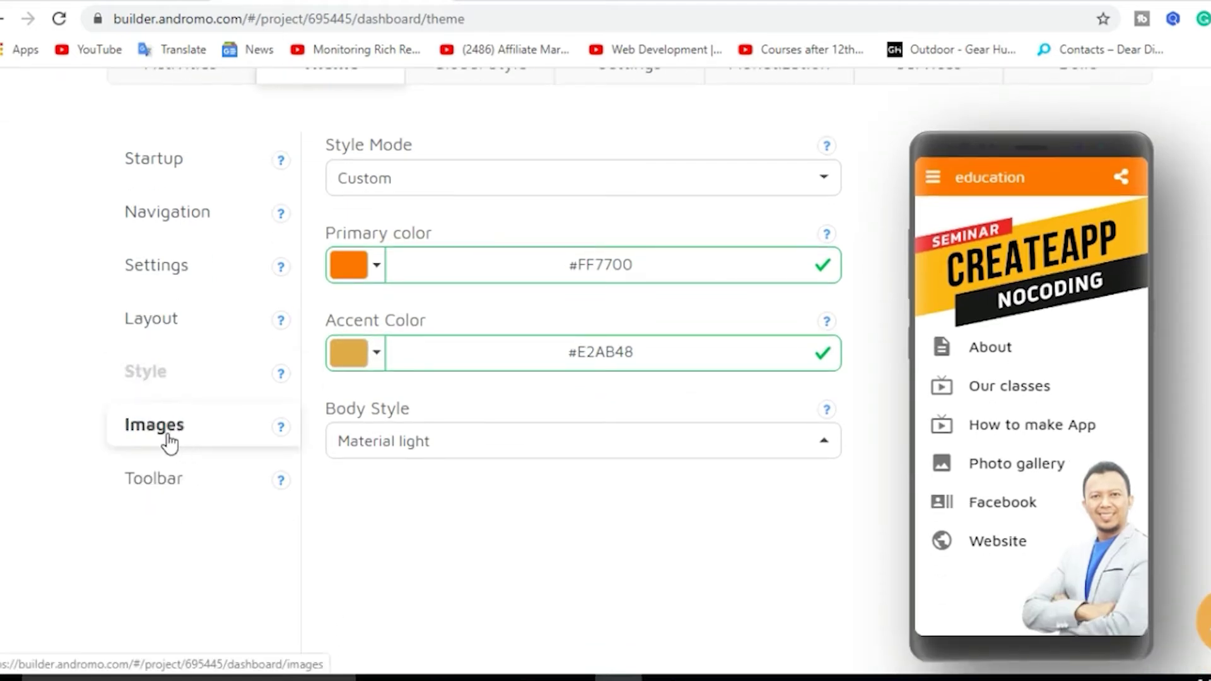
scroll(232, 599, "down", 8)
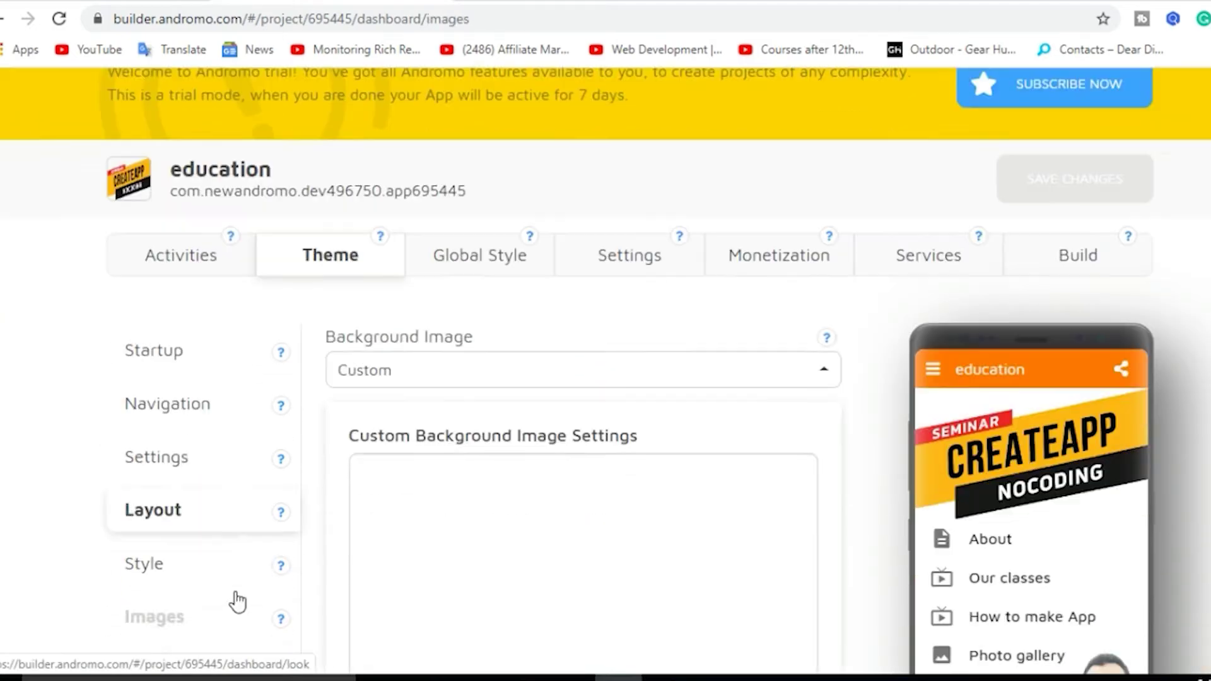
scroll(633, 304, "down", 4)
scroll(633, 304, "down", 4)
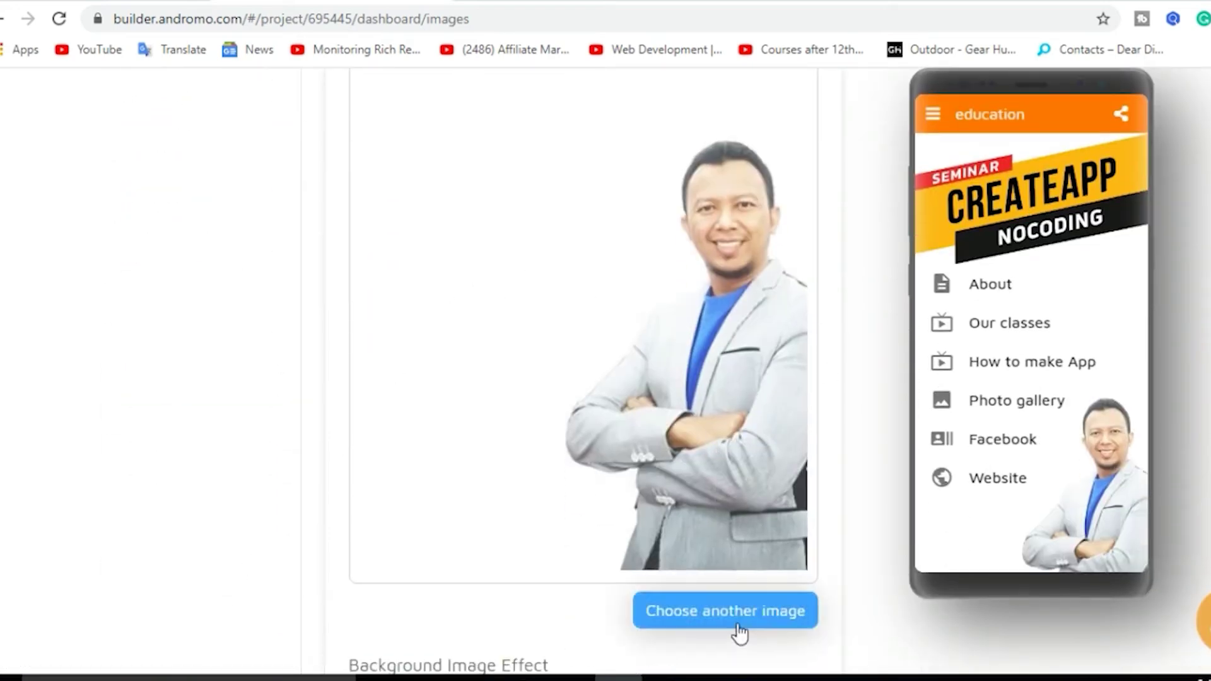
scroll(735, 615, "down", 12)
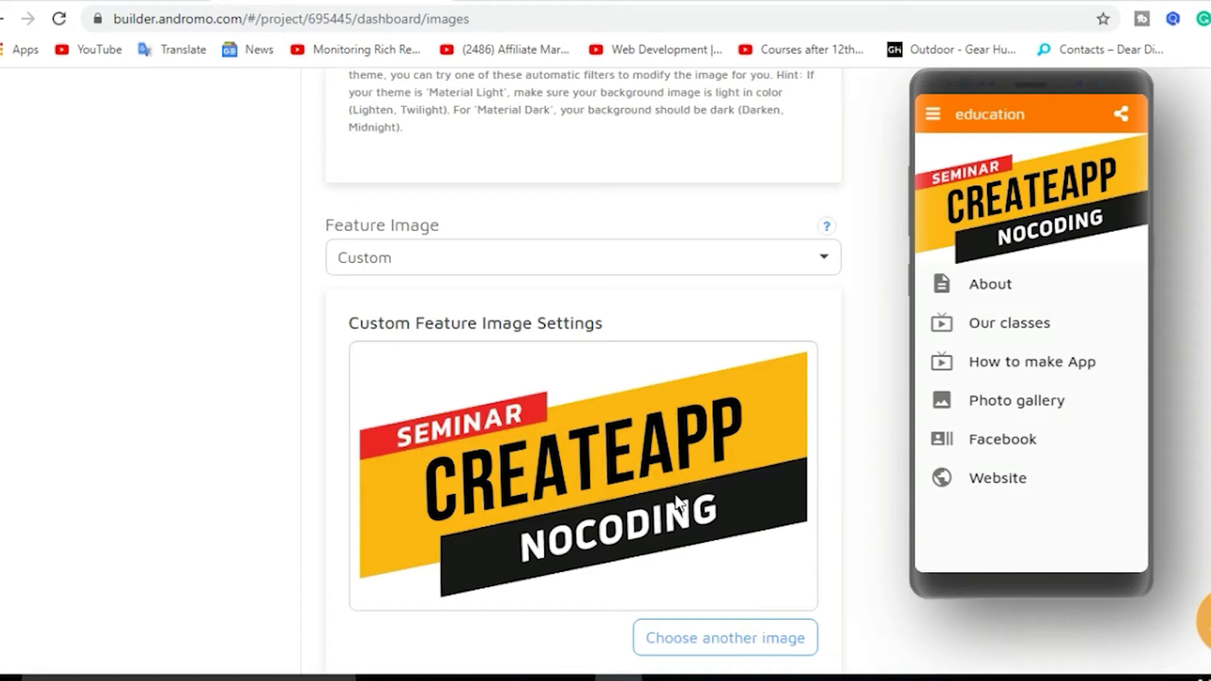
scroll(677, 502, "up", 5)
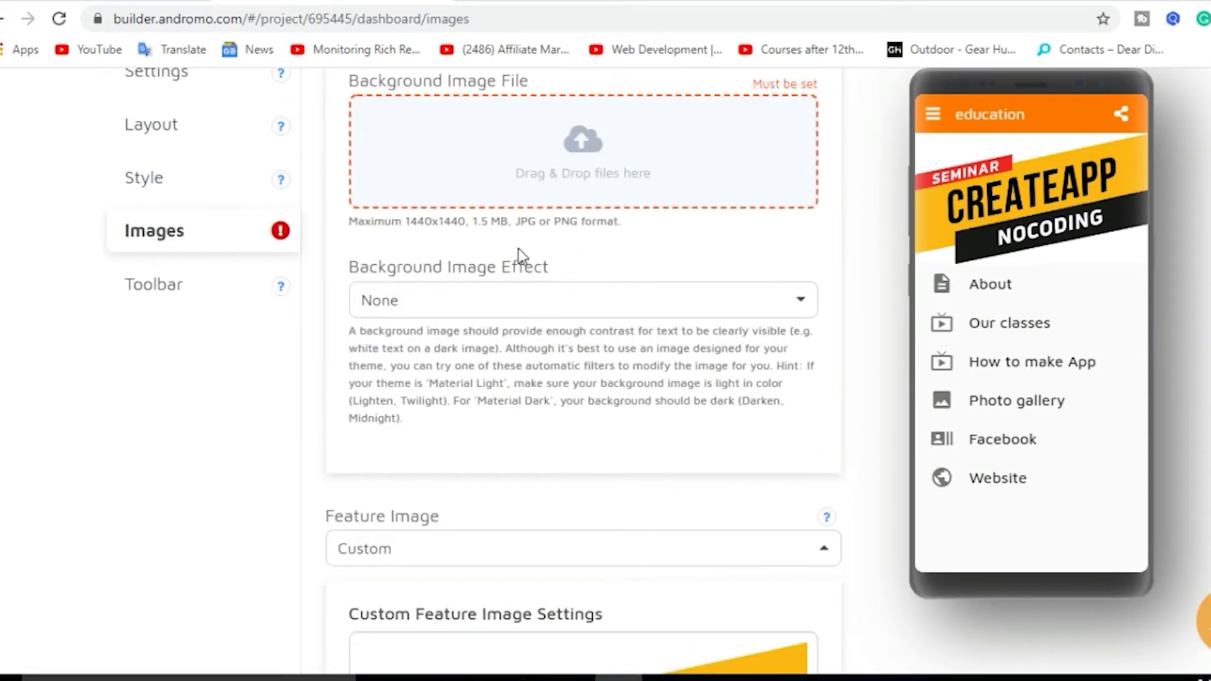
scroll(497, 262, "up", 3)
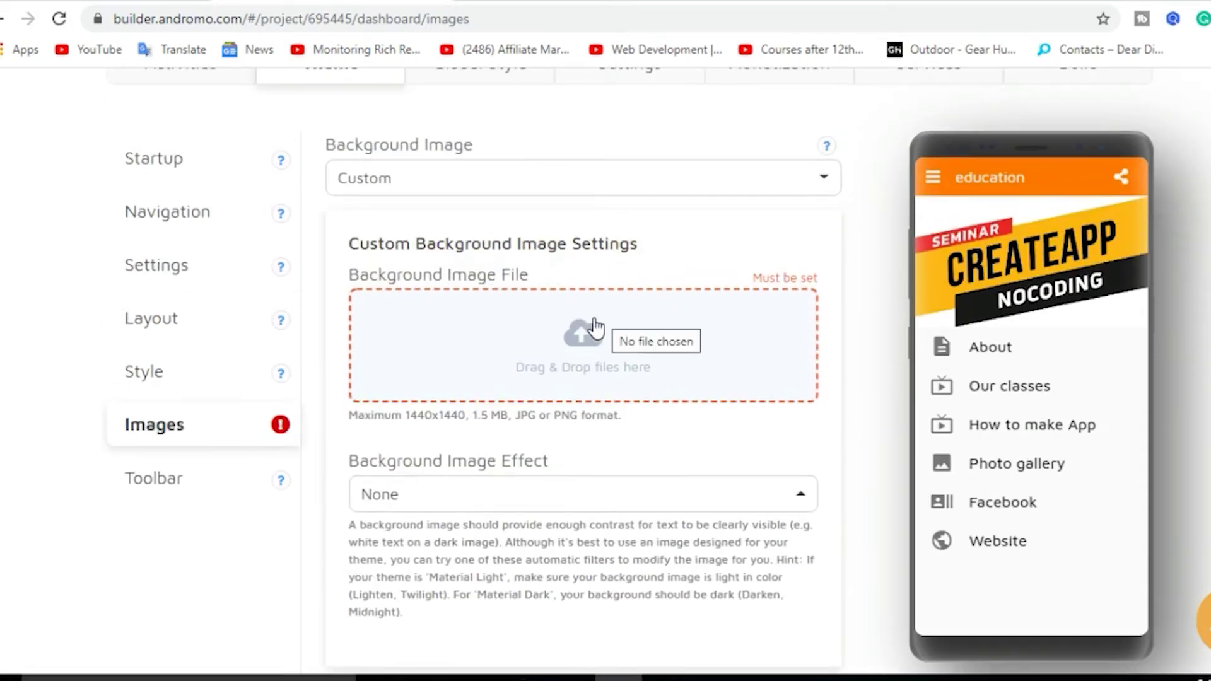
left_click(587, 323)
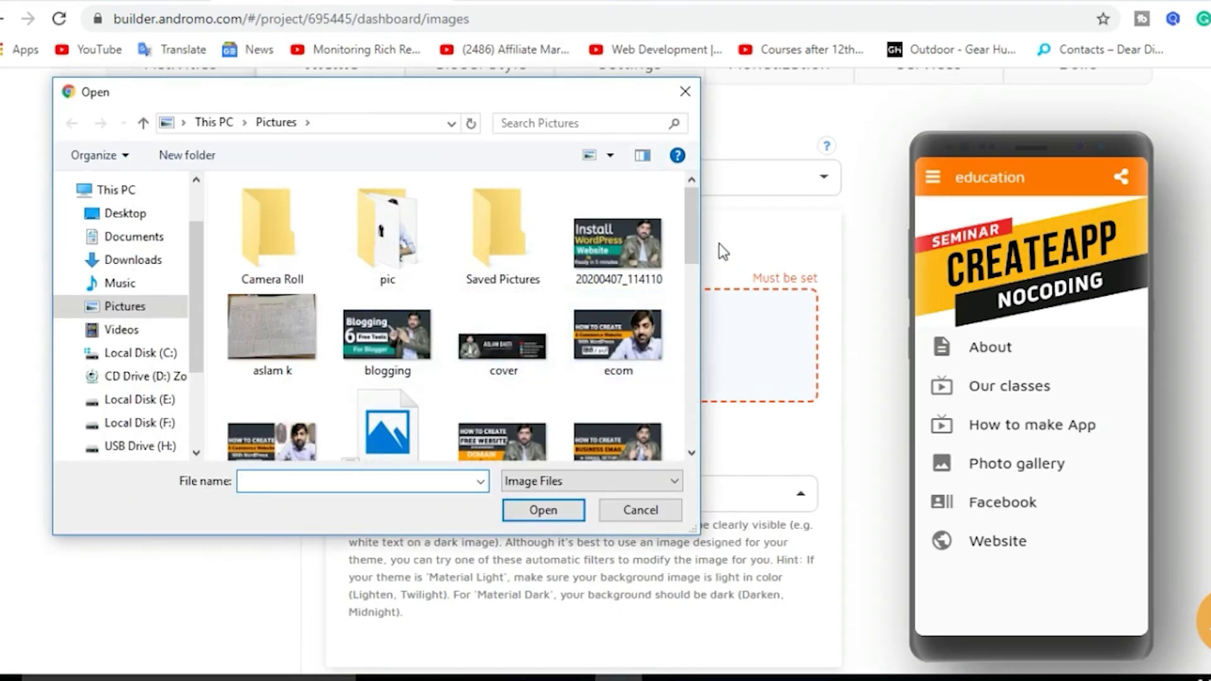
left_click_drag(695, 249, 692, 315)
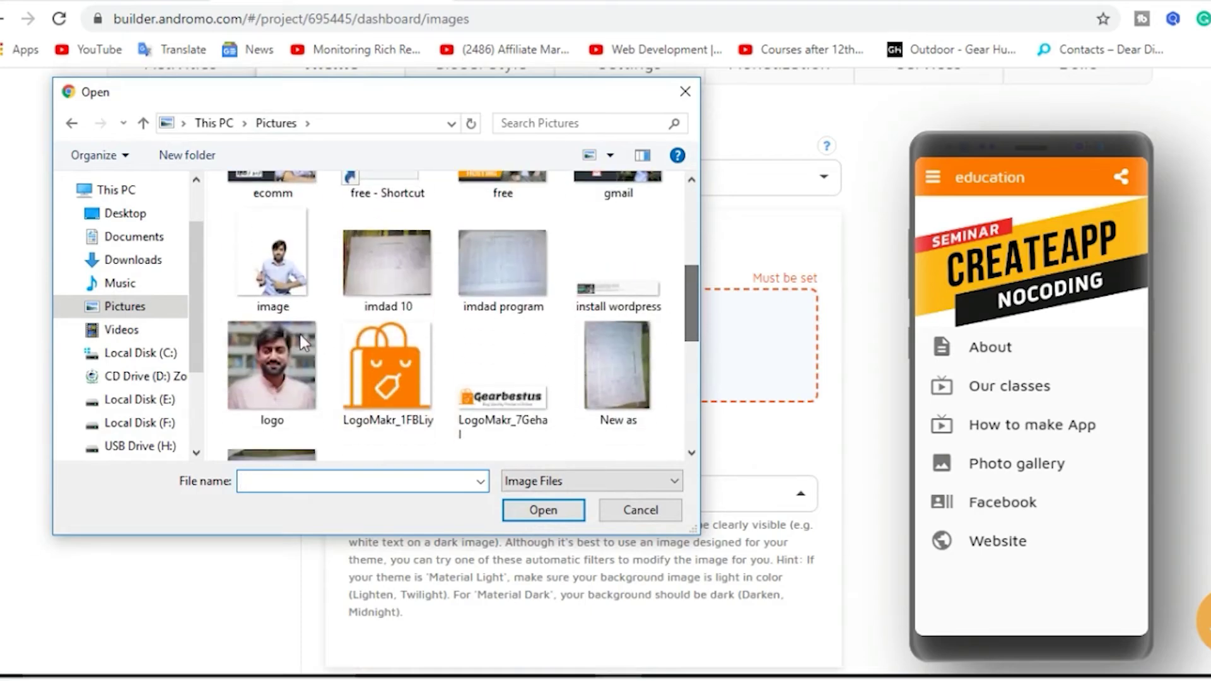
left_click(275, 293)
left_click(543, 509)
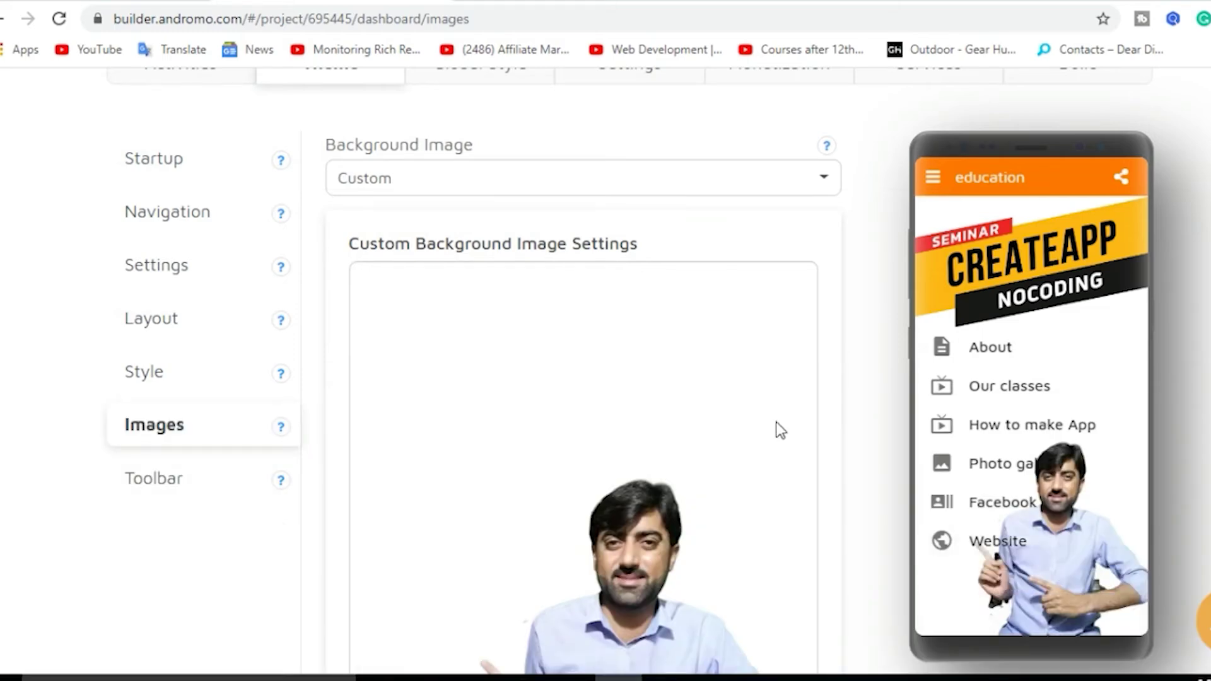
- Replace the theme's custom feature image with the picture file "cover" from the Pictures folder
scroll(775, 422, "down", 3)
scroll(757, 422, "down", 2)
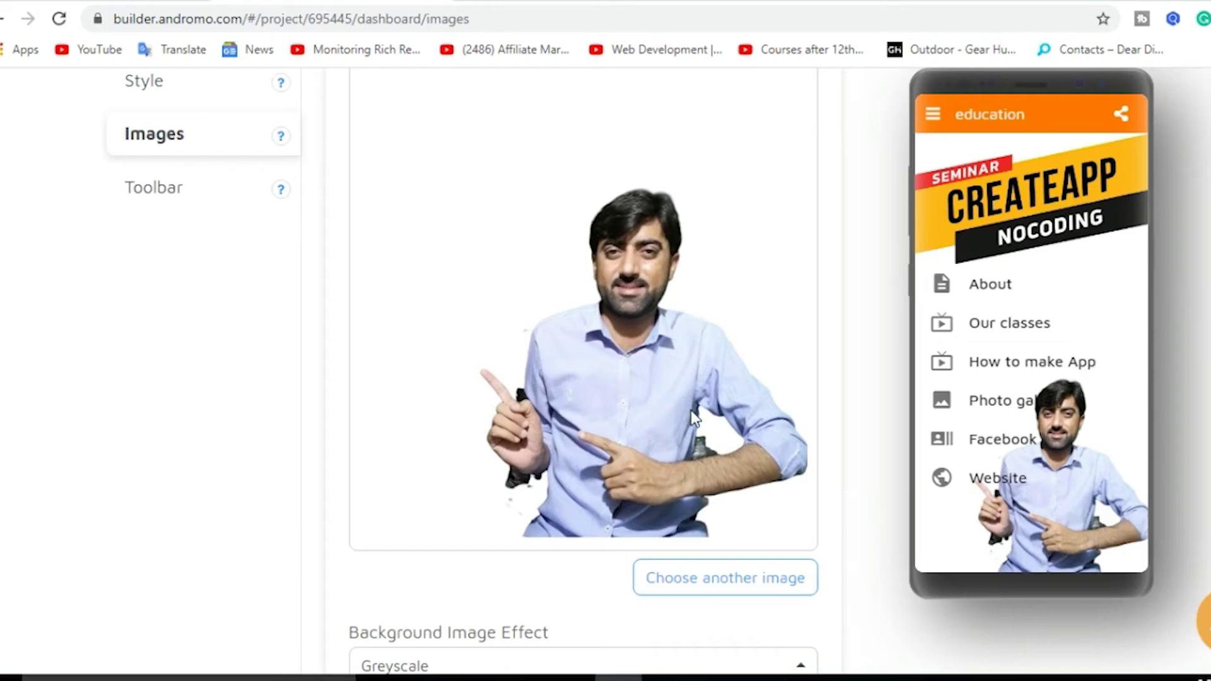
scroll(691, 411, "down", 10)
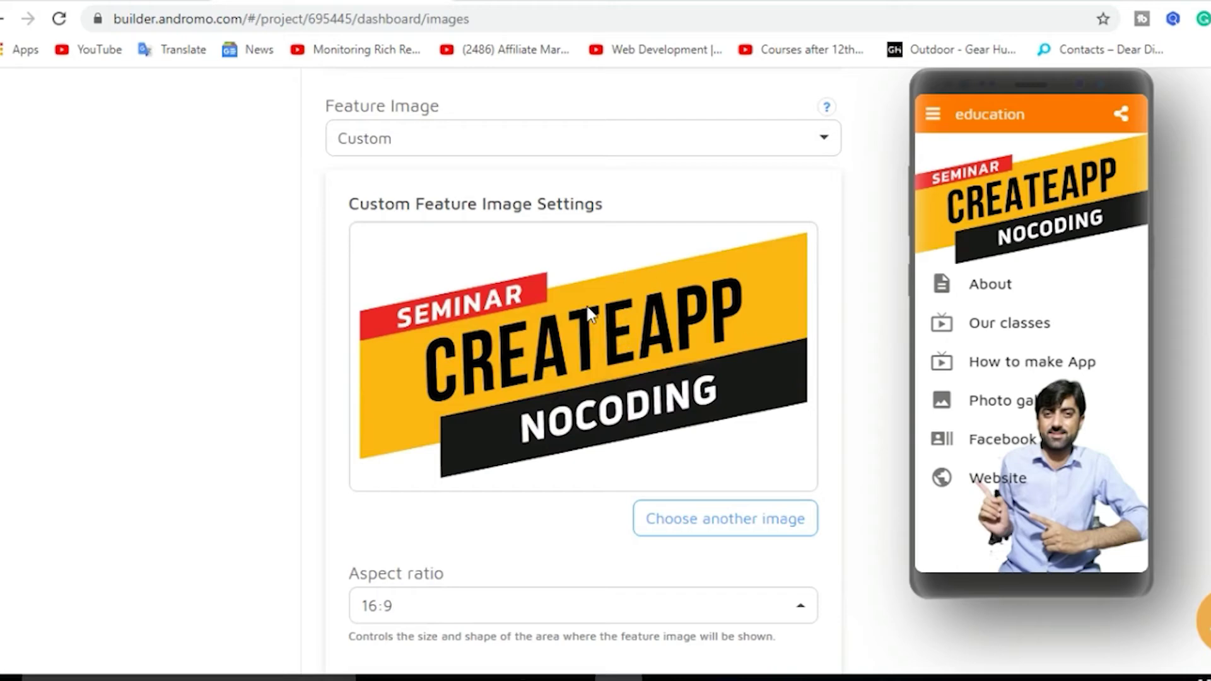
left_click(667, 530)
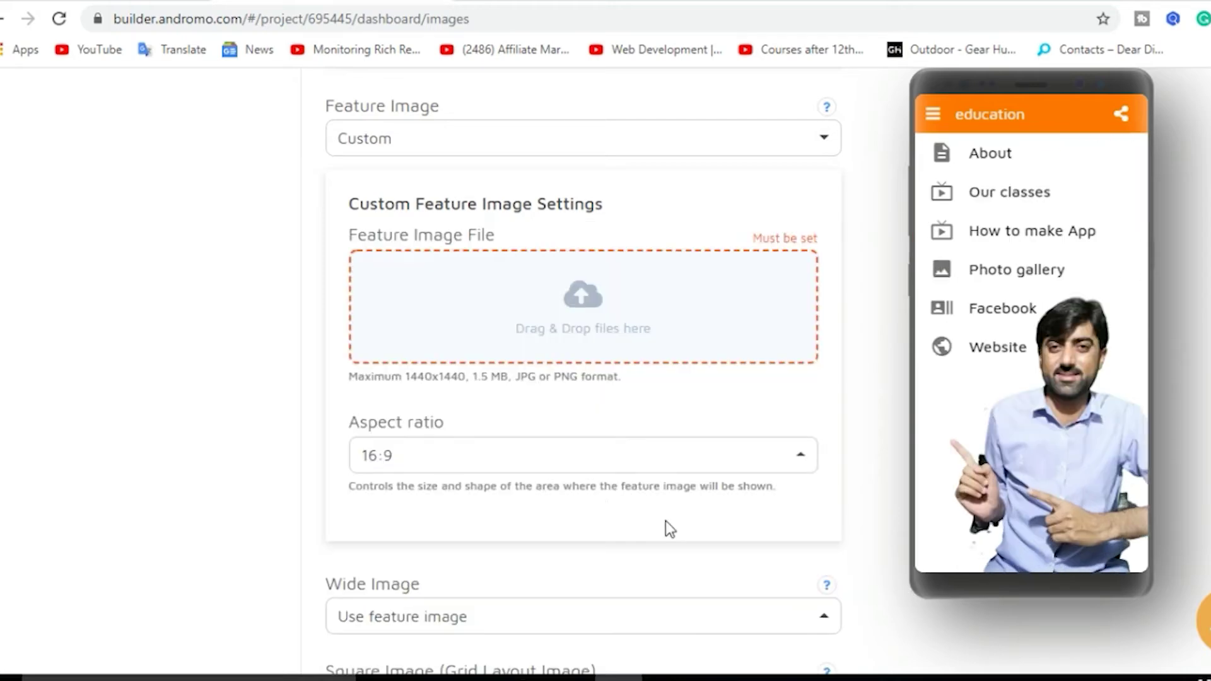
left_click(594, 313)
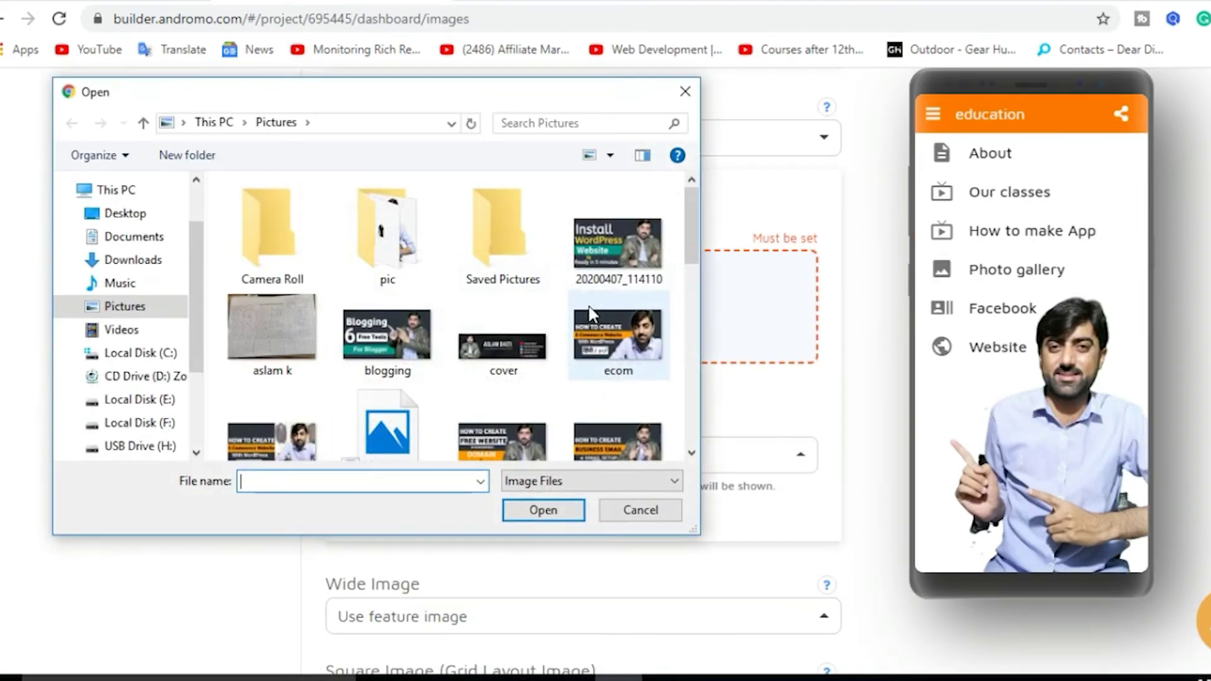
left_click(491, 337)
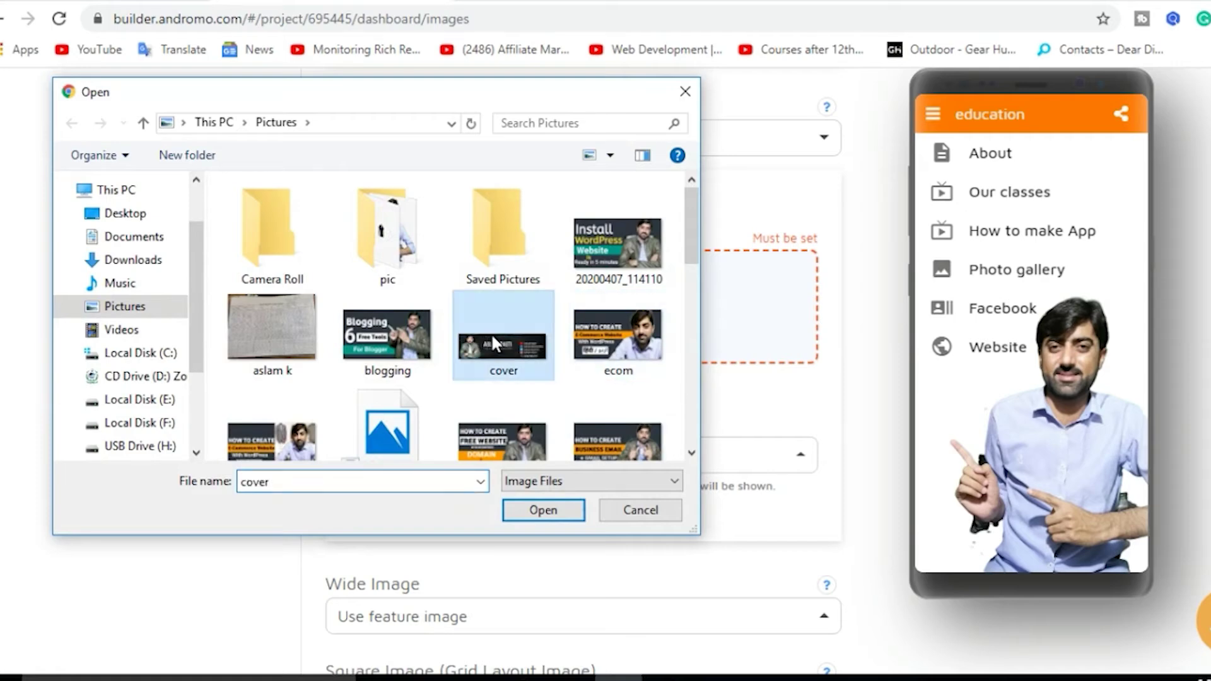
left_click(543, 513)
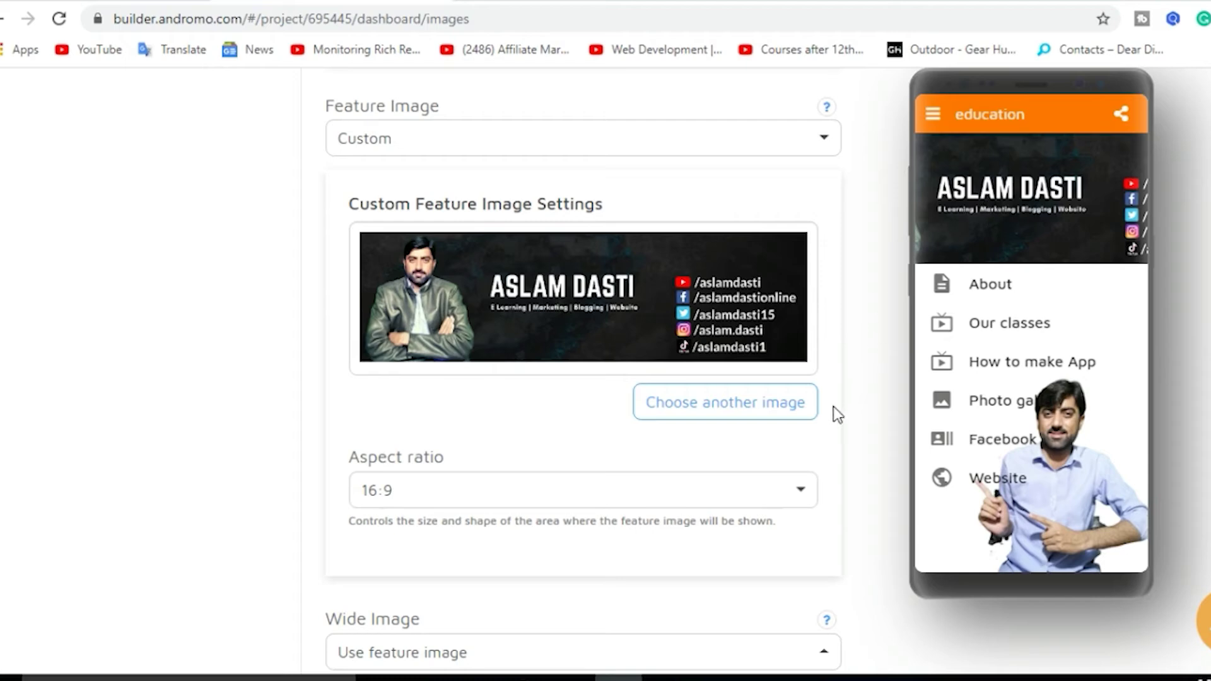
- Check the navigation drawer in the phone preview, close it, and save the theme image changes
scroll(833, 409, "down", 5)
scroll(825, 380, "up", 9)
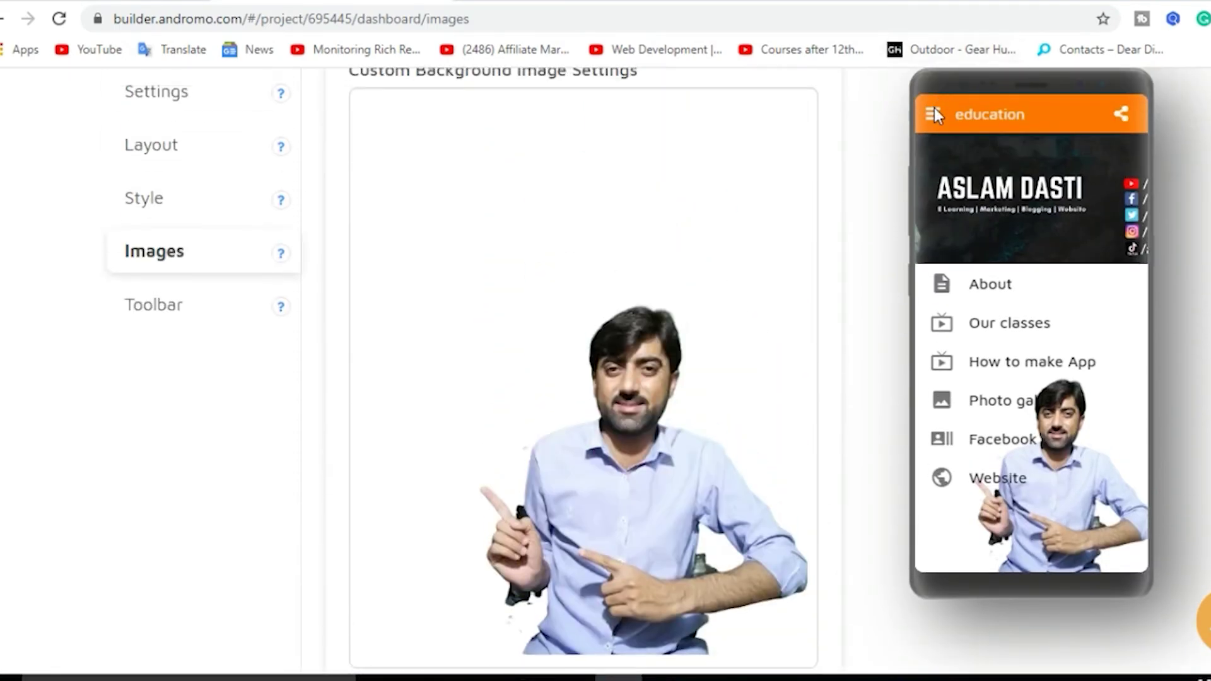
left_click(934, 109)
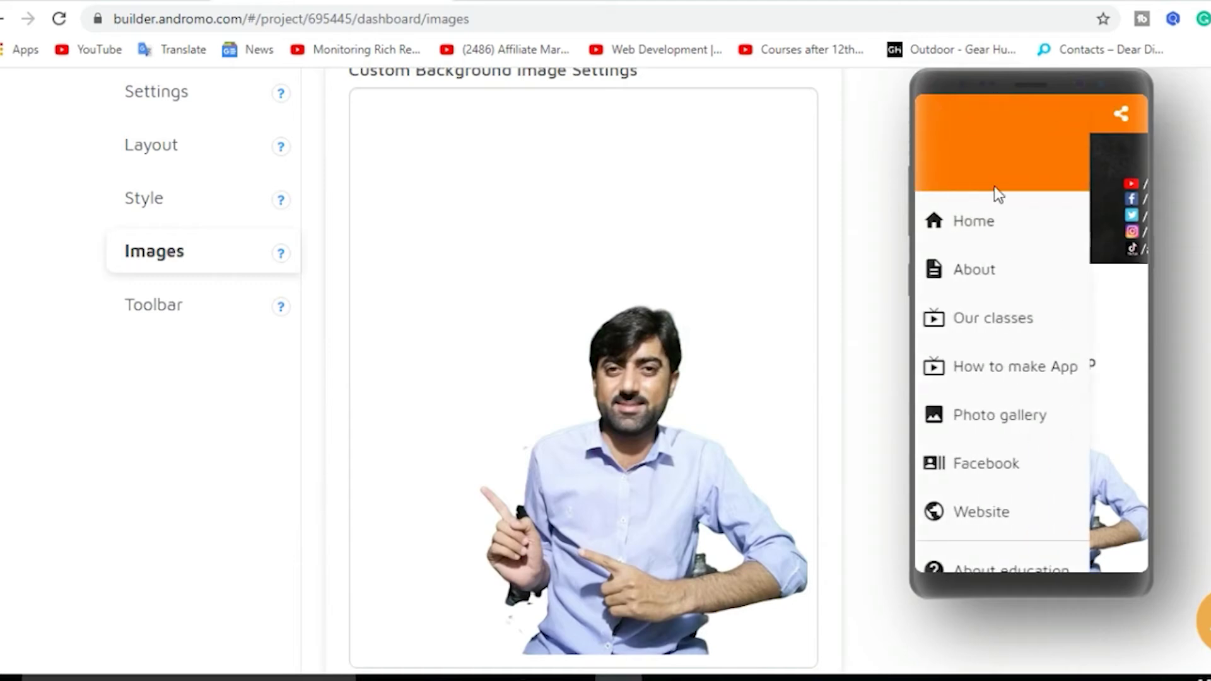
left_click(1110, 228)
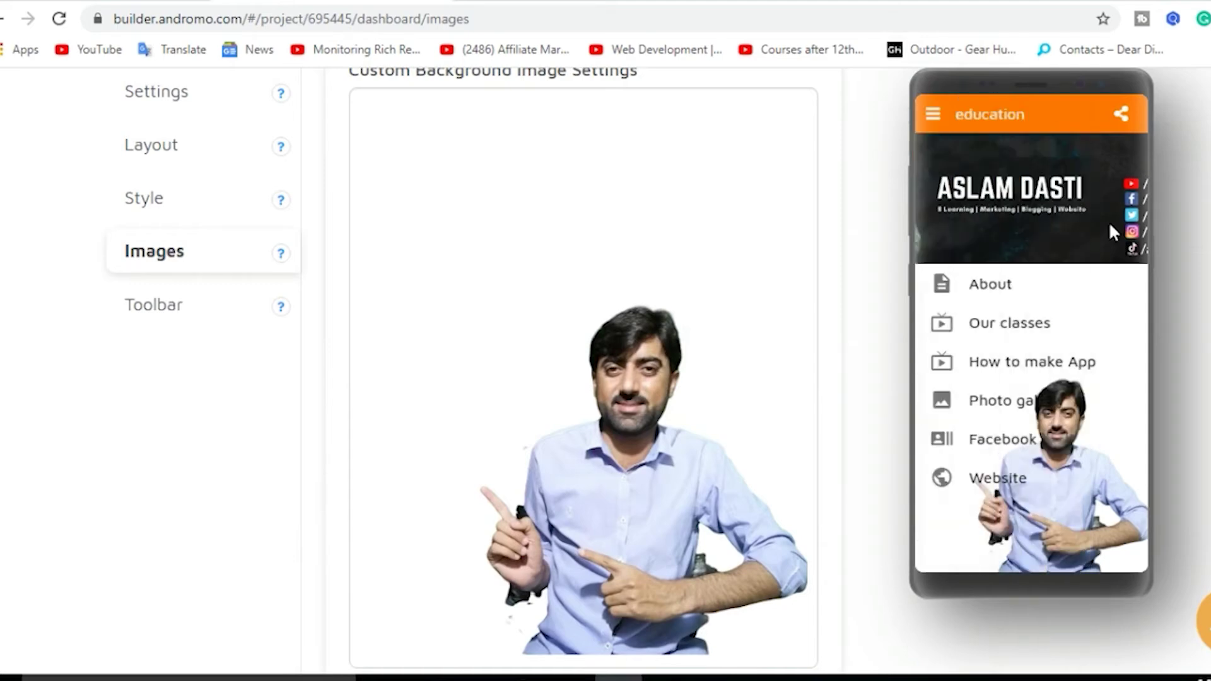
scroll(603, 298, "up", 7)
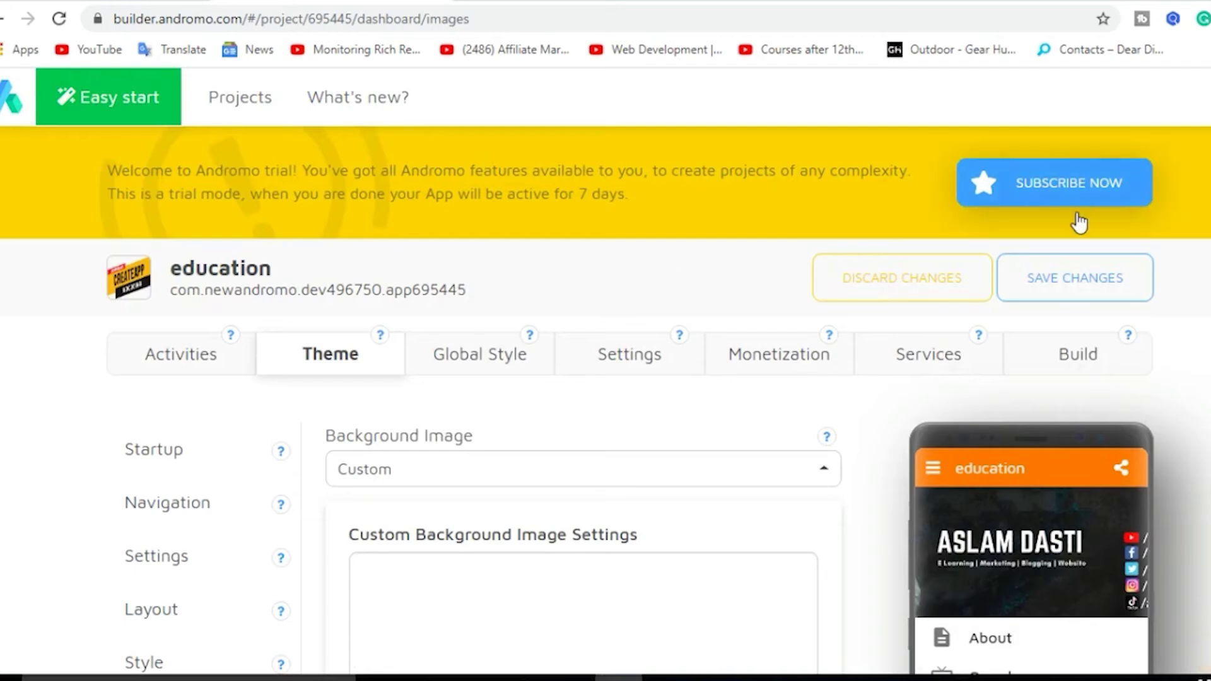
left_click(1050, 292)
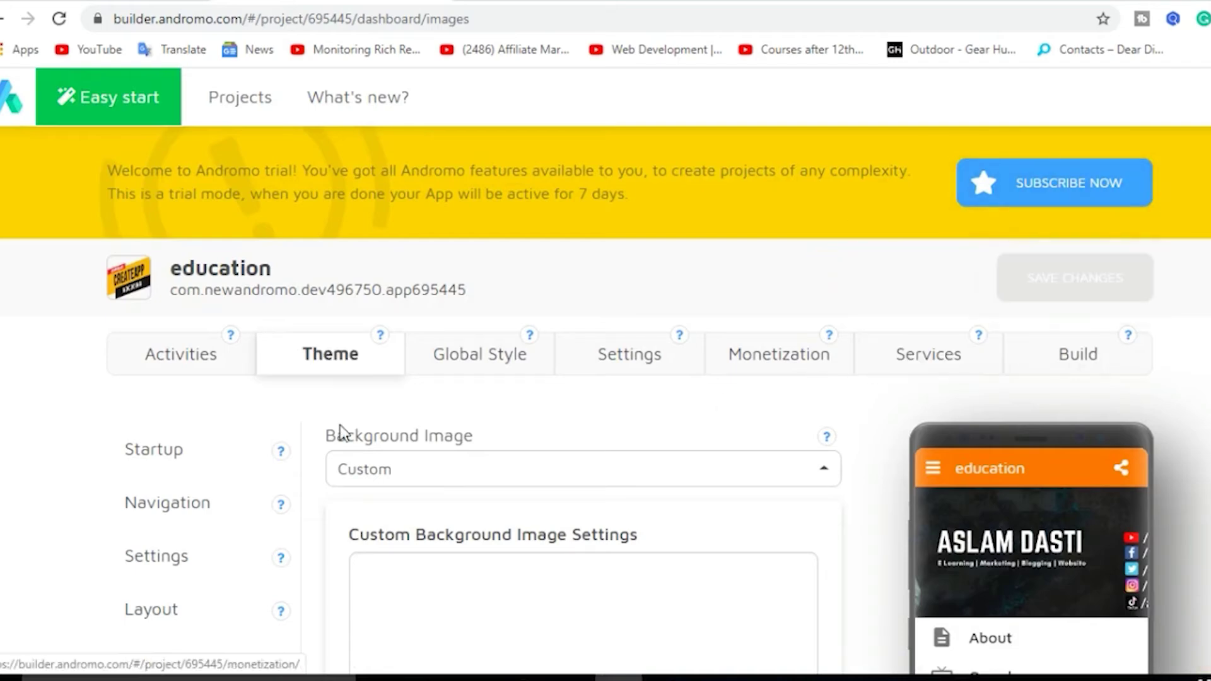
- Return to the list of projects and read the trial notice above it
key("alt+Left")
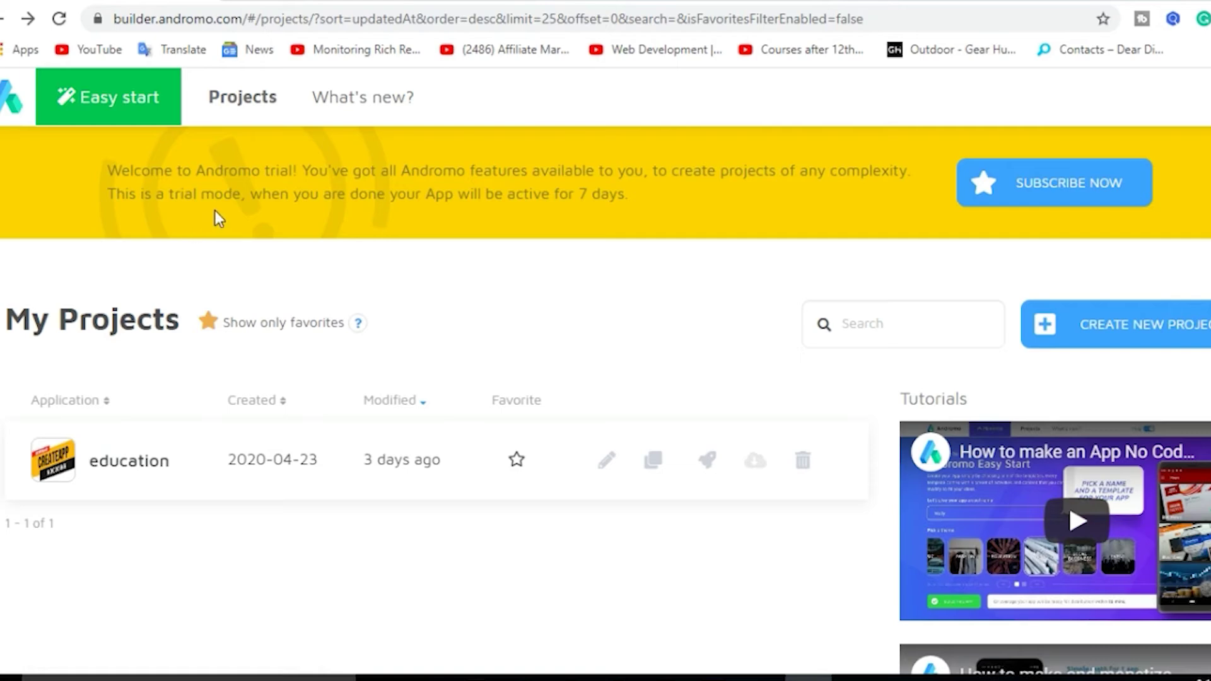
left_click_drag(205, 170, 510, 172)
left_click(570, 199)
left_click_drag(359, 183, 445, 202)
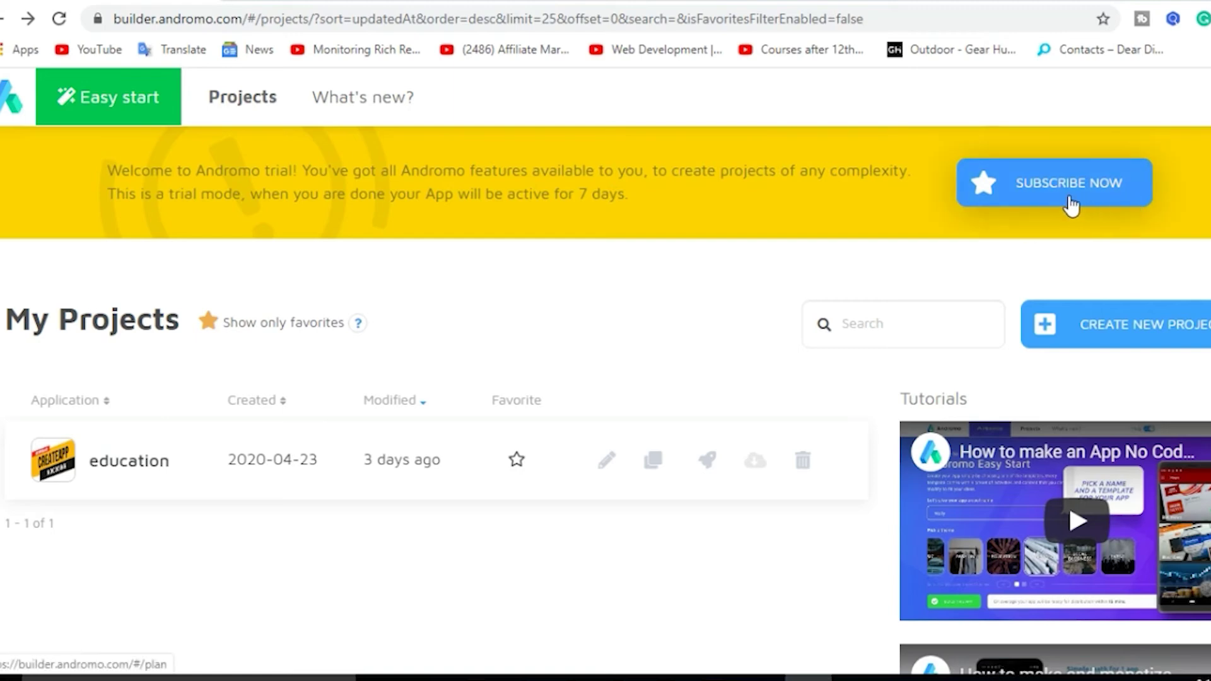
- Open the subscription plans in a new tab and examine the Andromo Pro plan's price and features
right_click(1044, 184)
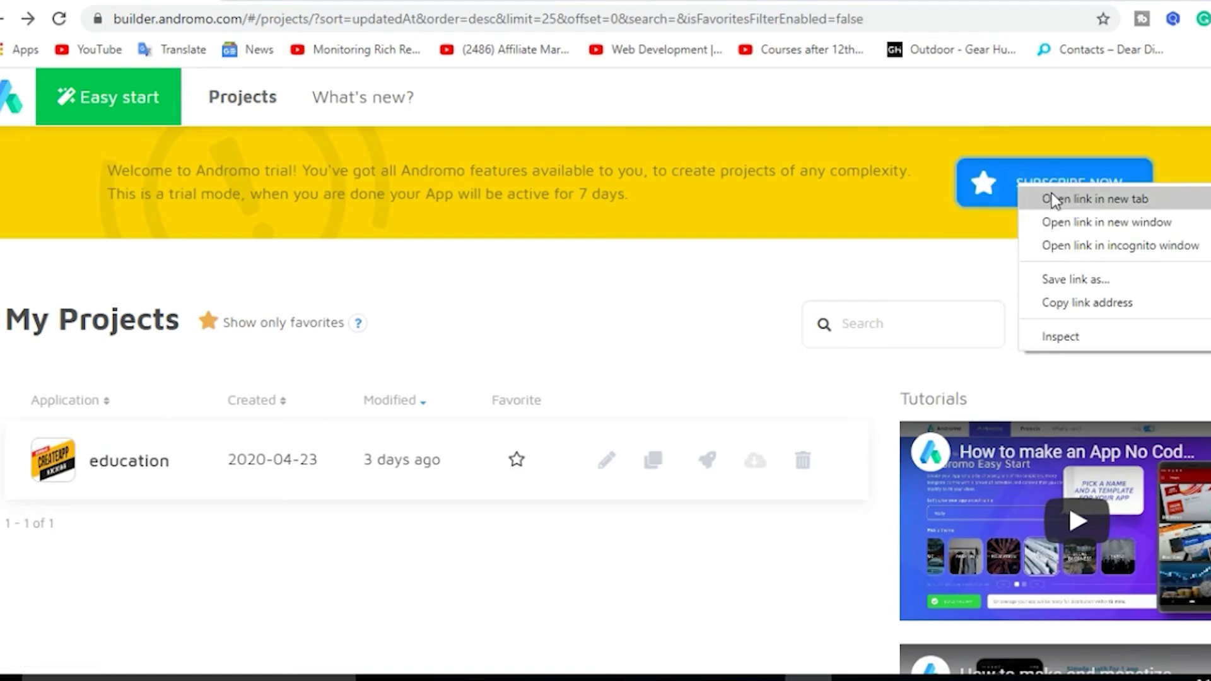
left_click(1051, 197)
left_click(365, 2)
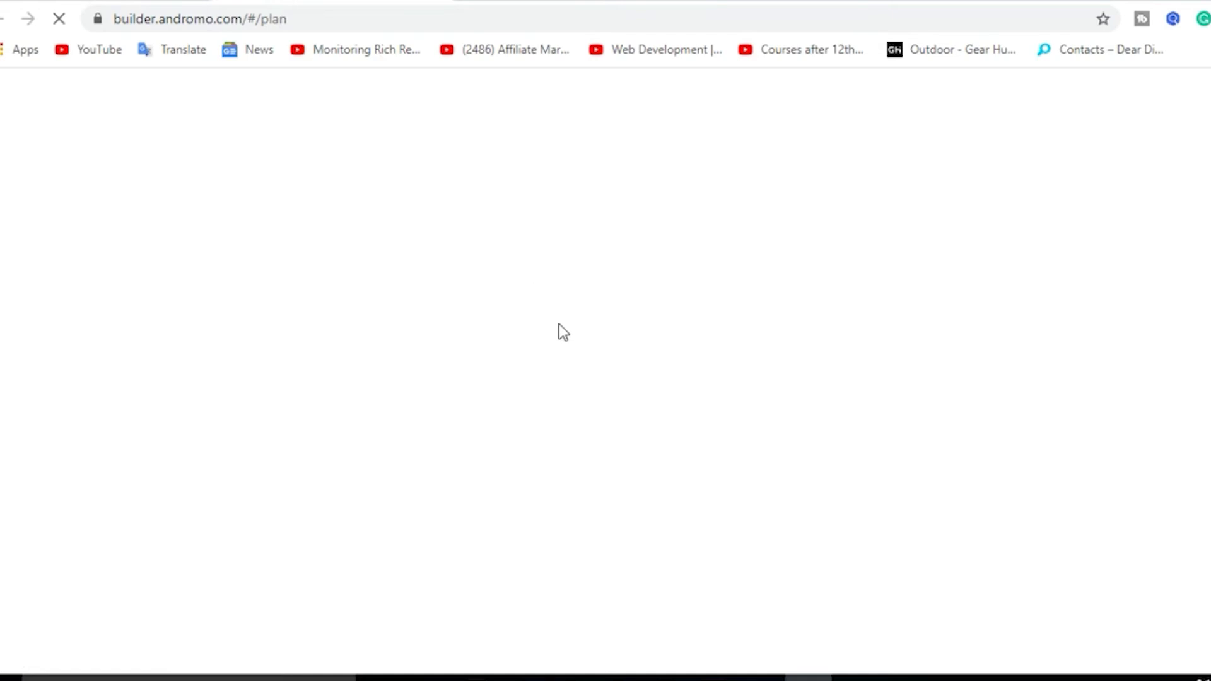
scroll(581, 305, "down", 2)
scroll(582, 304, "down", 3)
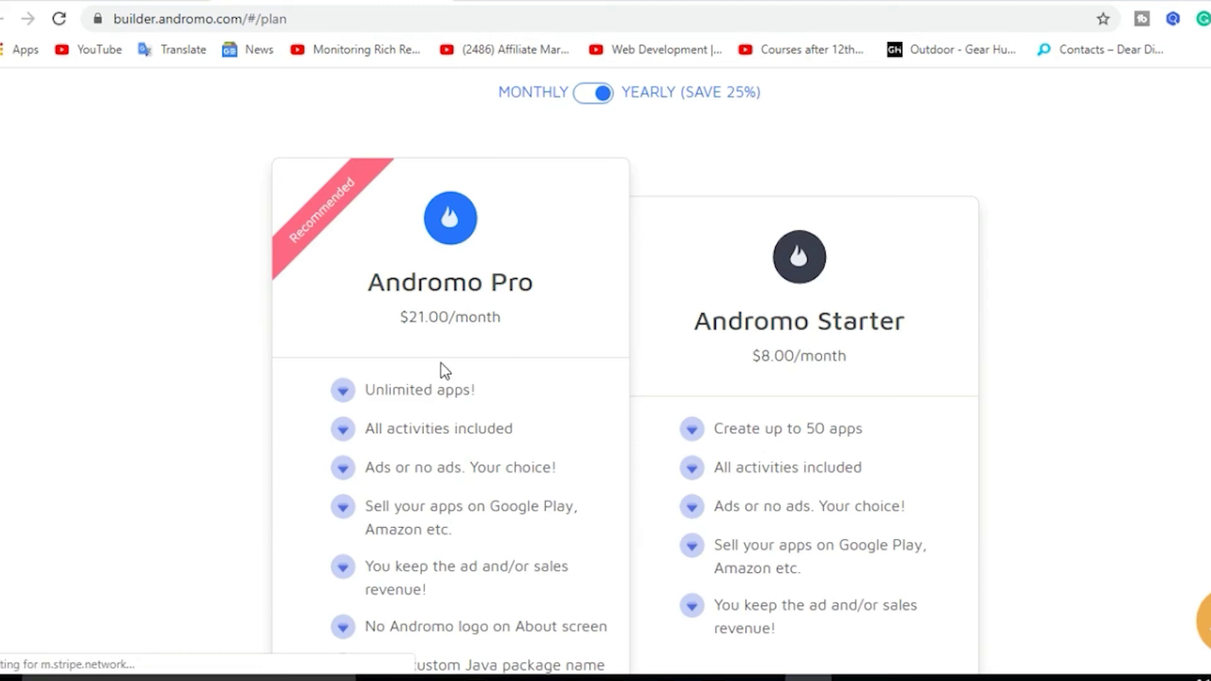
left_click_drag(424, 390, 483, 321)
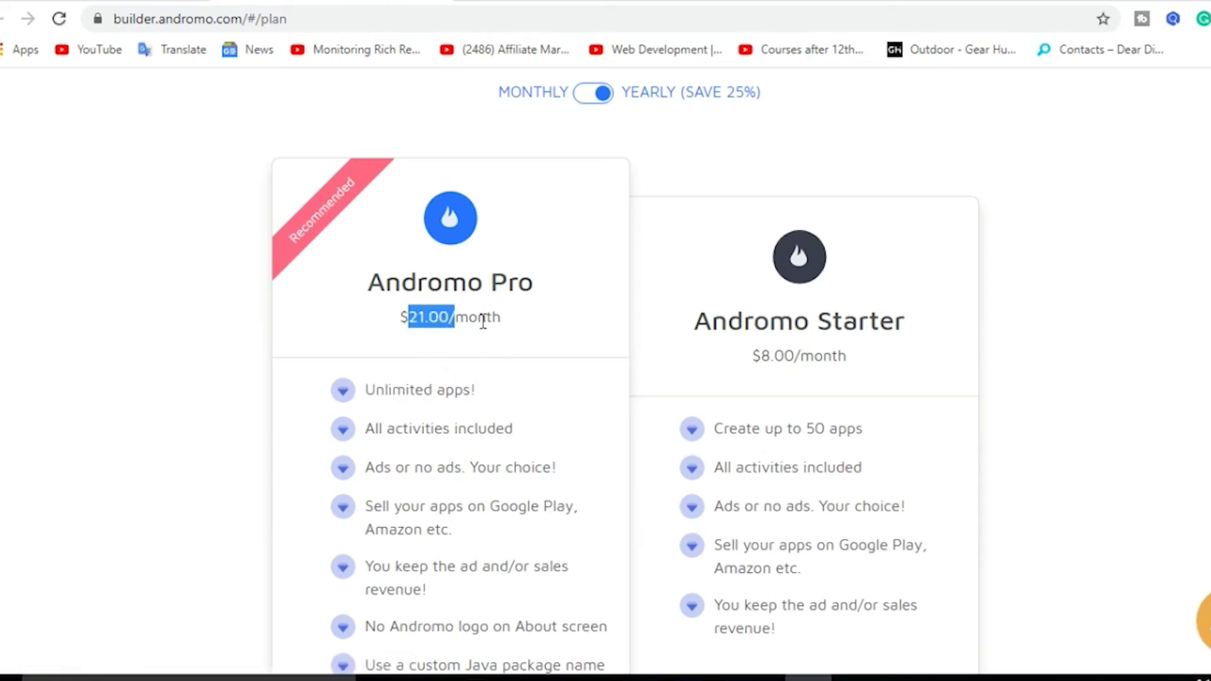
scroll(506, 321, "down", 2)
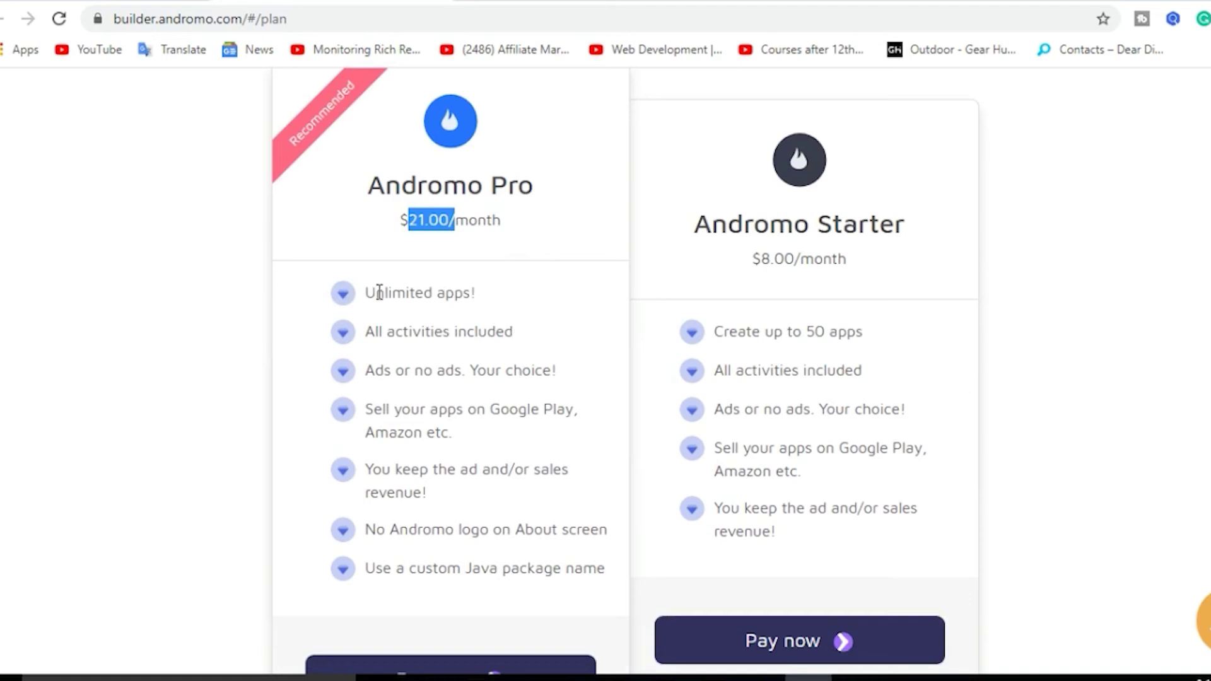
left_click_drag(366, 292, 481, 289)
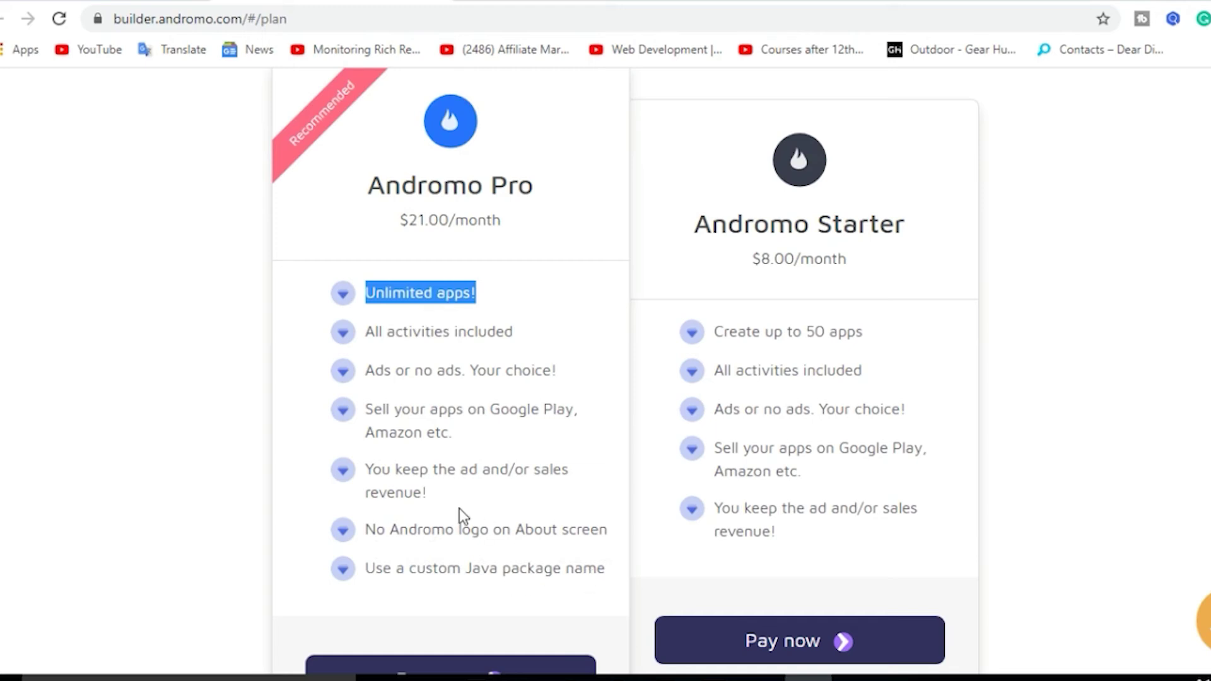
left_click_drag(365, 333, 597, 568)
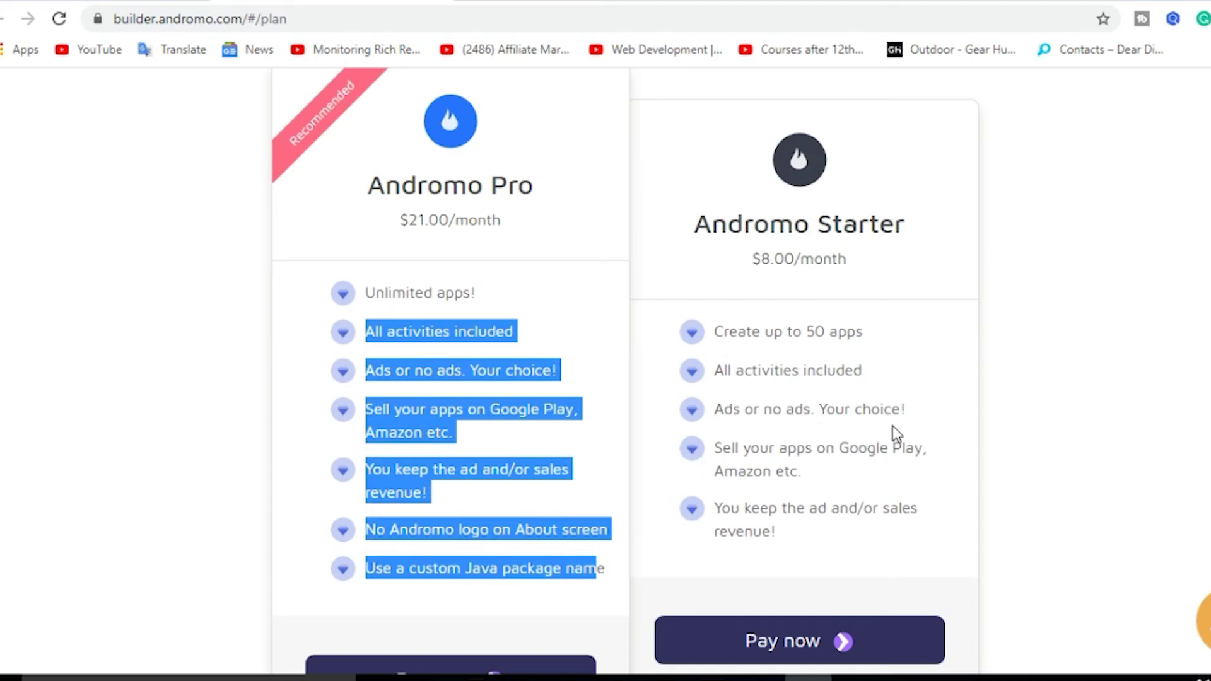
- Examine the Andromo Starter plan's features, app limit and payment options
left_click(729, 409)
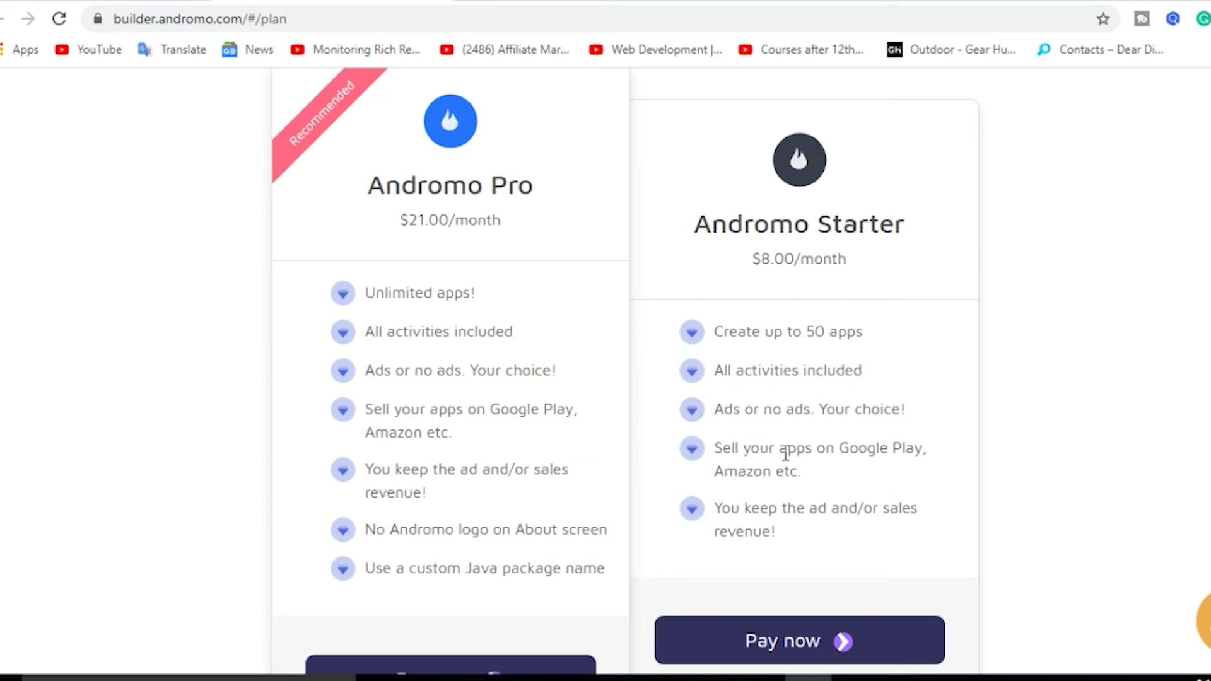
scroll(879, 464, "down", 2)
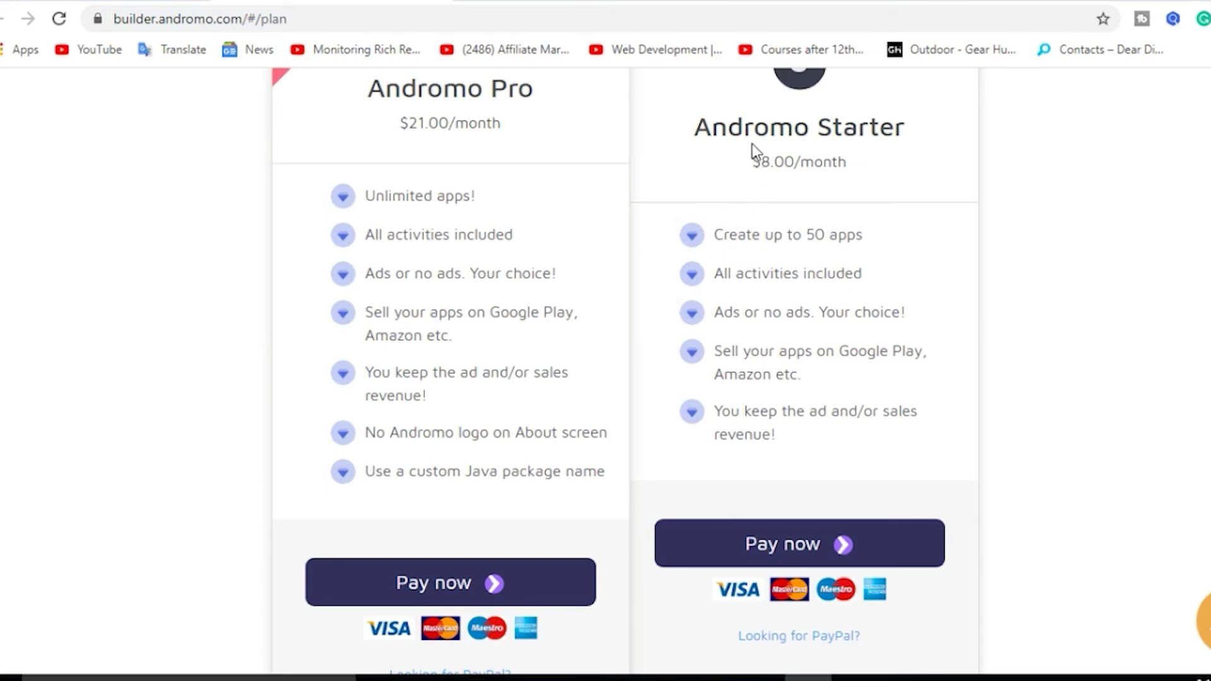
left_click_drag(693, 128, 768, 128)
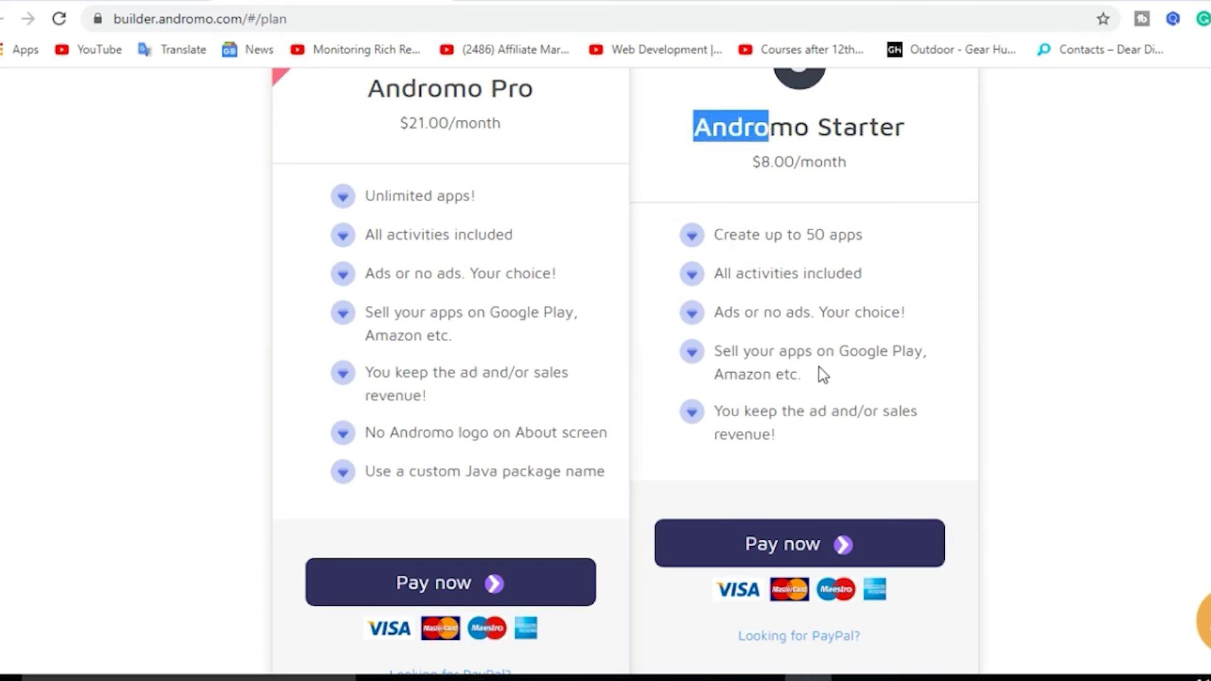
left_click_drag(713, 313, 907, 314)
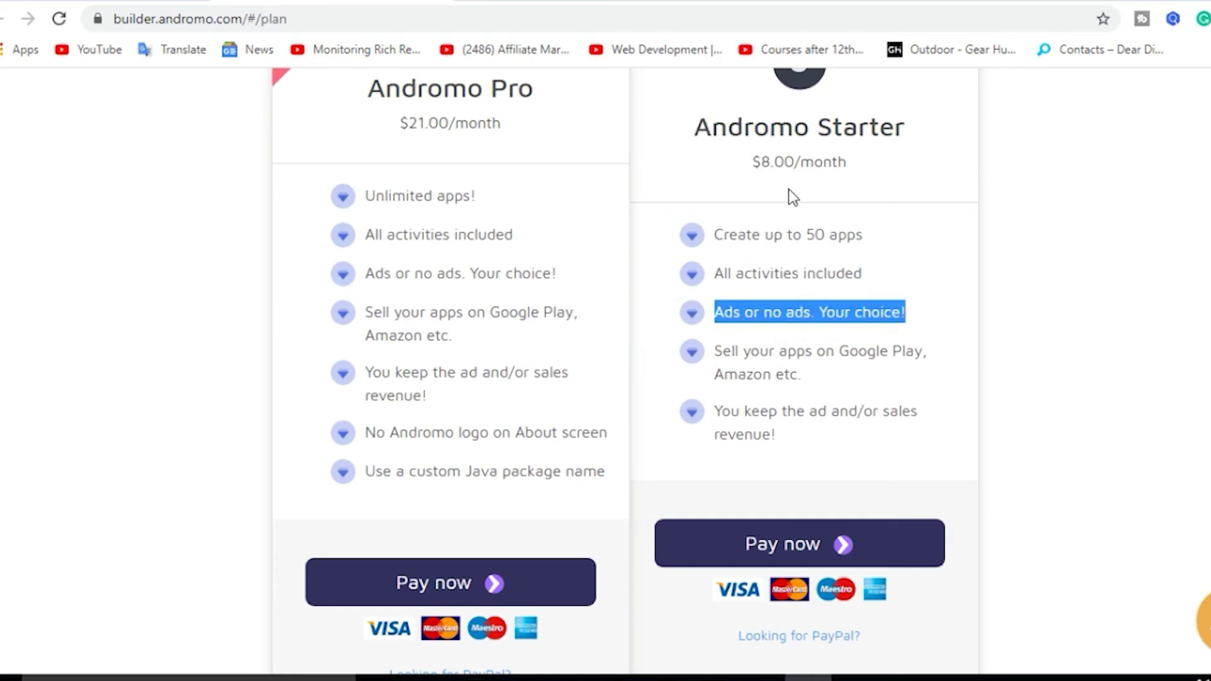
left_click_drag(802, 234, 848, 231)
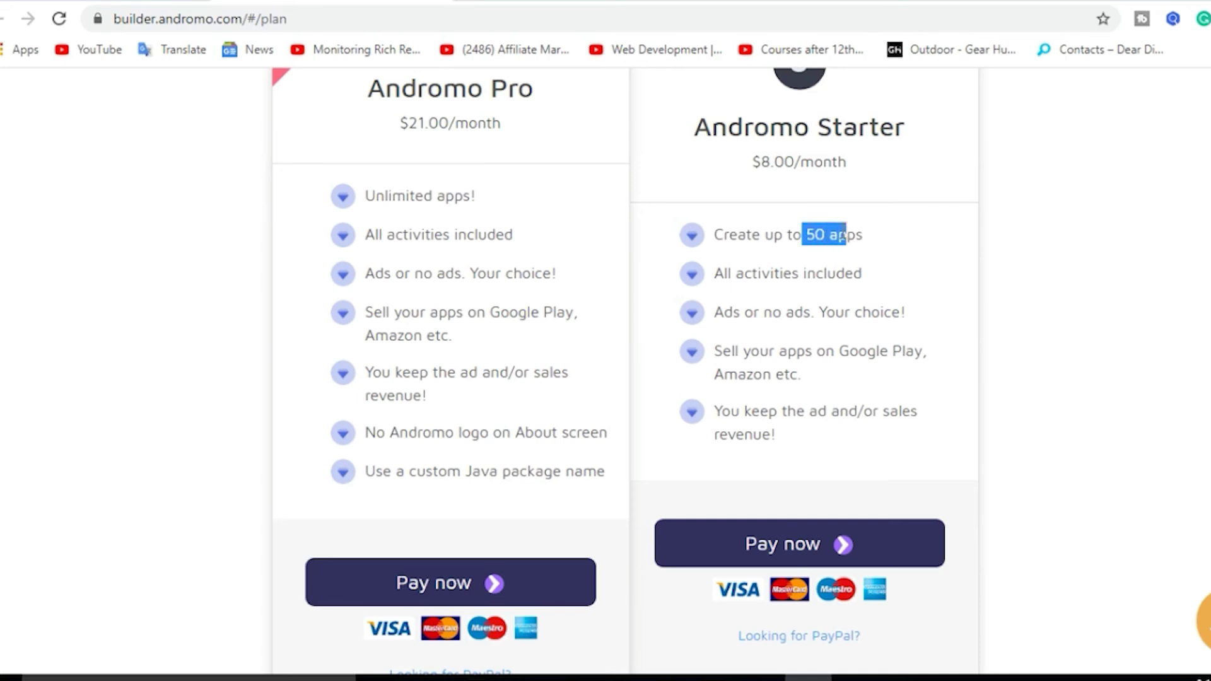
scroll(838, 233, "down", 1)
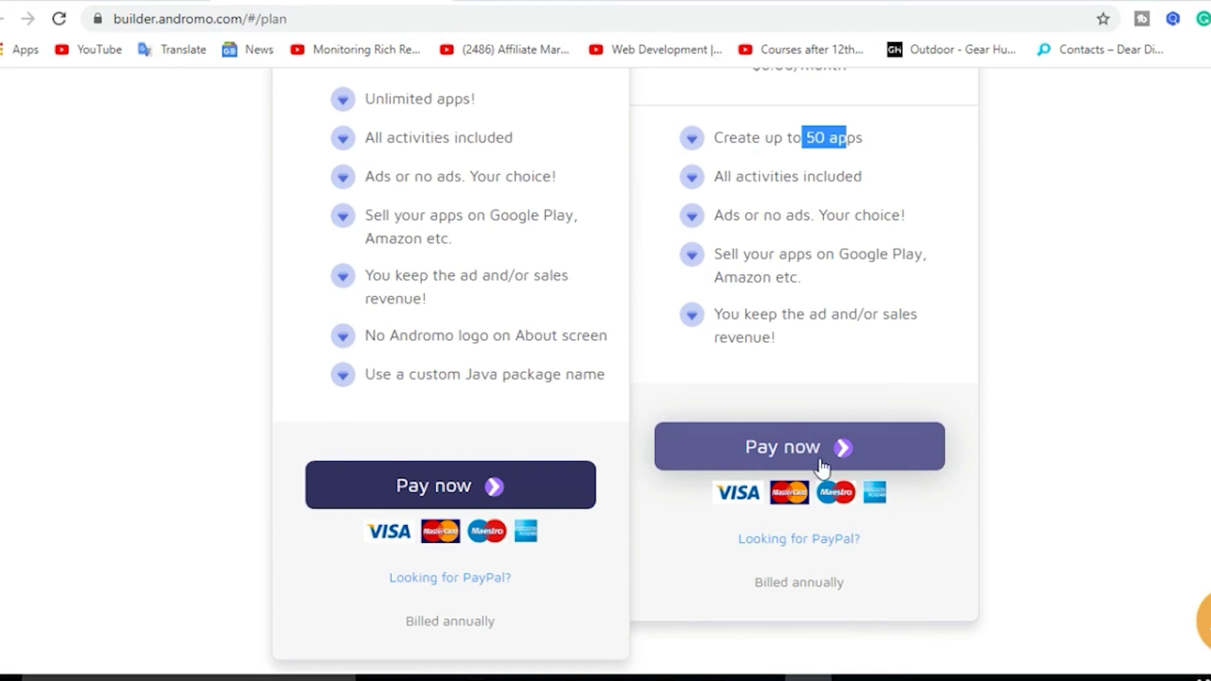
- Leave the subscription plans, return to the list of projects and open the education project's activities
left_click(750, 463)
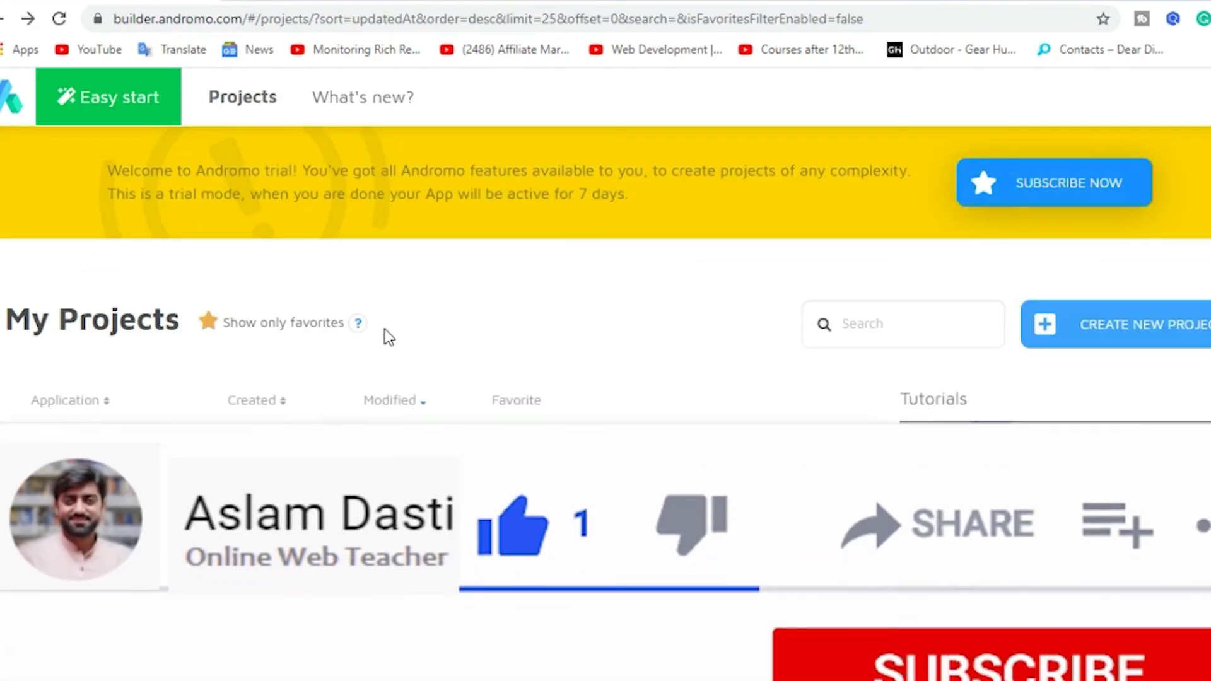
left_click(95, 463)
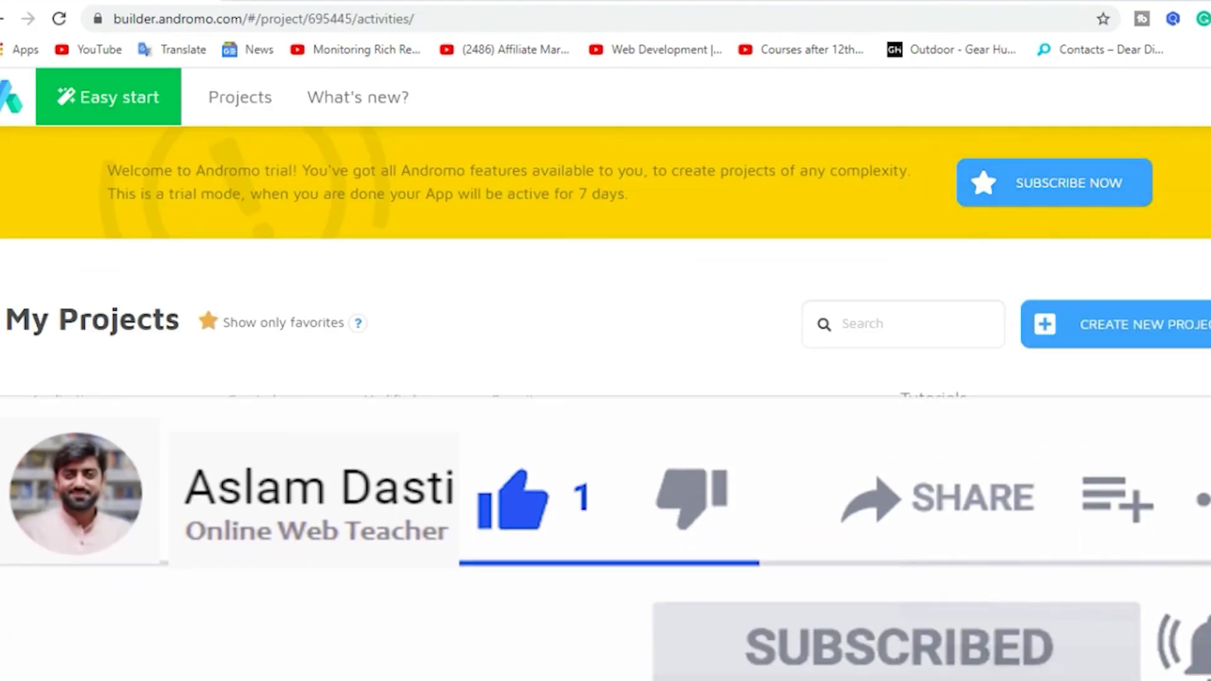
scroll(754, 290, "down", 5)
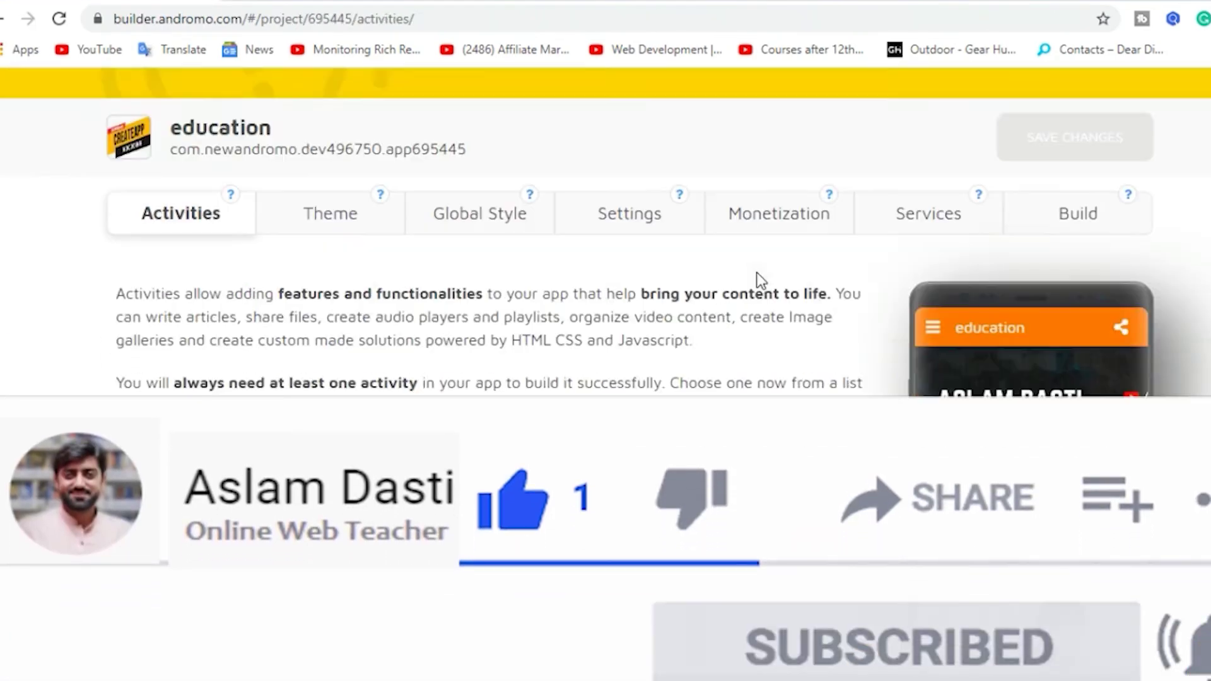
scroll(413, 391, "up", 5)
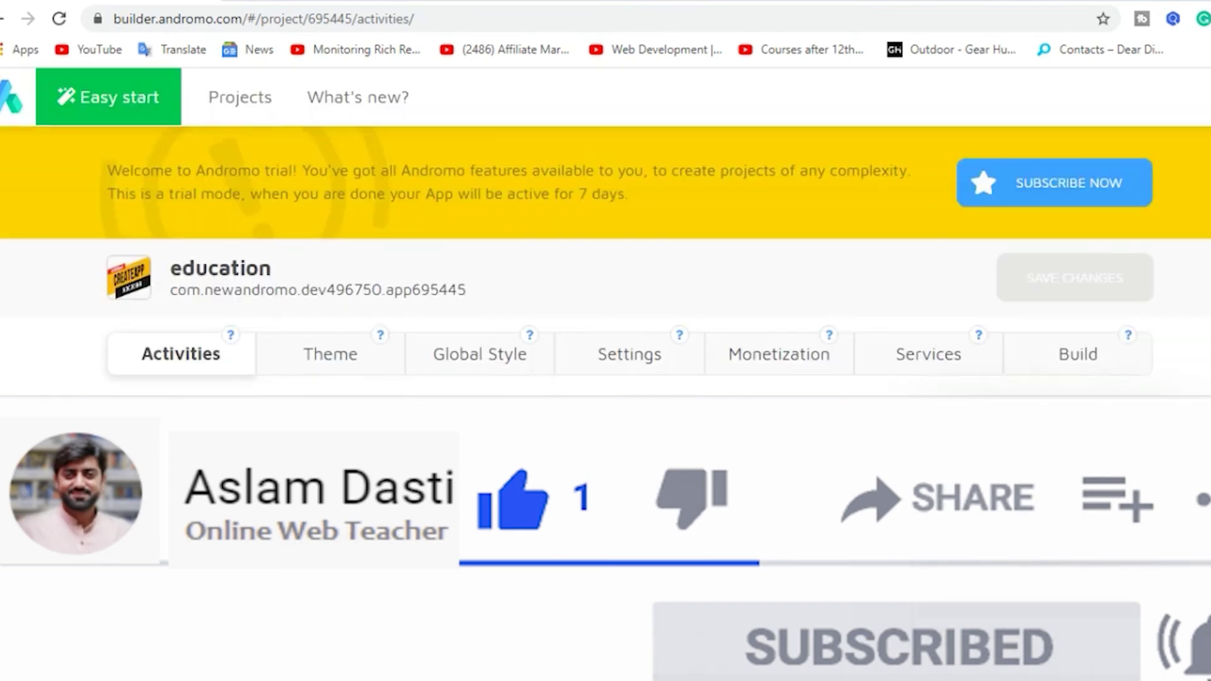
- Go through the education project's theme page and its global color, image and toolbar style settings
left_click(338, 369)
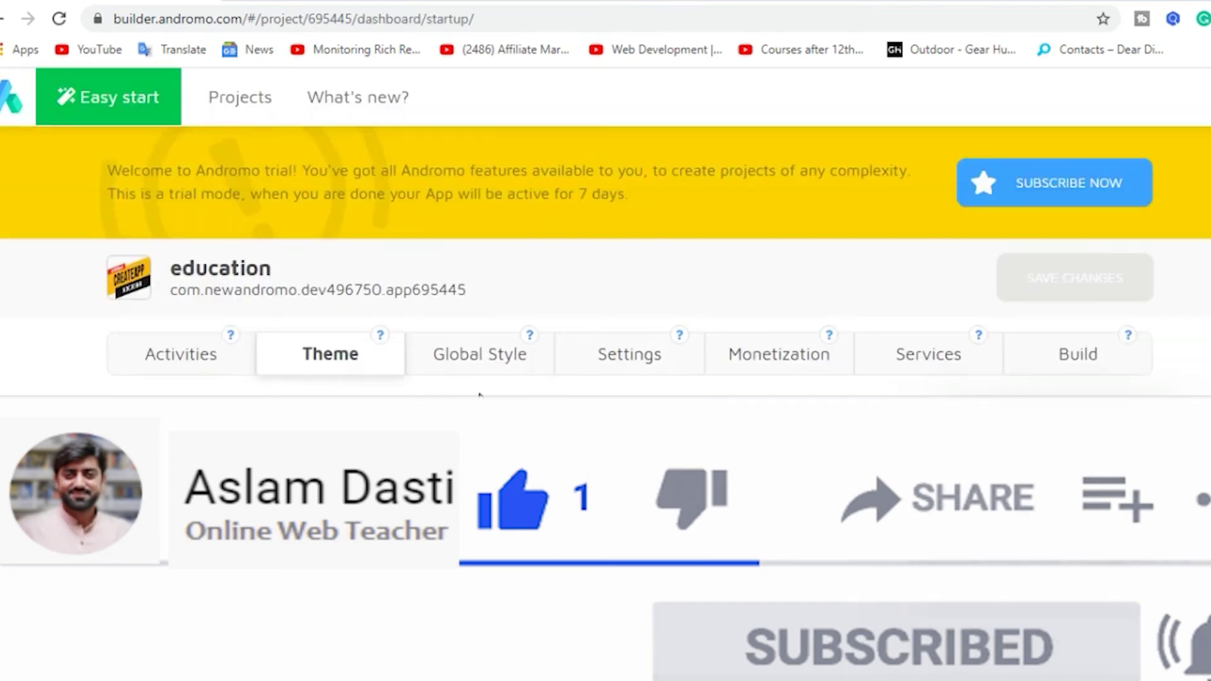
left_click(470, 355)
scroll(555, 476, "down", 3)
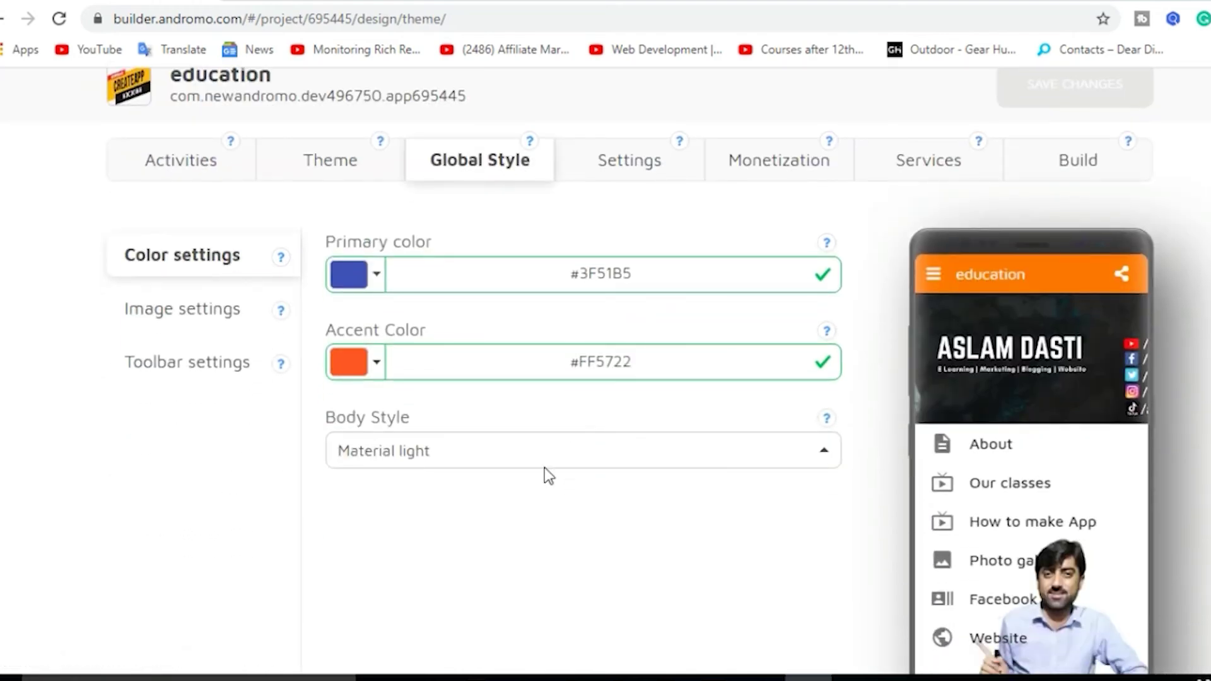
scroll(550, 273, "up", 2)
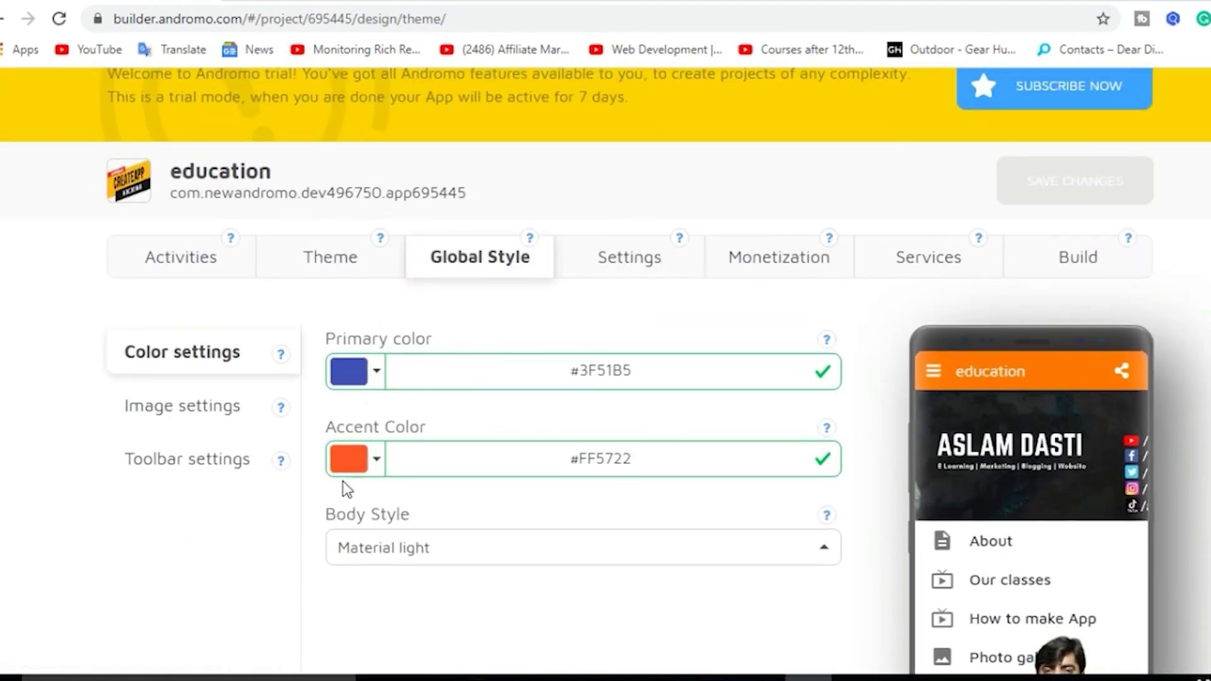
left_click(255, 459)
left_click(208, 426)
scroll(268, 416, "down", 5)
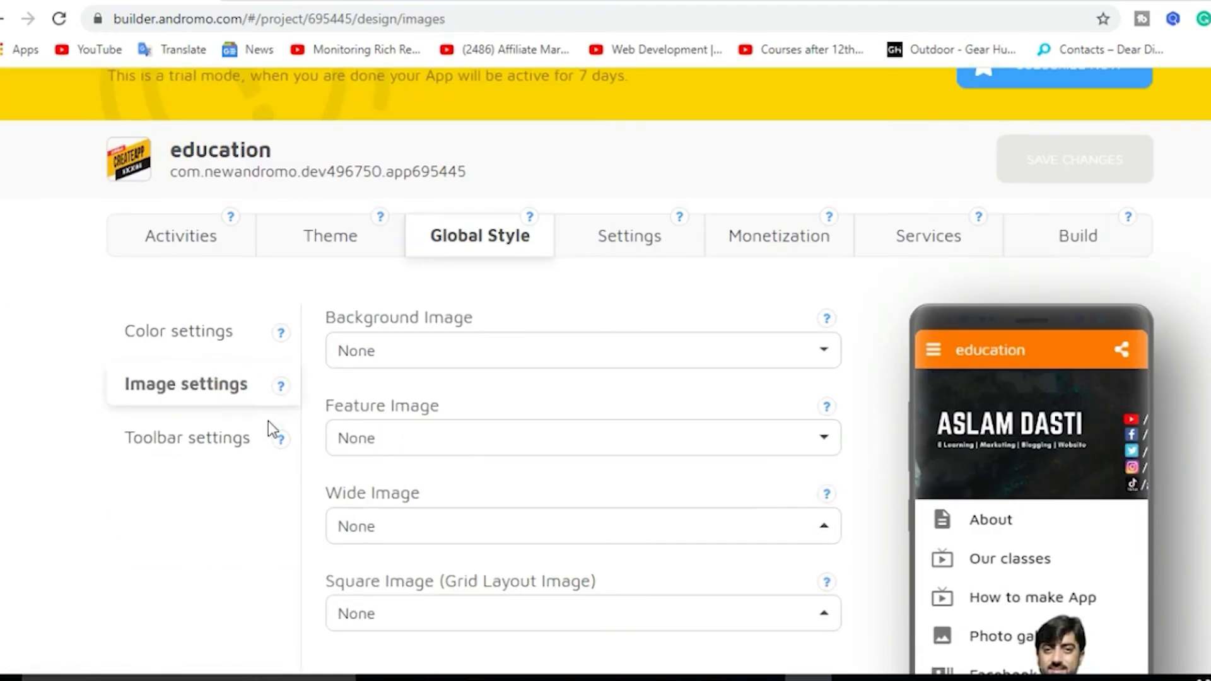
left_click(191, 291)
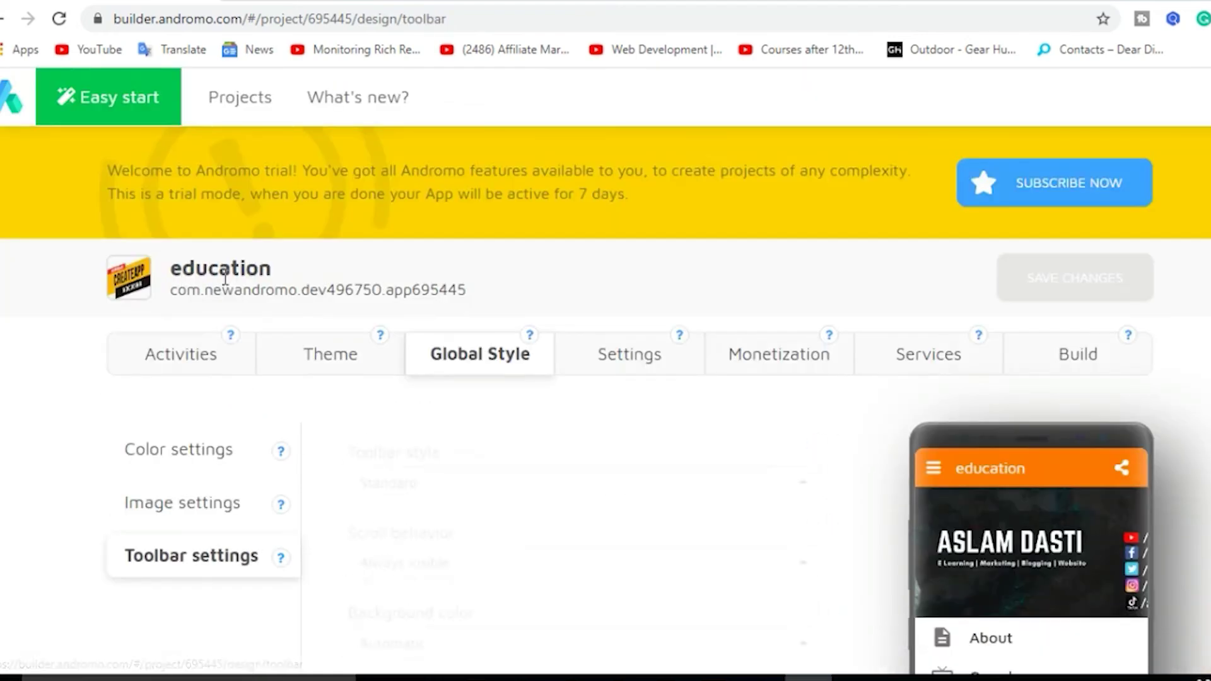
- Review the basic app information settings, including the app name and the available target market options
left_click(642, 357)
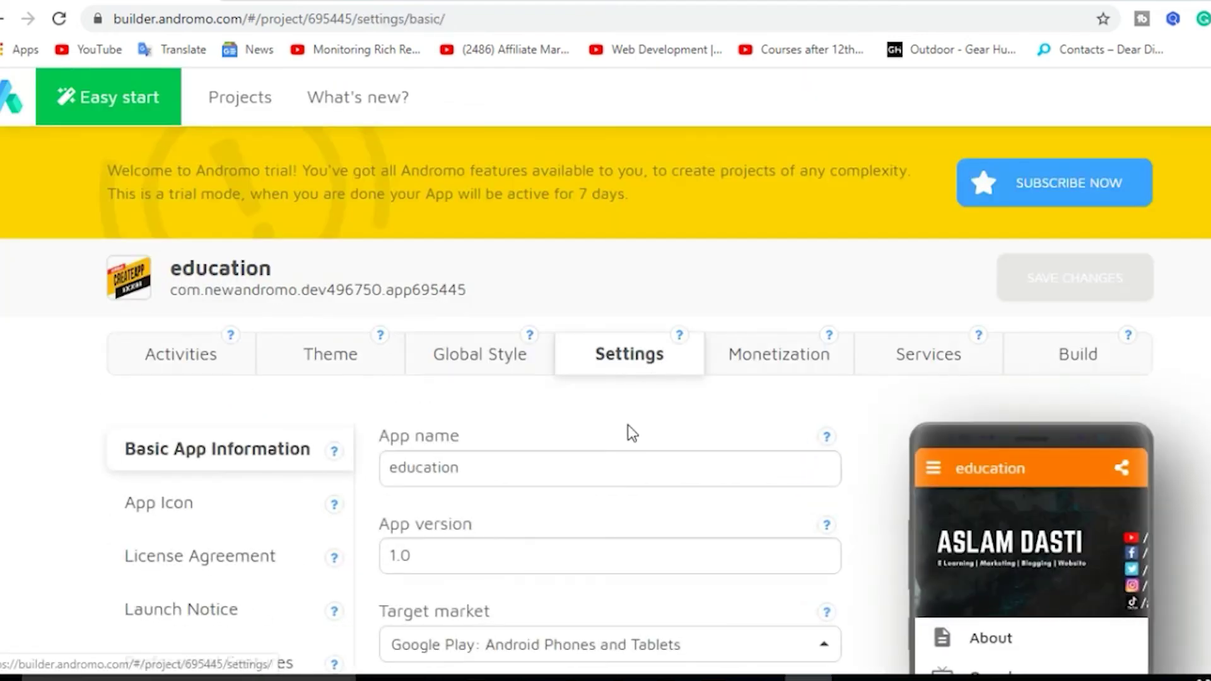
scroll(605, 435, "down", 3)
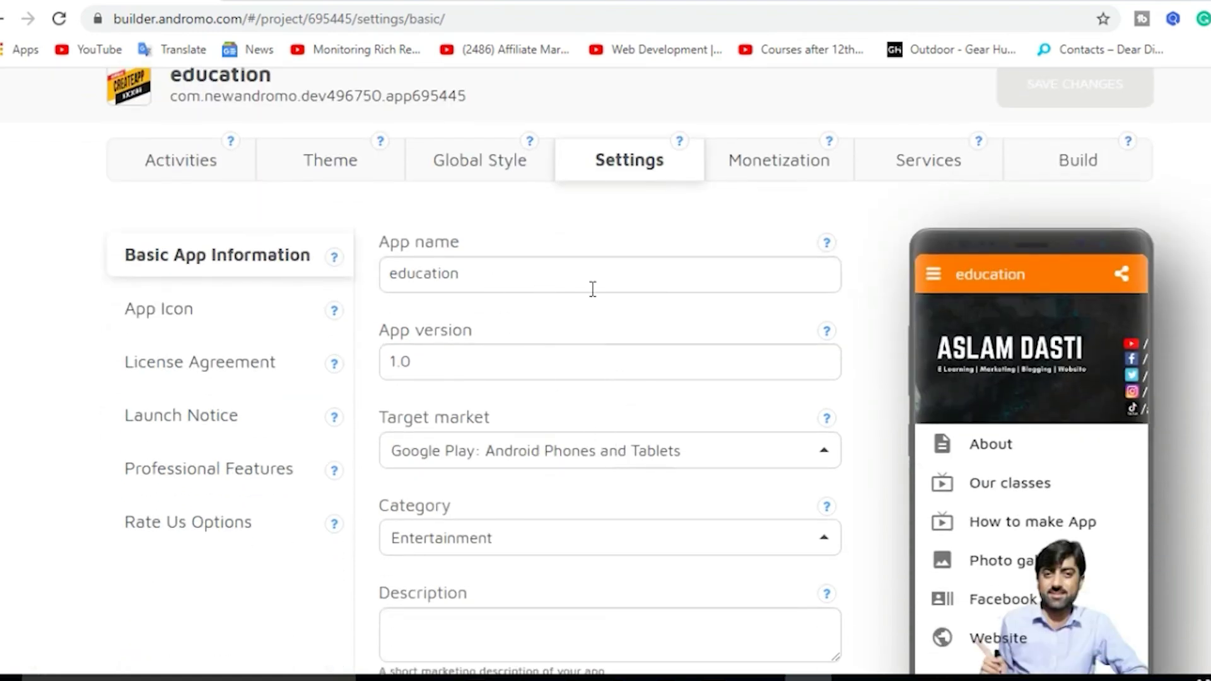
left_click(497, 279)
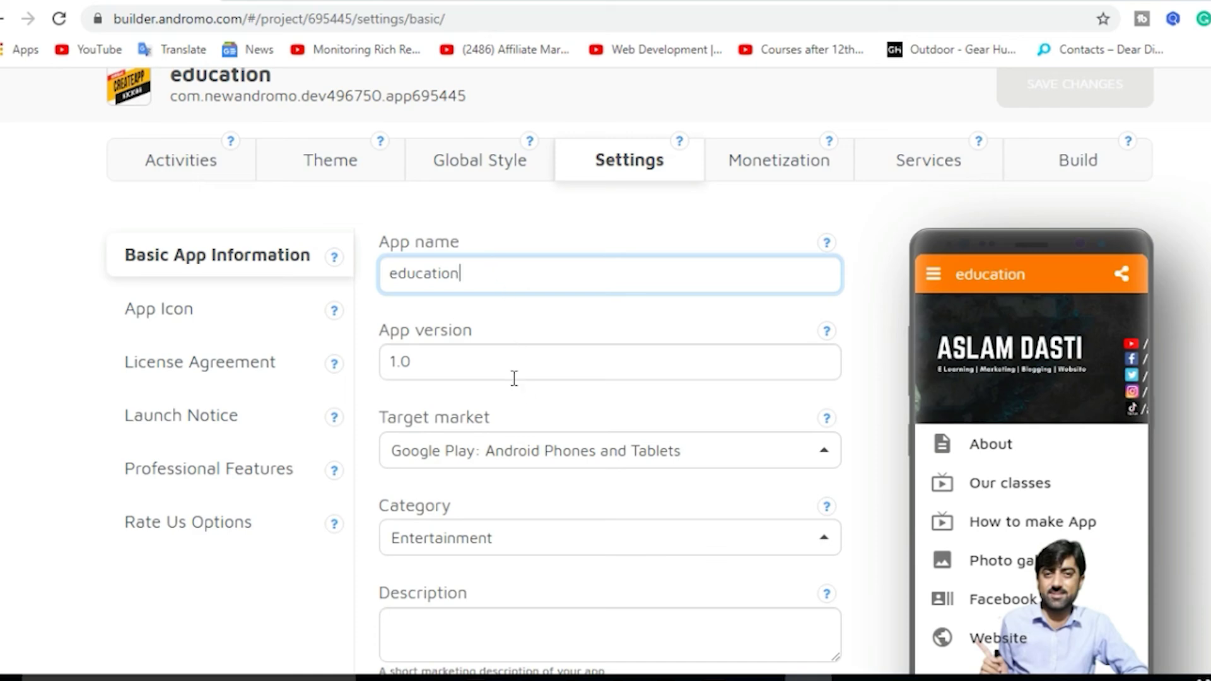
scroll(541, 377, "down", 2)
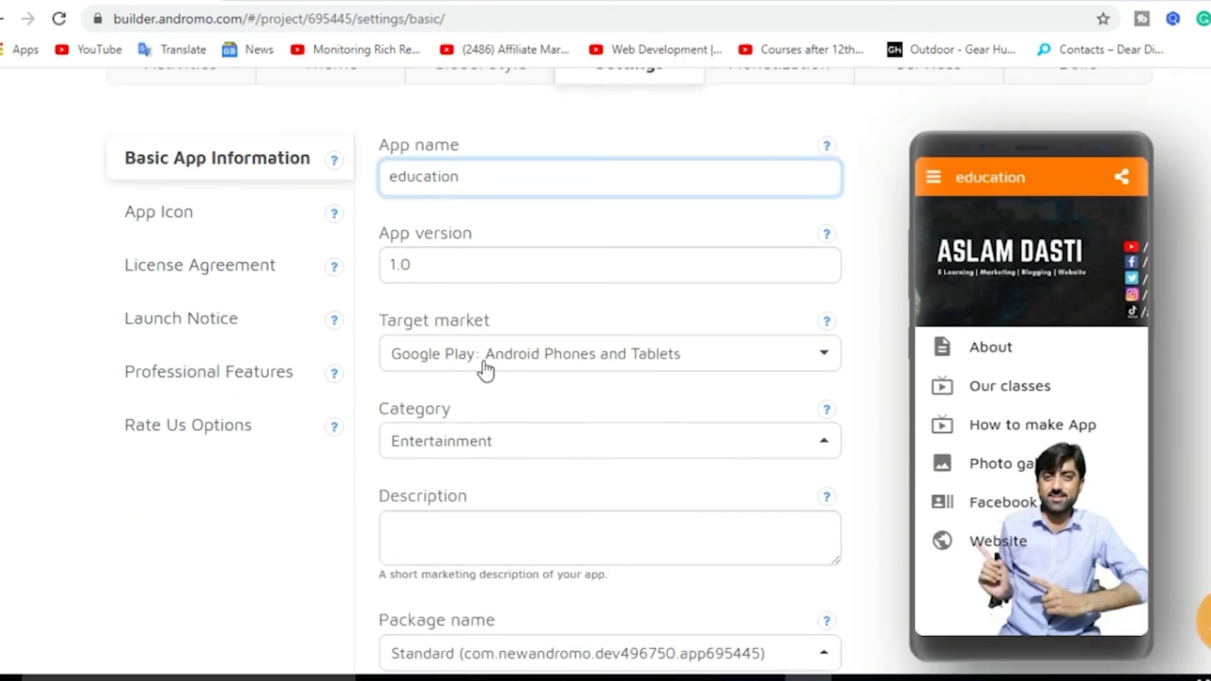
left_click(607, 361)
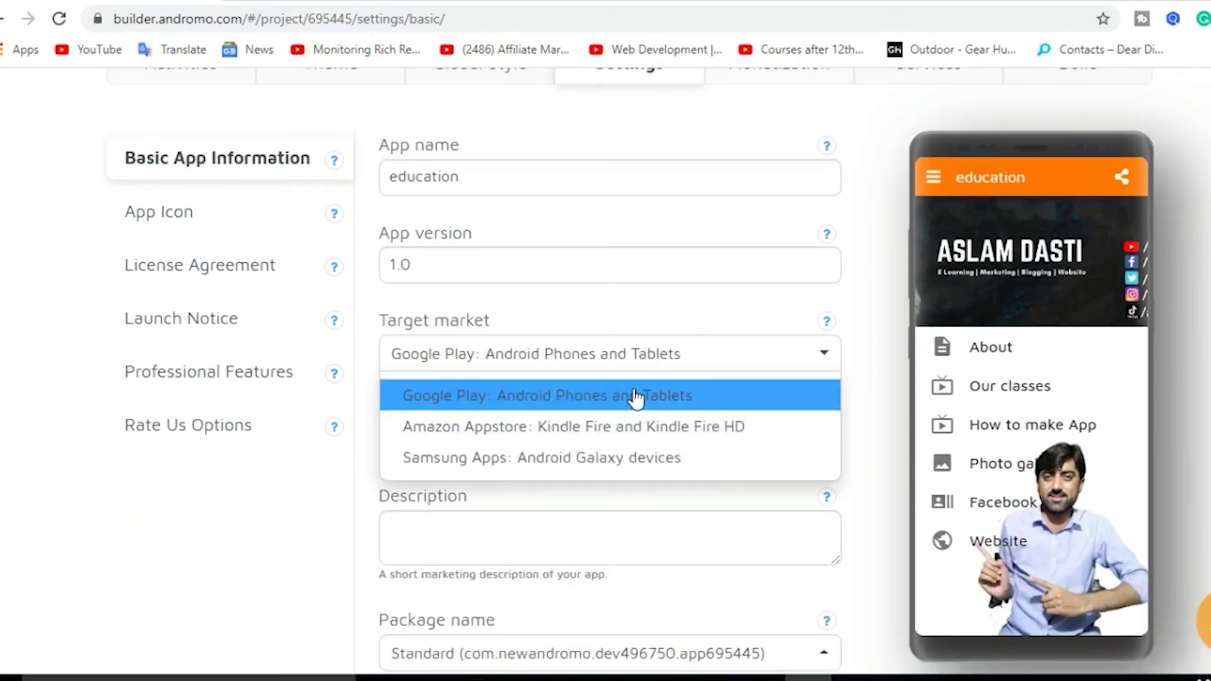
left_click(357, 486)
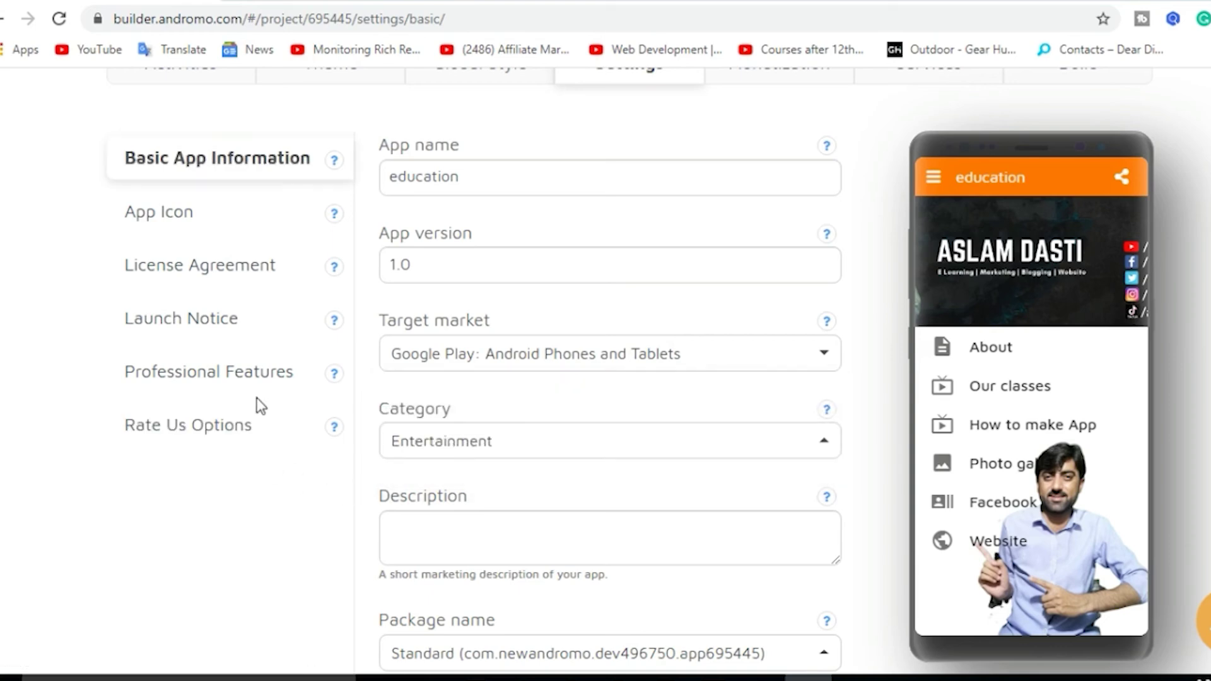
- Examine the app's License Agreement, Launch Notice, Professional Features and Rate Us settings
left_click(234, 266)
scroll(498, 289, "down", 3)
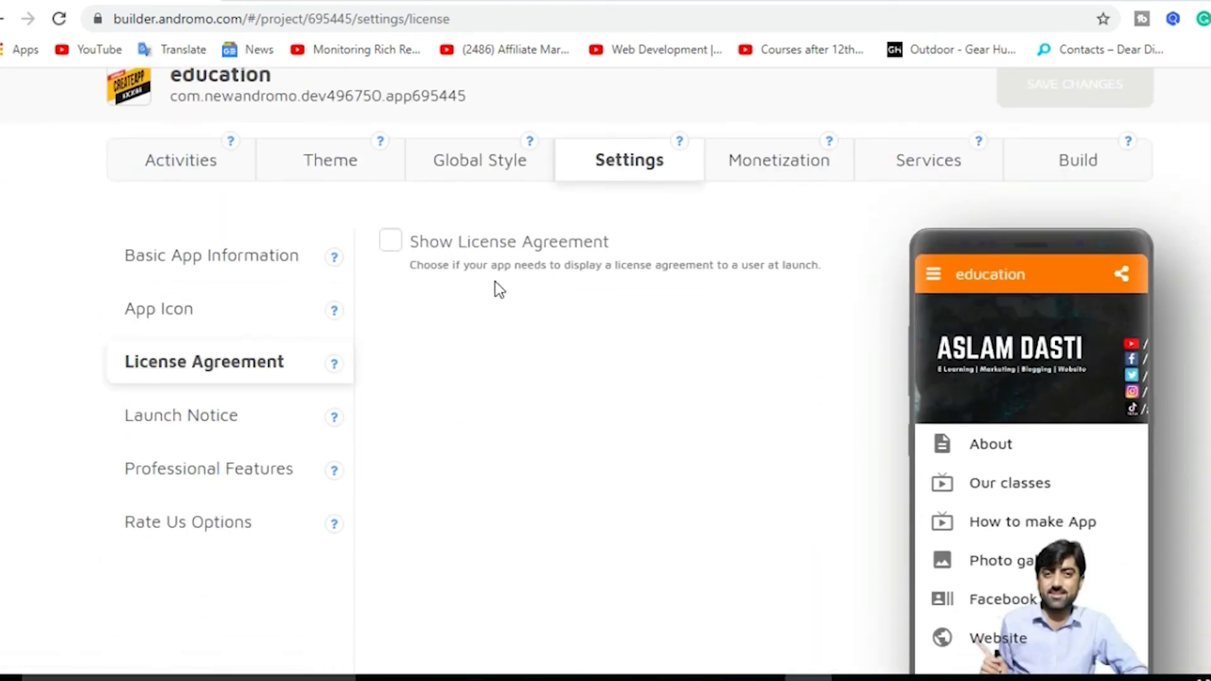
left_click(201, 429)
scroll(233, 481, "down", 3)
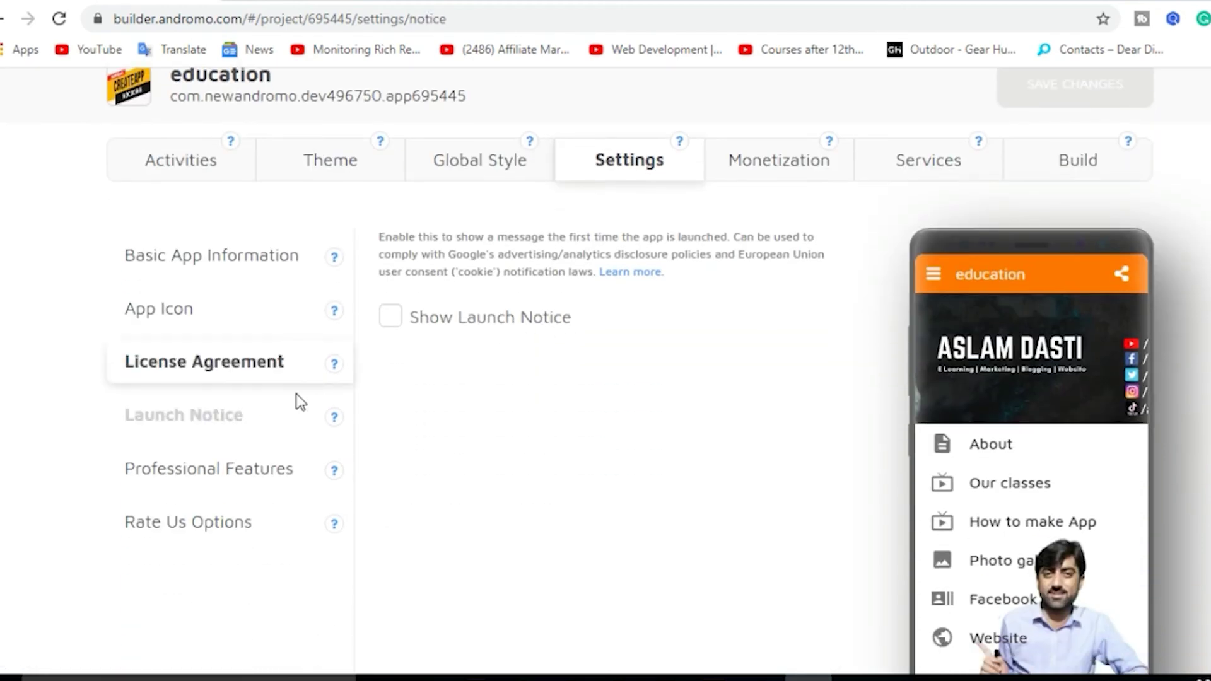
left_click(244, 474)
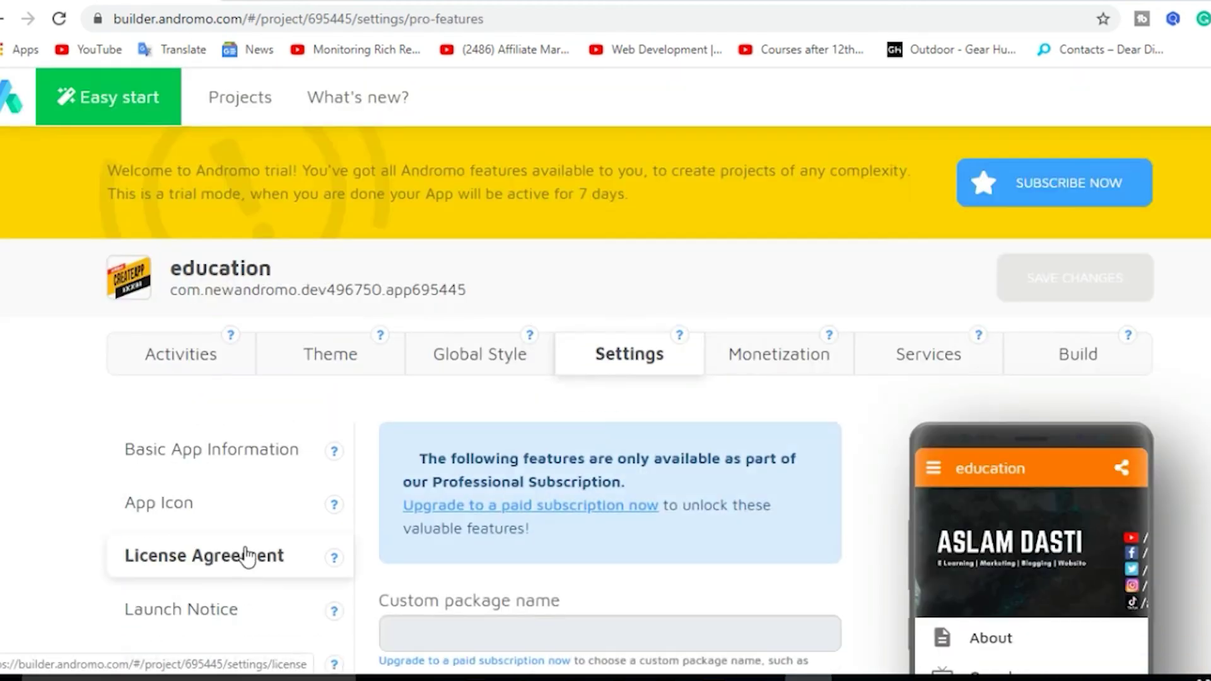
scroll(243, 554, "down", 3)
left_click(238, 527)
scroll(476, 488, "down", 3)
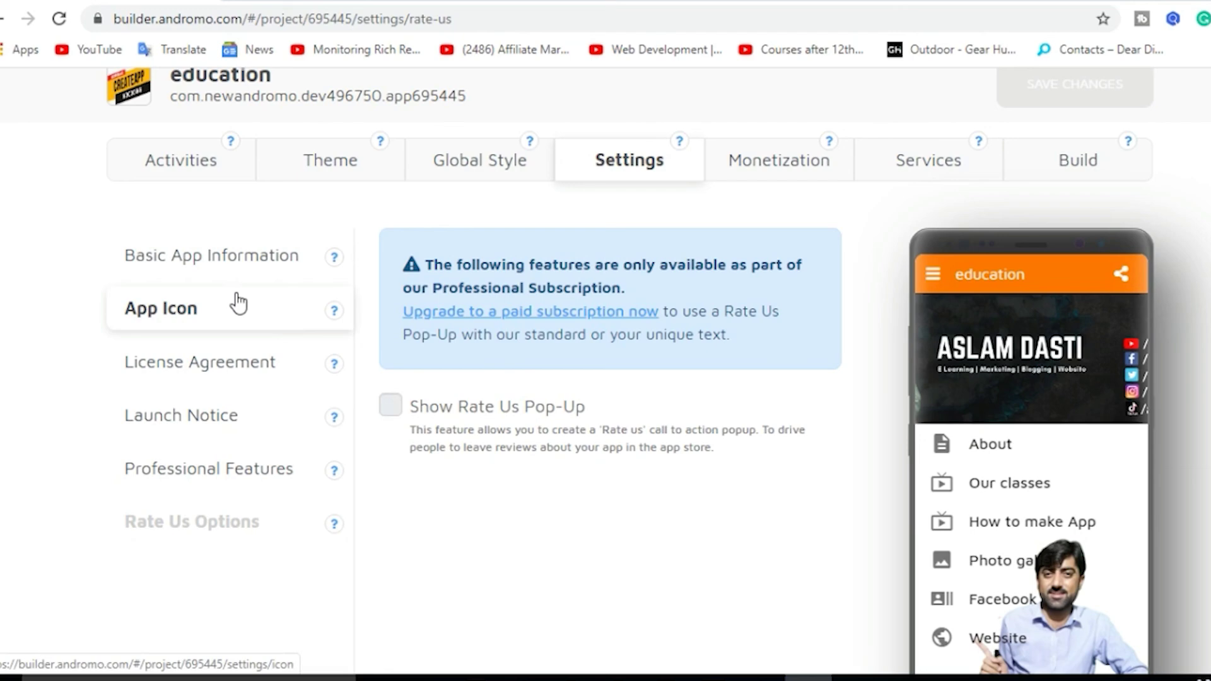
- Examine the monetization settings, covering the ad networks and the time between interstitial ads
scroll(239, 304, "up", 3)
left_click(780, 376)
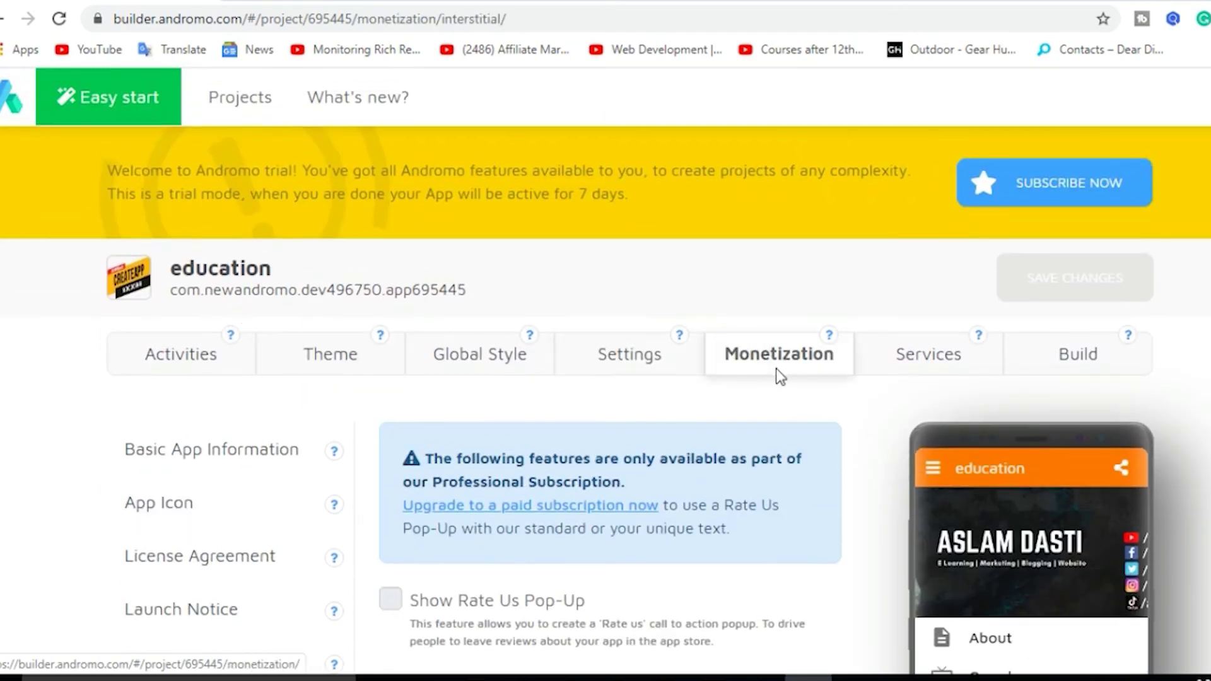
scroll(705, 416, "down", 5)
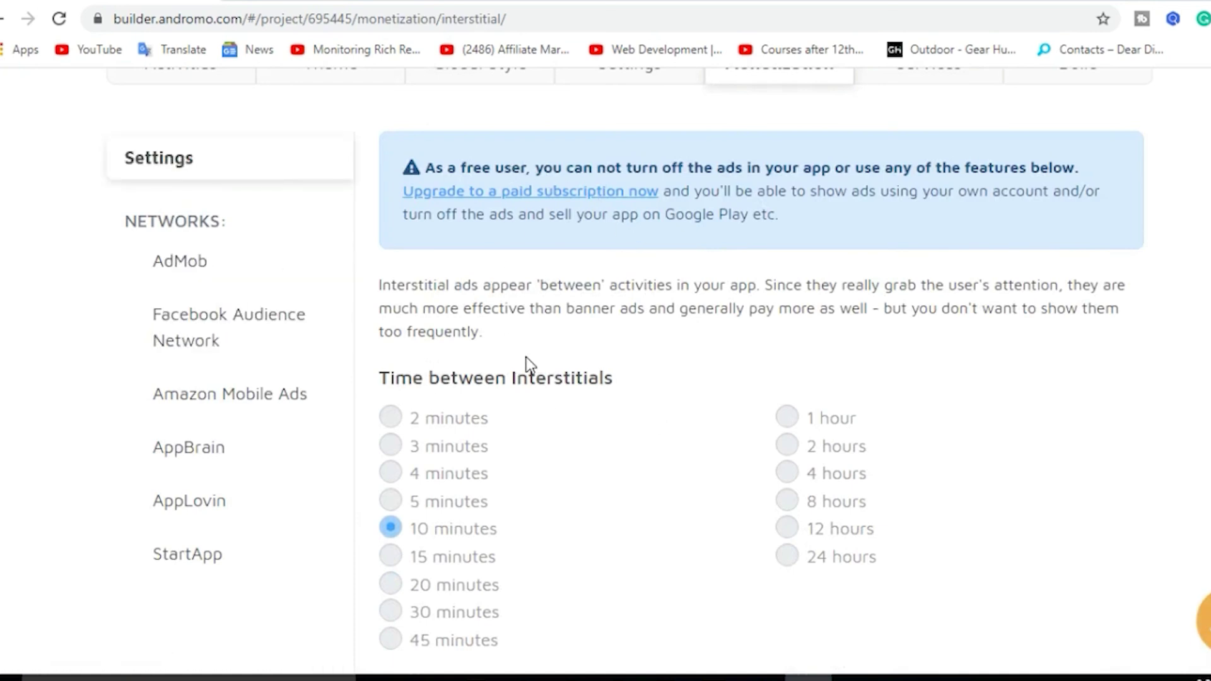
scroll(672, 434, "down", 2)
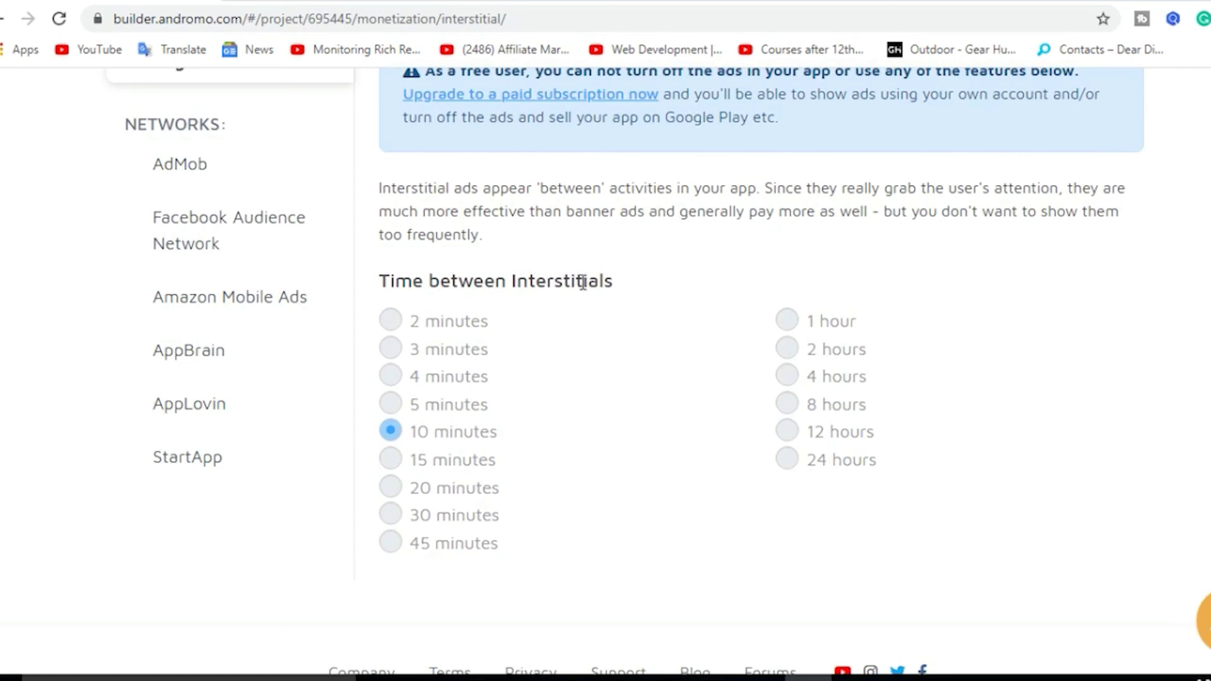
left_click_drag(513, 276, 621, 282)
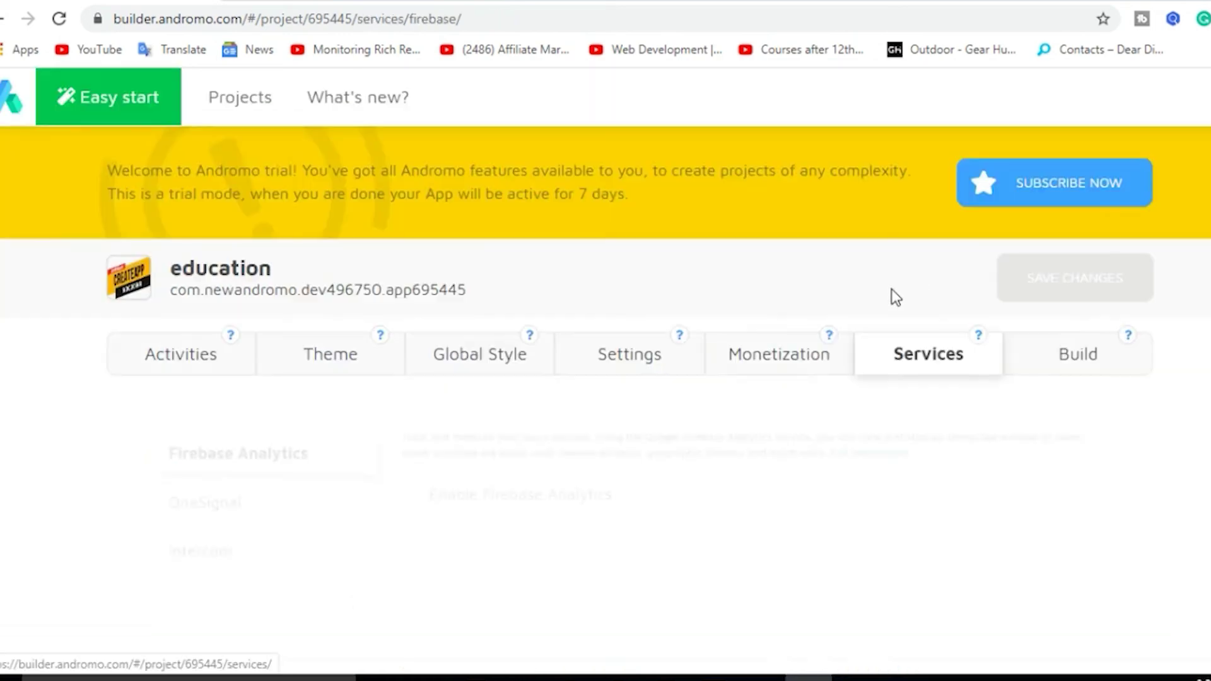
- Review the Firebase Analytics, OneSignal and Intercom options among the app's services
scroll(735, 270, "down", 2)
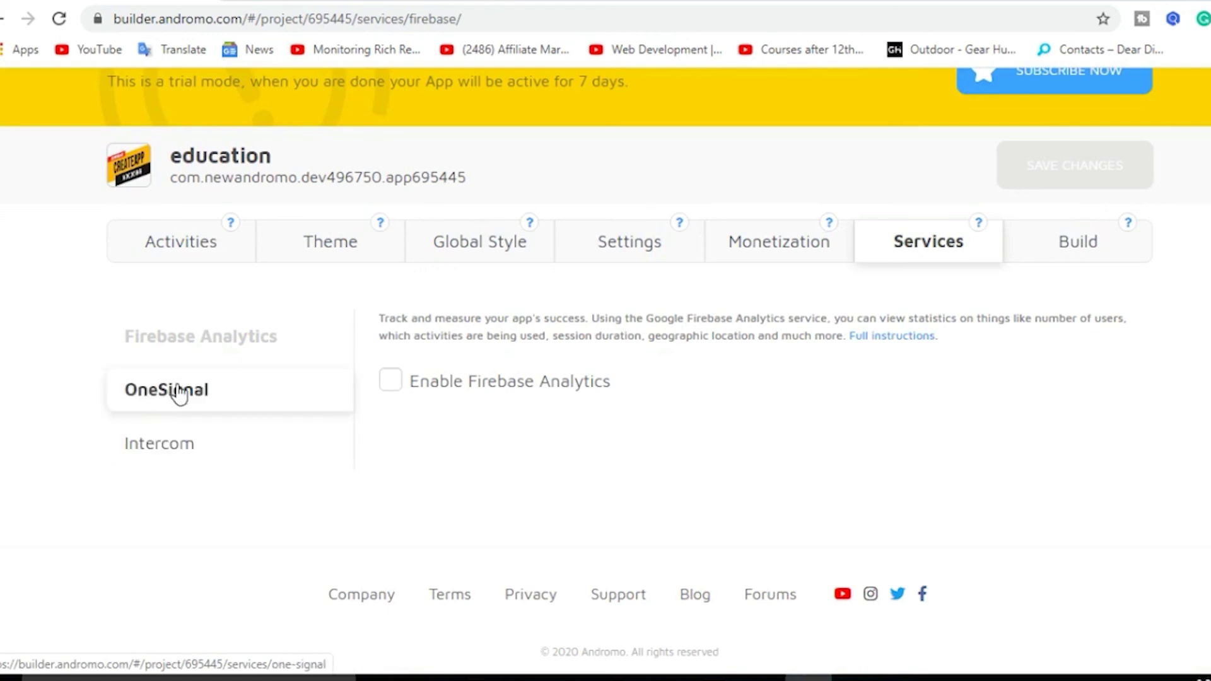
left_click(192, 398)
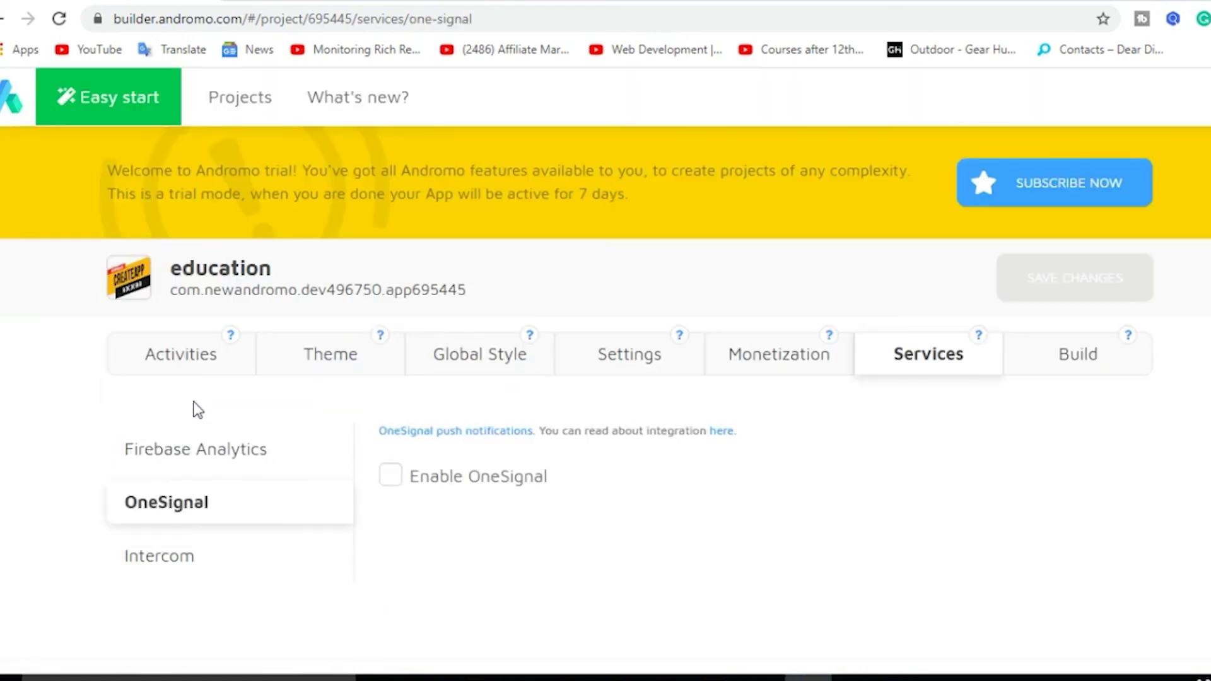
scroll(377, 470, "down", 3)
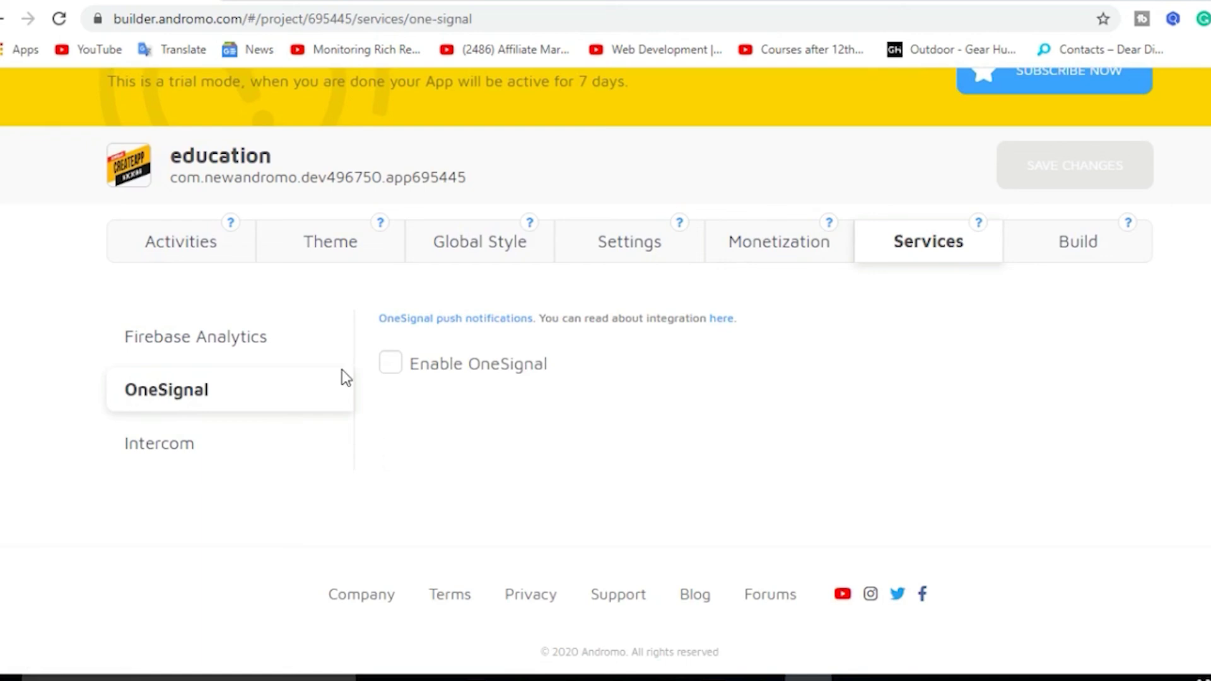
left_click(167, 456)
left_click(220, 470)
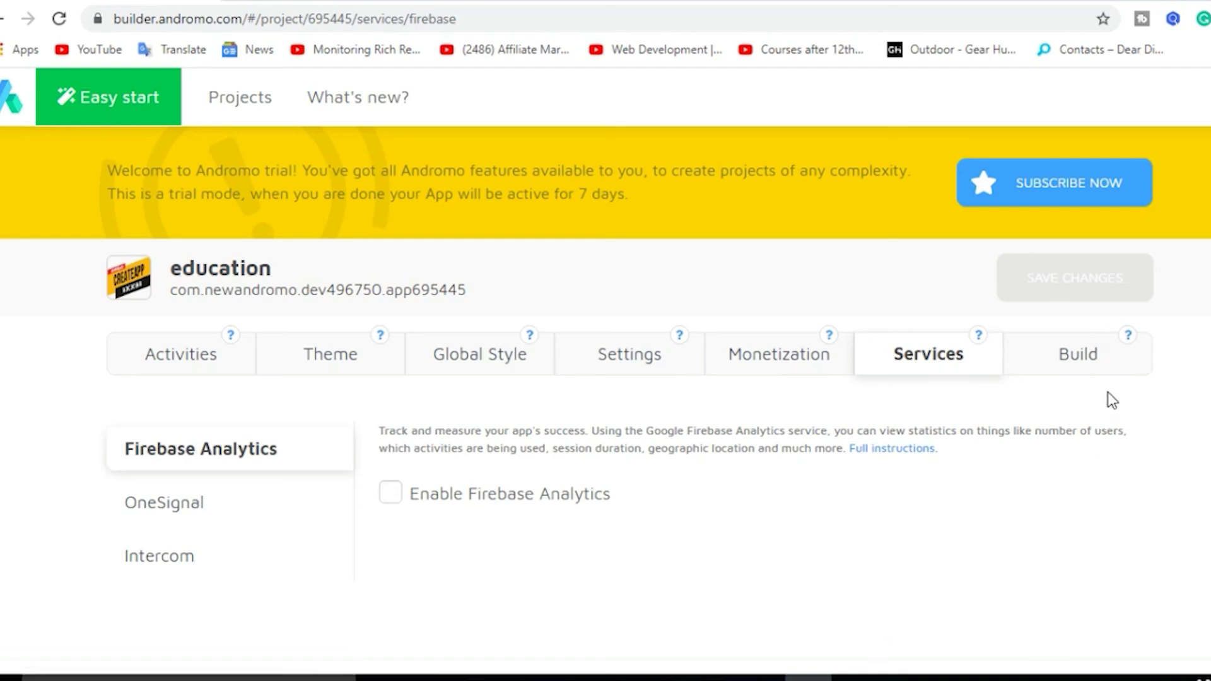
- Open the app's build page and read the unlimited and limited build options and the delivery notes
left_click(1079, 369)
scroll(744, 510, "down", 5)
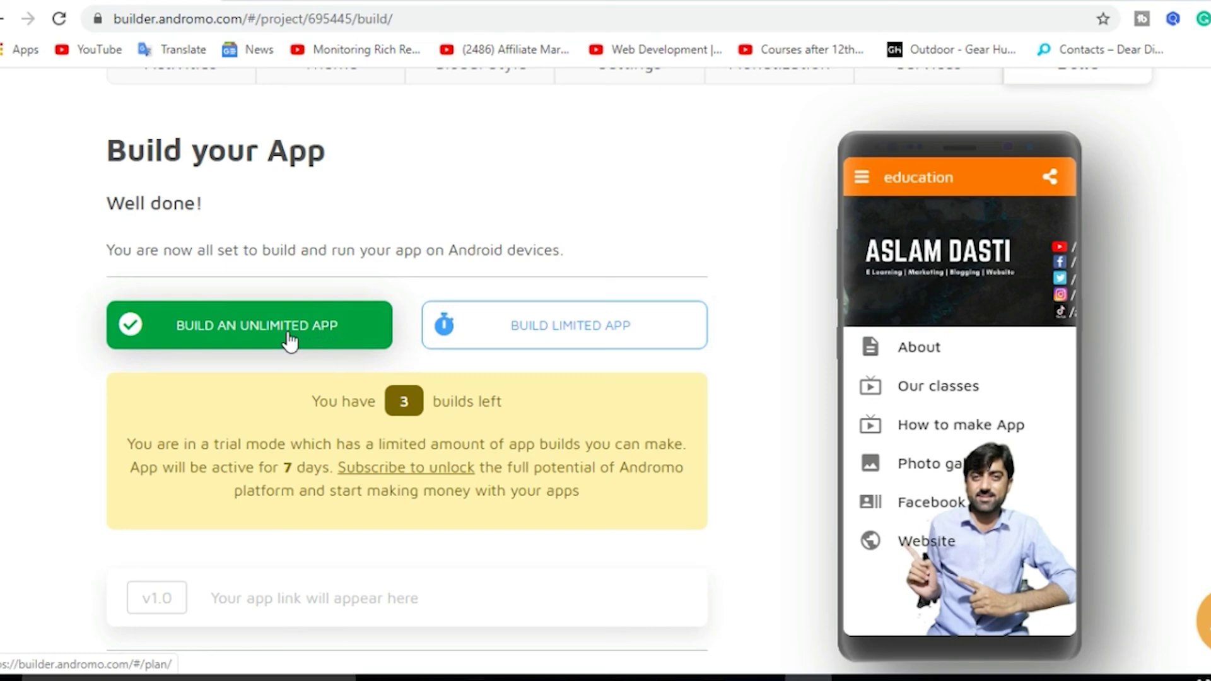
scroll(289, 340, "down", 5)
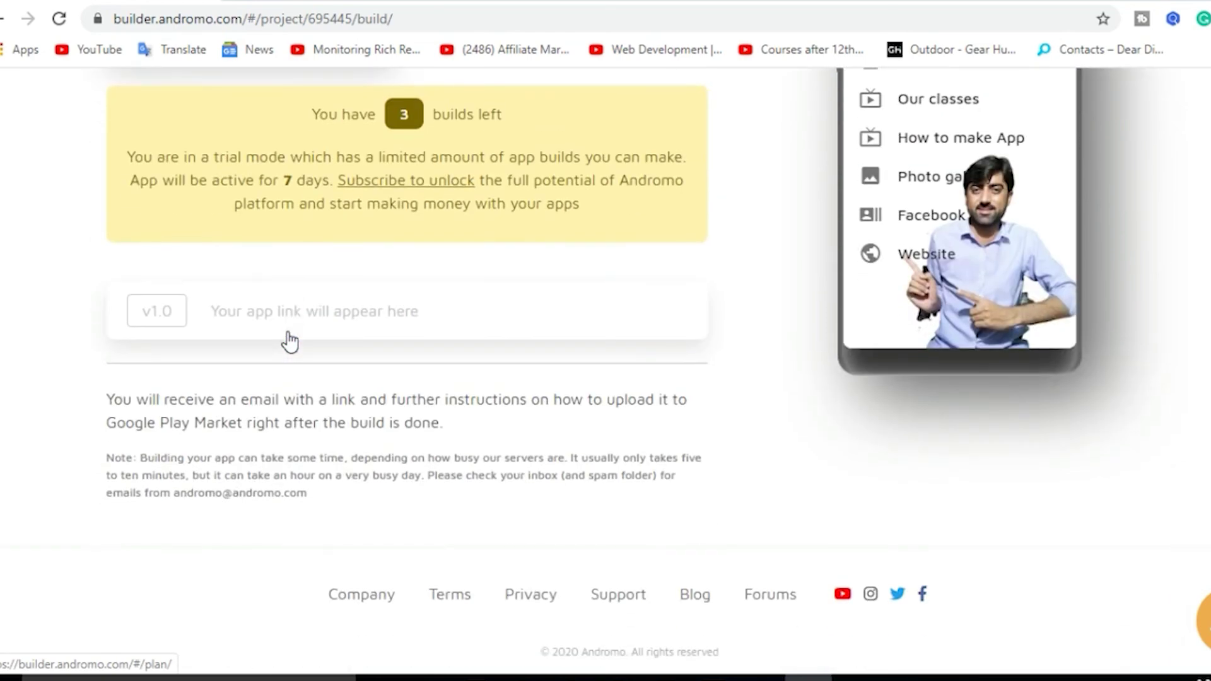
scroll(288, 331, "up", 5)
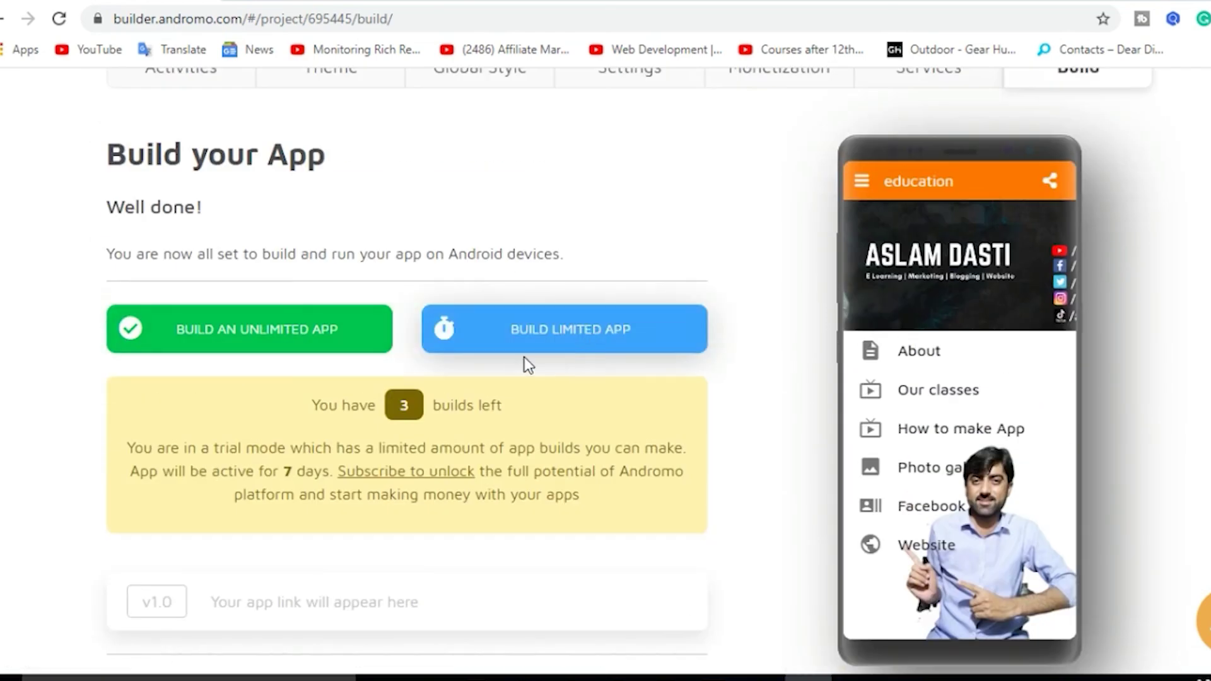